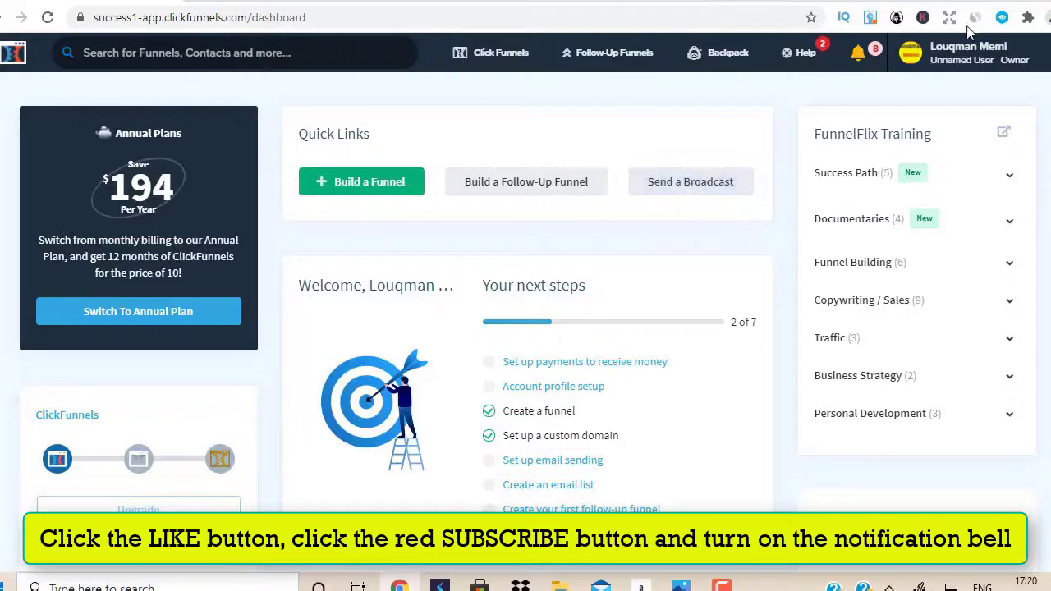
Open the account settings and go to the Integrations page
left_click(967, 51)
left_click(945, 104)
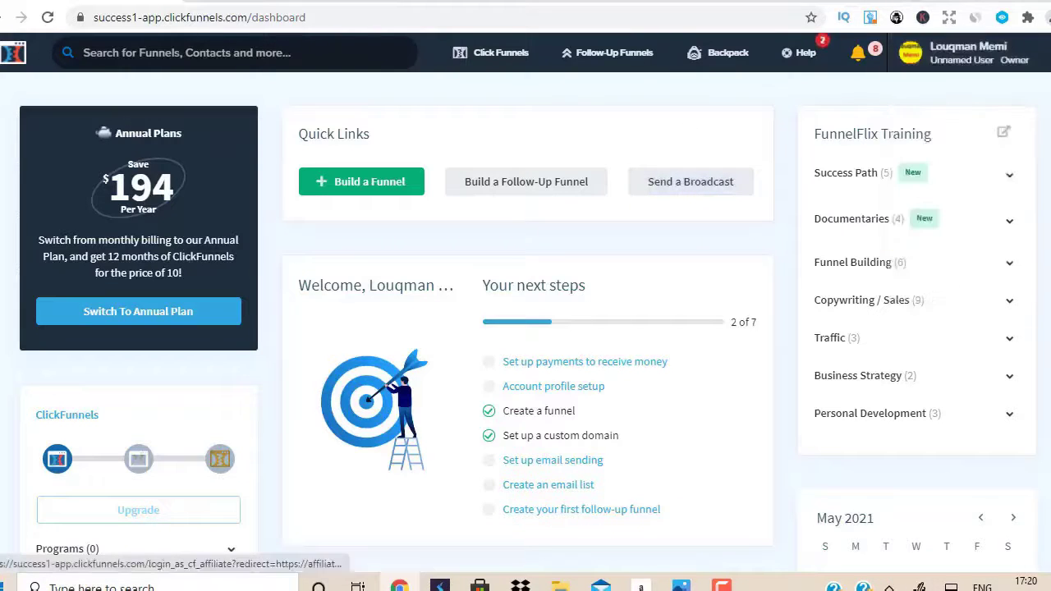
scroll(355, 258, "down", 5)
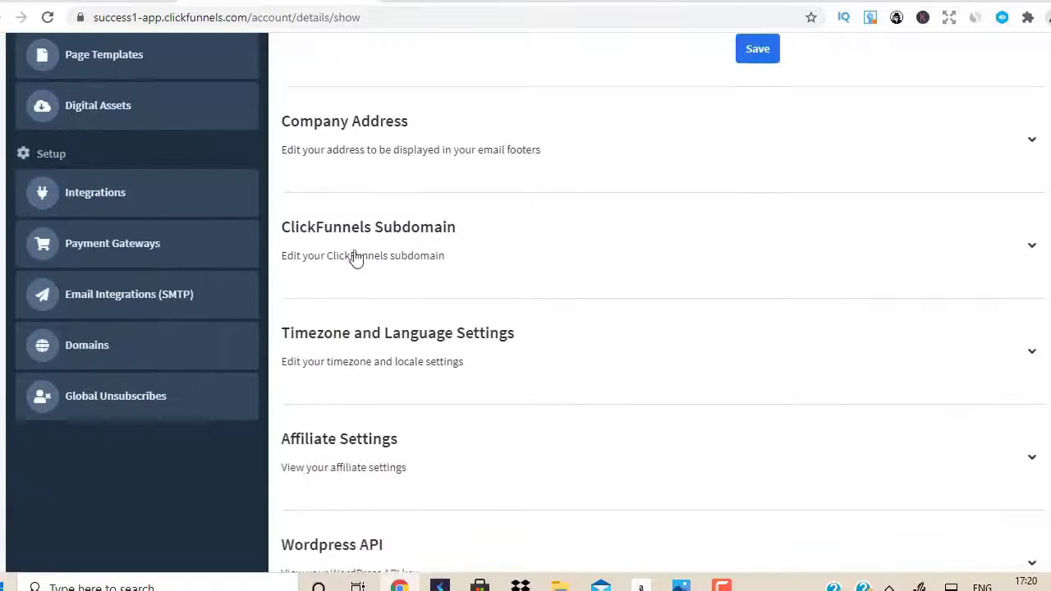
left_click(100, 211)
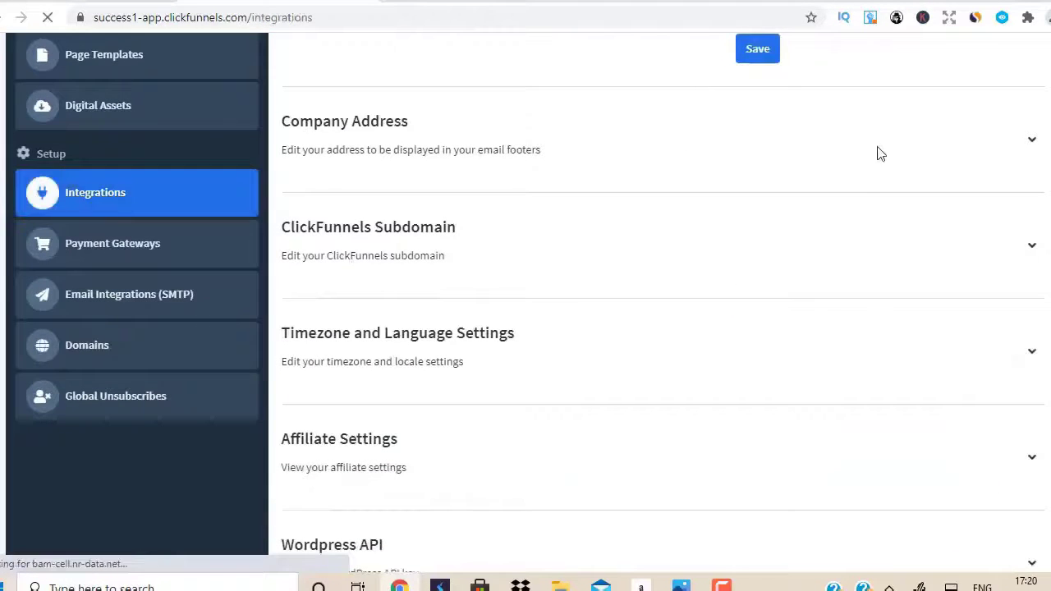
scroll(925, 247, "down", 1)
scroll(977, 222, "up", 1)
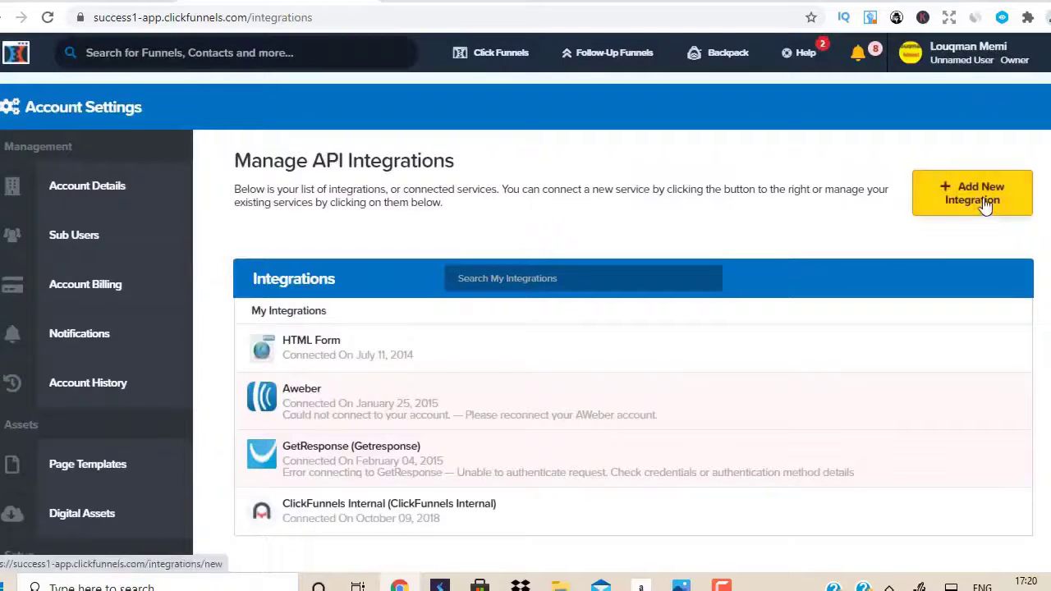
Open the list of available services for a new integration, look it over, and return to the dashboard
left_click(985, 202)
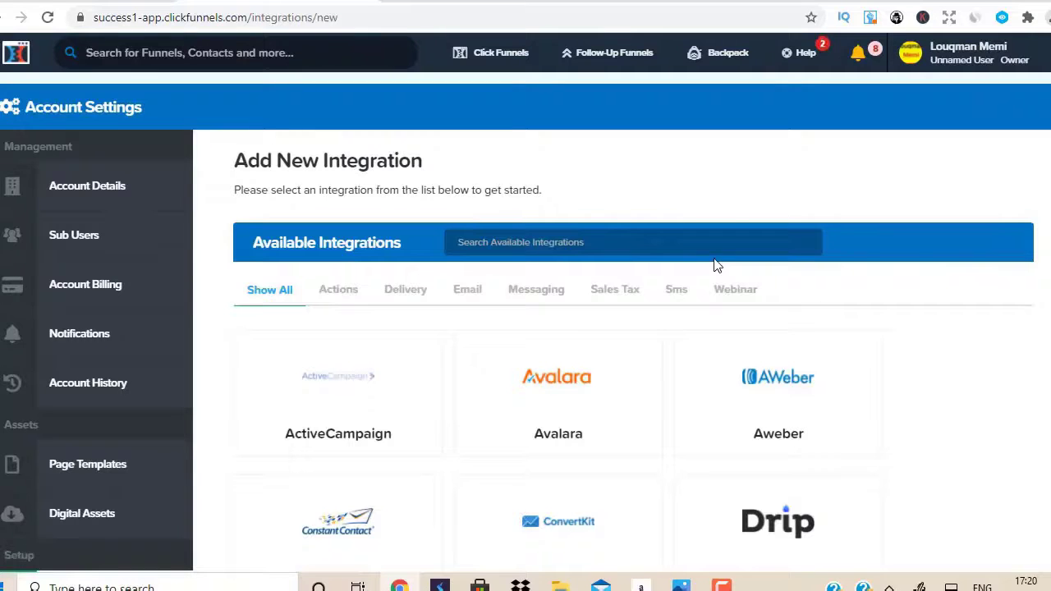
scroll(764, 246, "down", 2)
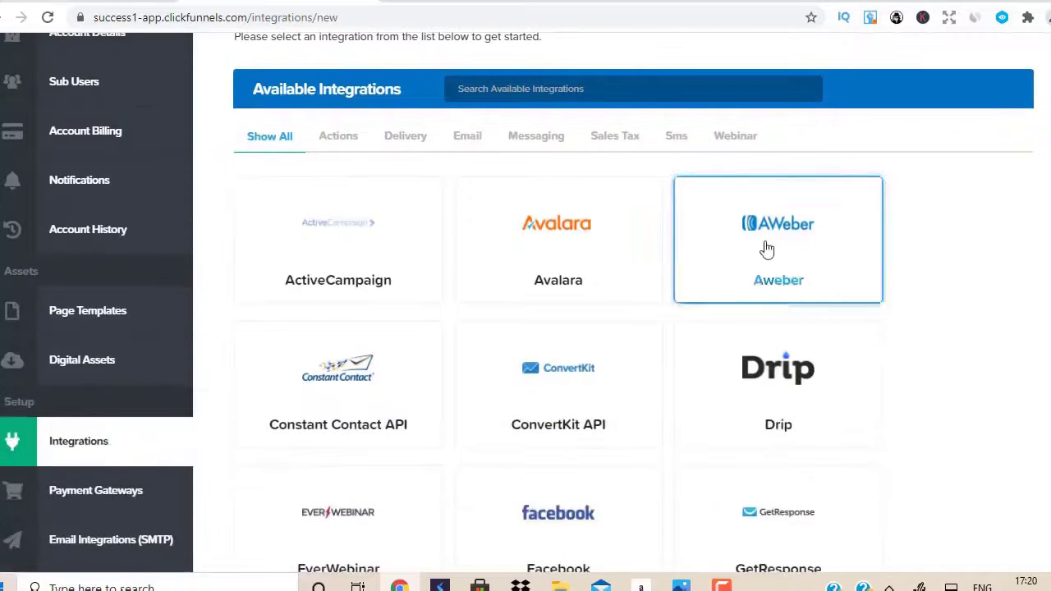
scroll(903, 206, "up", 2)
mouse_move(976, 104)
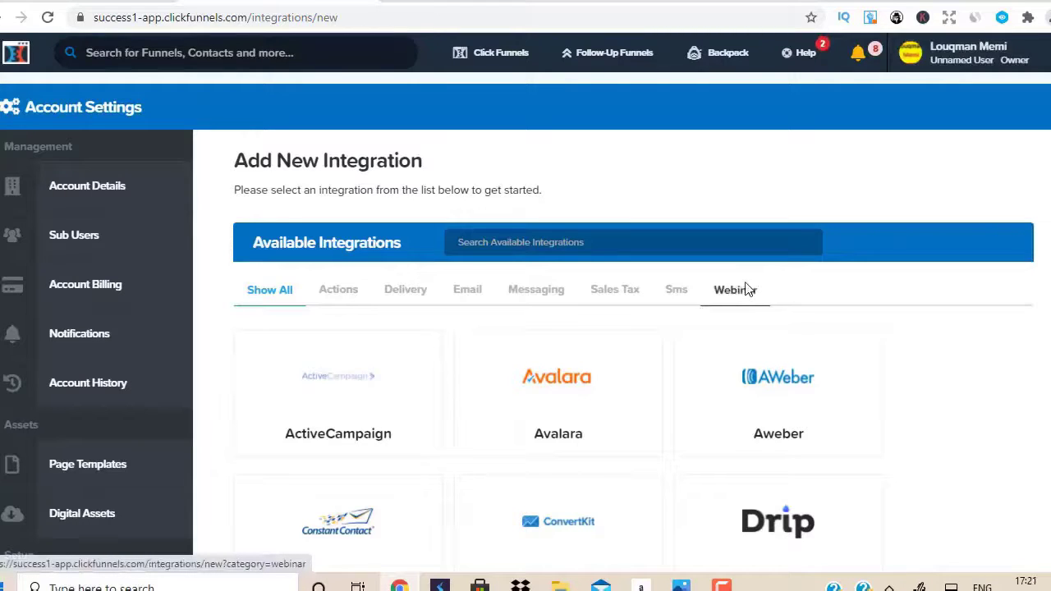
left_click(15, 52)
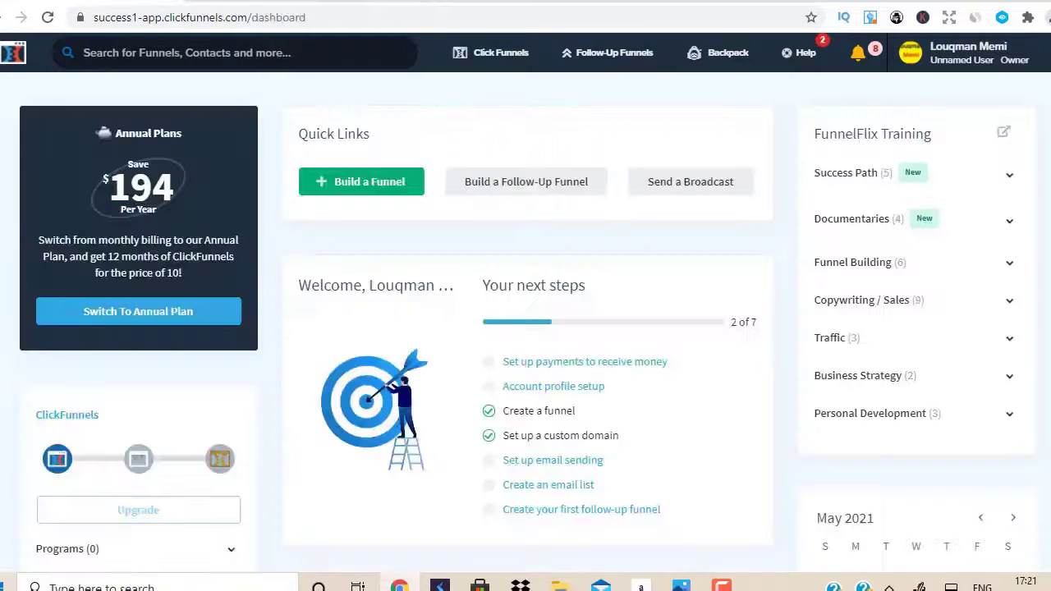
Open the funnels list and start building a new funnel
mouse_move(488, 66)
left_click(490, 97)
mouse_move(780, 78)
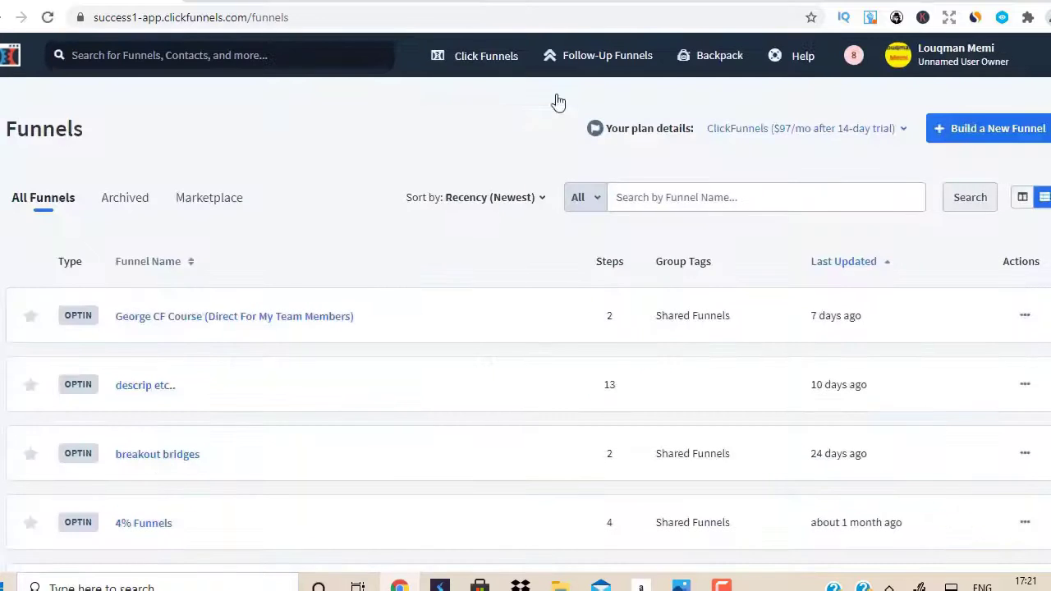
mouse_move(791, 129)
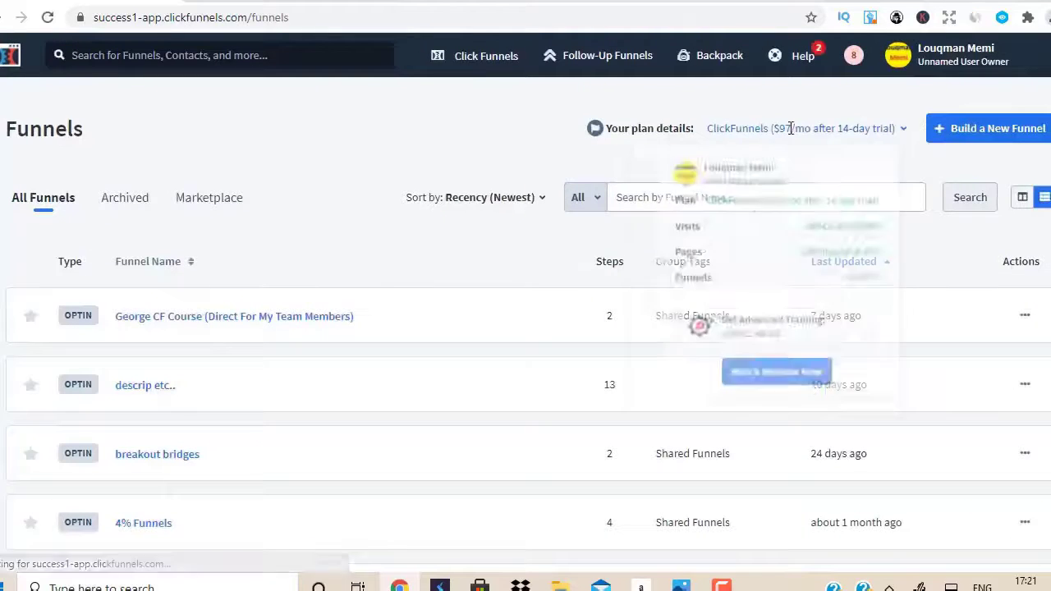
left_click(966, 144)
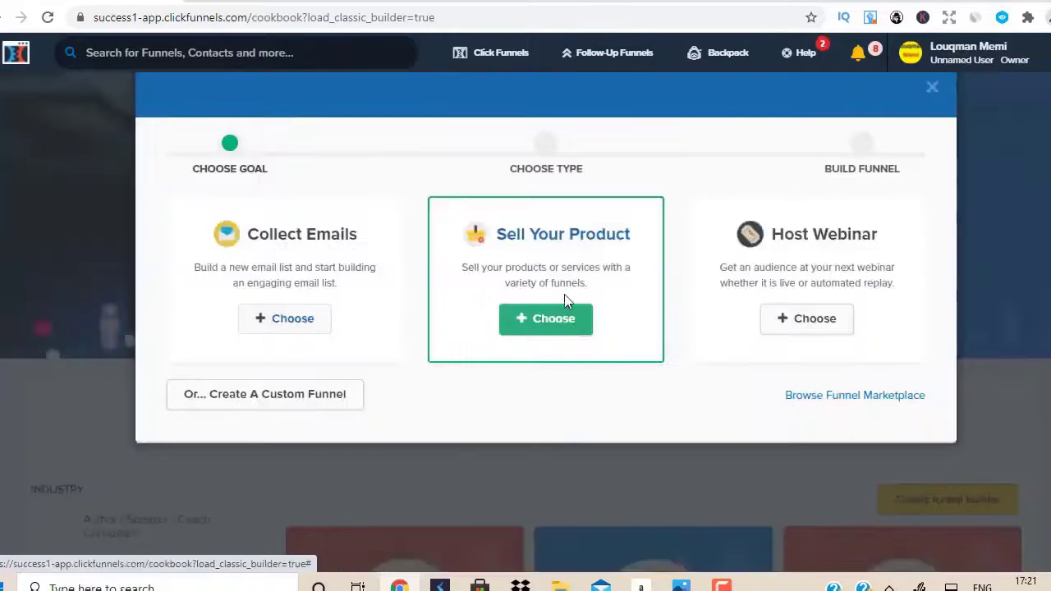
Choose the Collect Emails goal, name the funnel "testing 123", and build it
left_click(318, 254)
left_click(297, 232)
type("tes")
key("Escape")
type("ting 123")
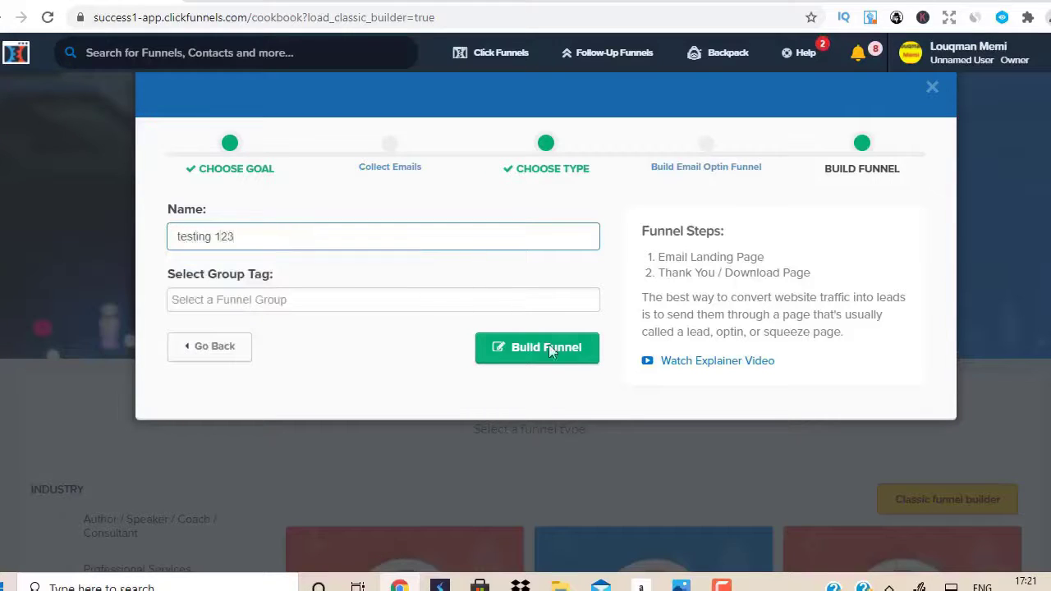
left_click(551, 357)
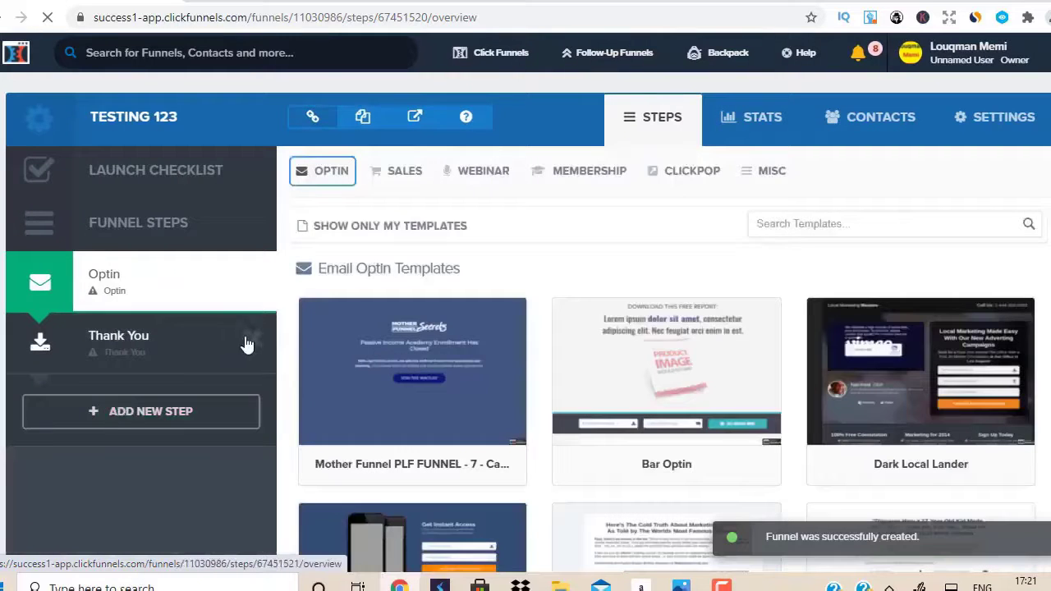
Delete the Thank You step from the testing 123 funnel
left_click(256, 343)
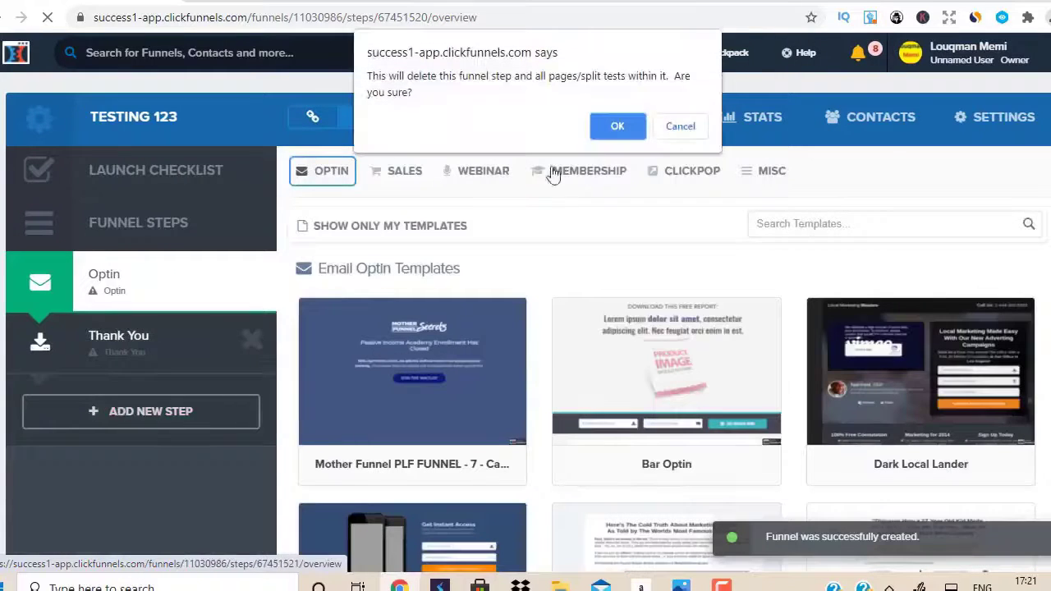
left_click(620, 126)
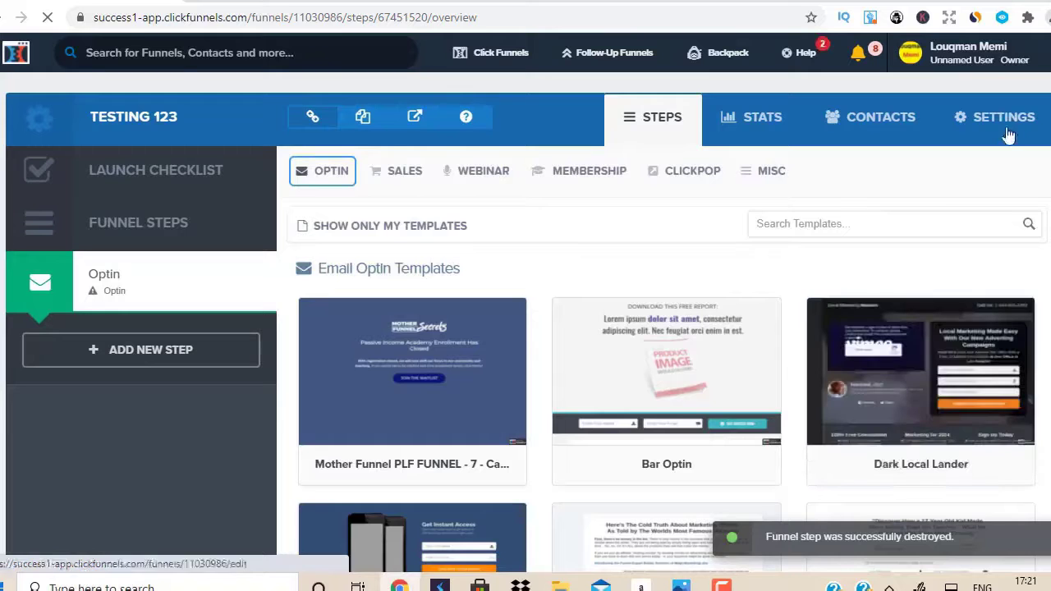
Browse the email optin templates and examine the page types offered in the Optin and Sales categories
scroll(666, 369, "down", 10)
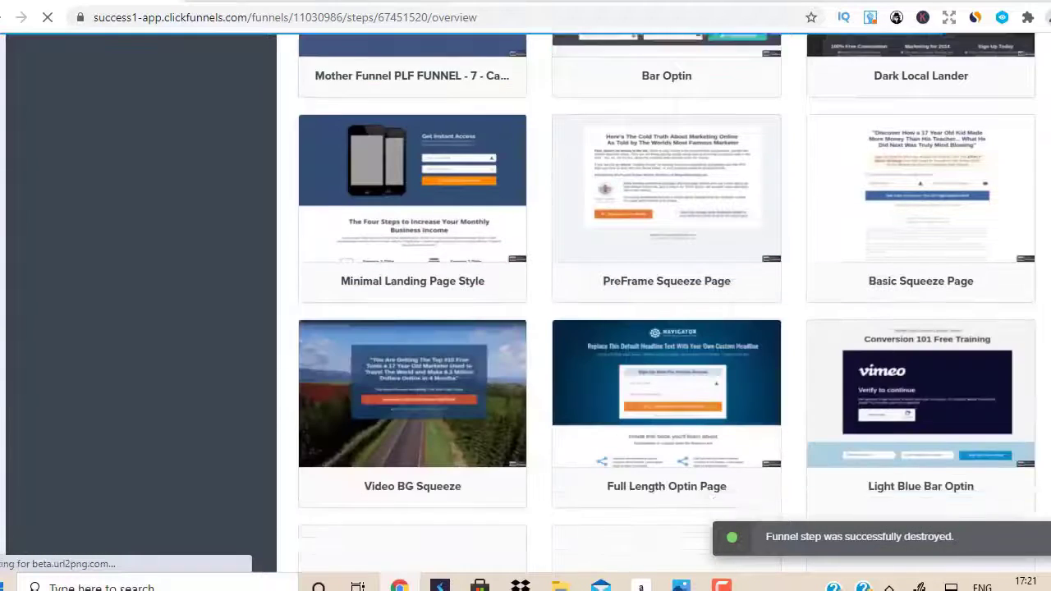
scroll(667, 304, "down", 12)
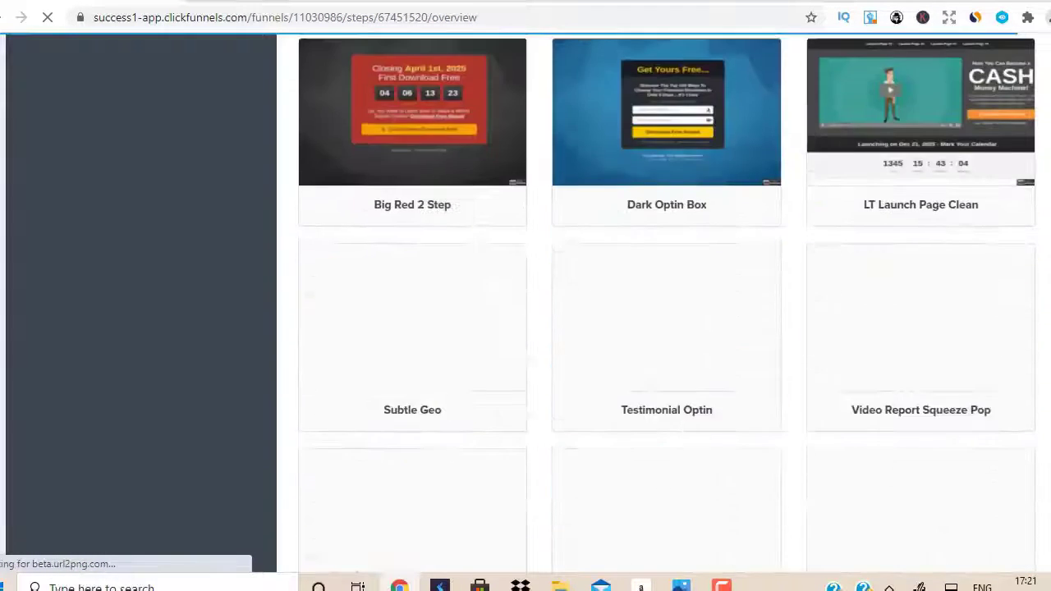
scroll(667, 304, "down", 9)
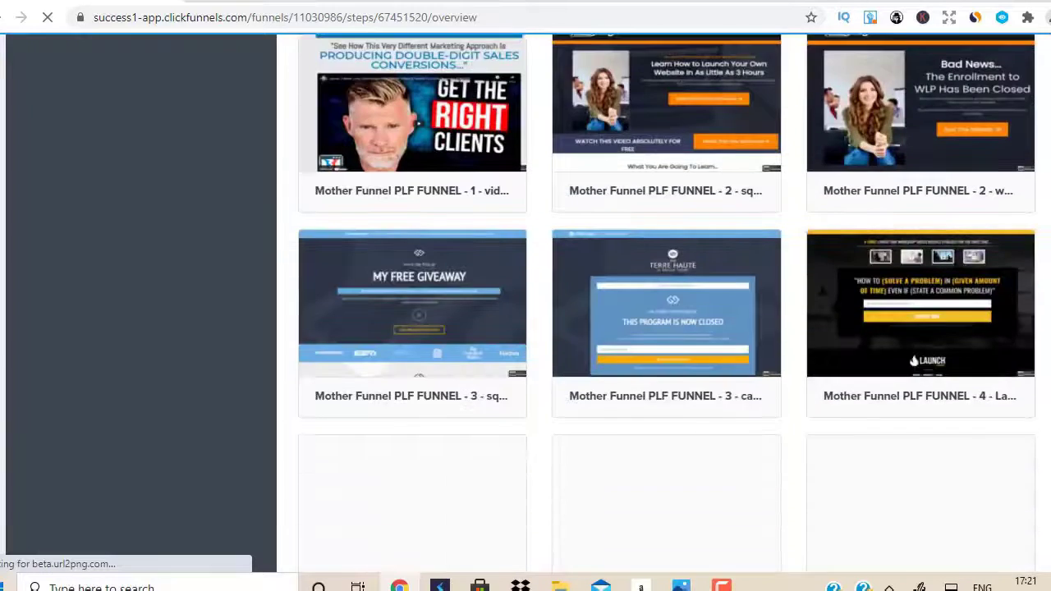
scroll(667, 304, "down", 6)
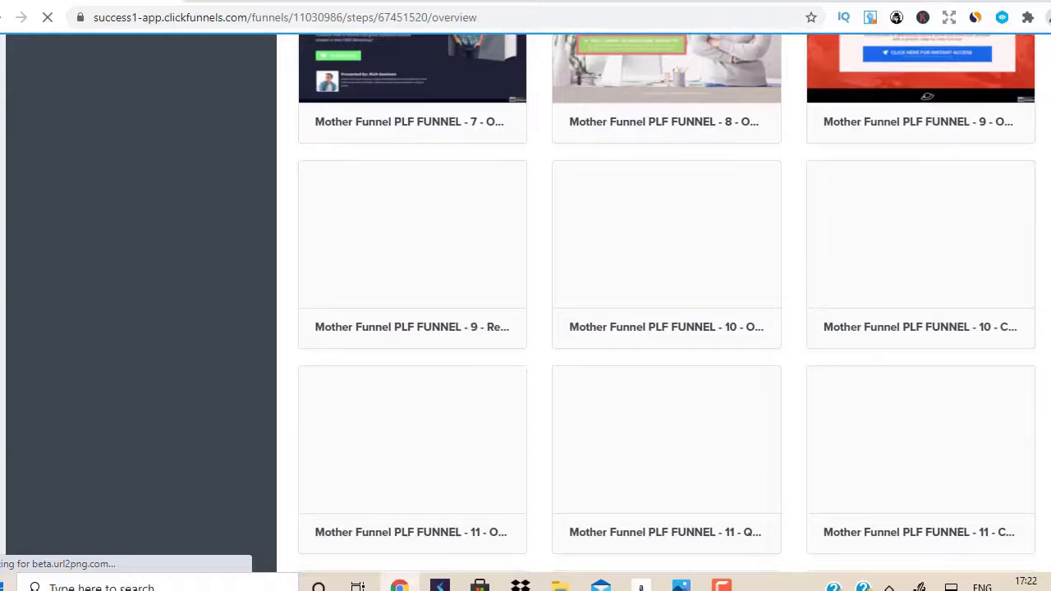
scroll(667, 304, "down", 11)
scroll(667, 303, "down", 3)
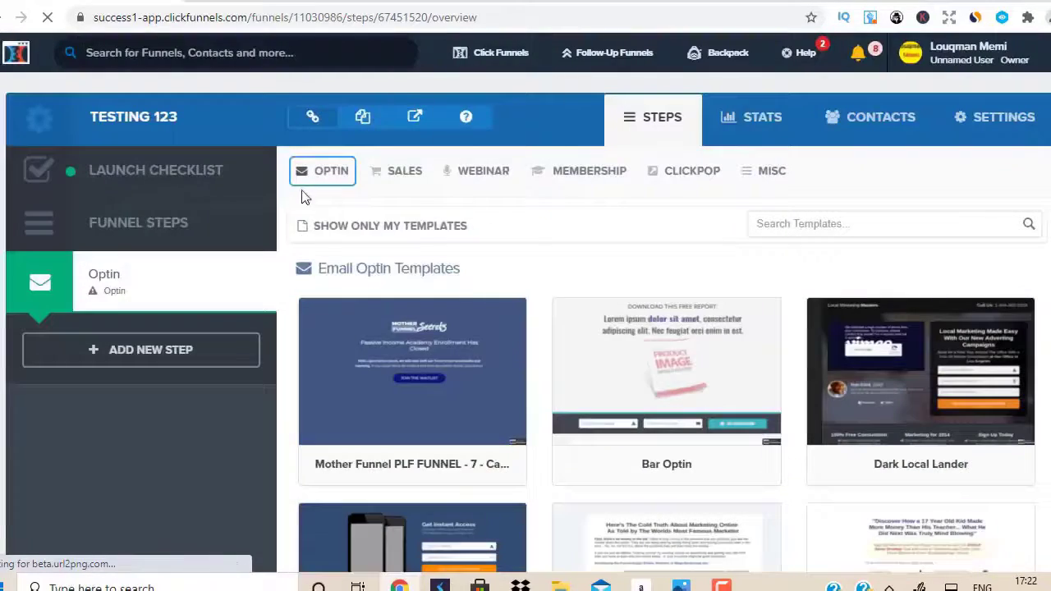
left_click(305, 179)
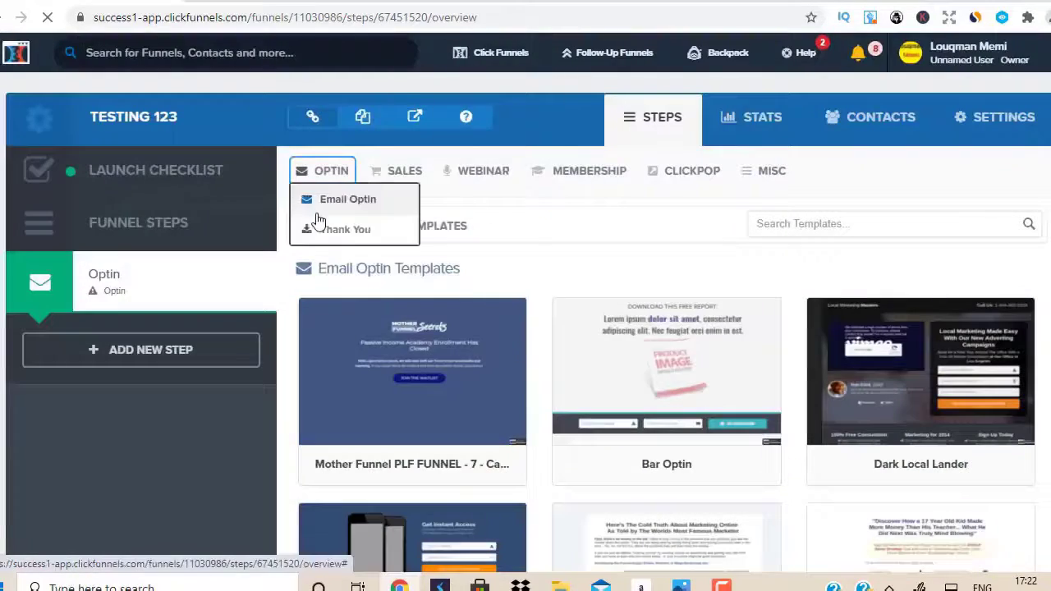
left_click(414, 170)
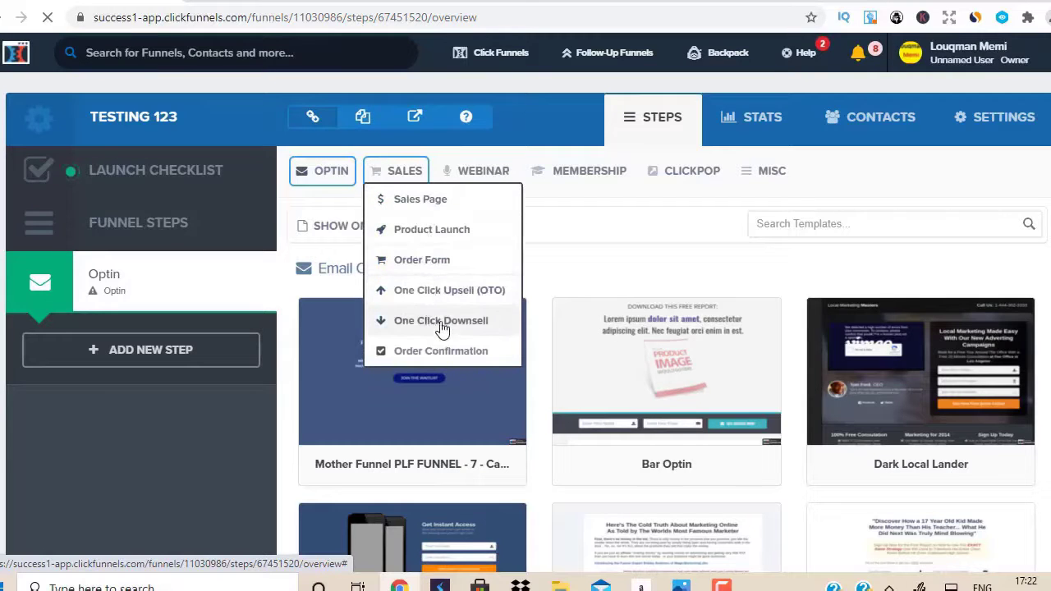
mouse_move(597, 177)
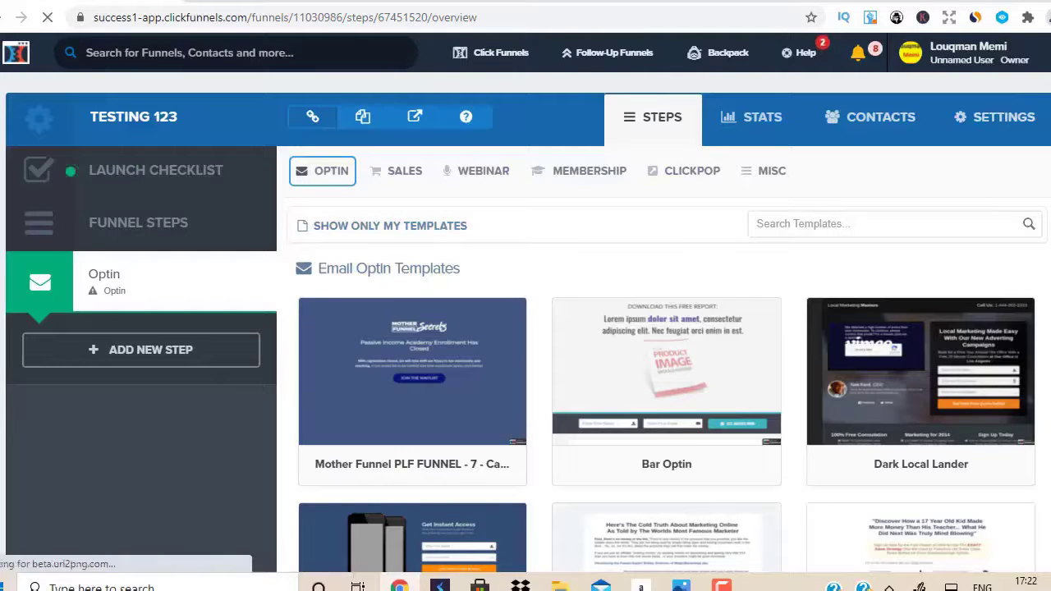
Select the Dark Optin Box template for the Optin step and open the page in the editor
scroll(525, 328, "down", 15)
scroll(667, 328, "down", 20)
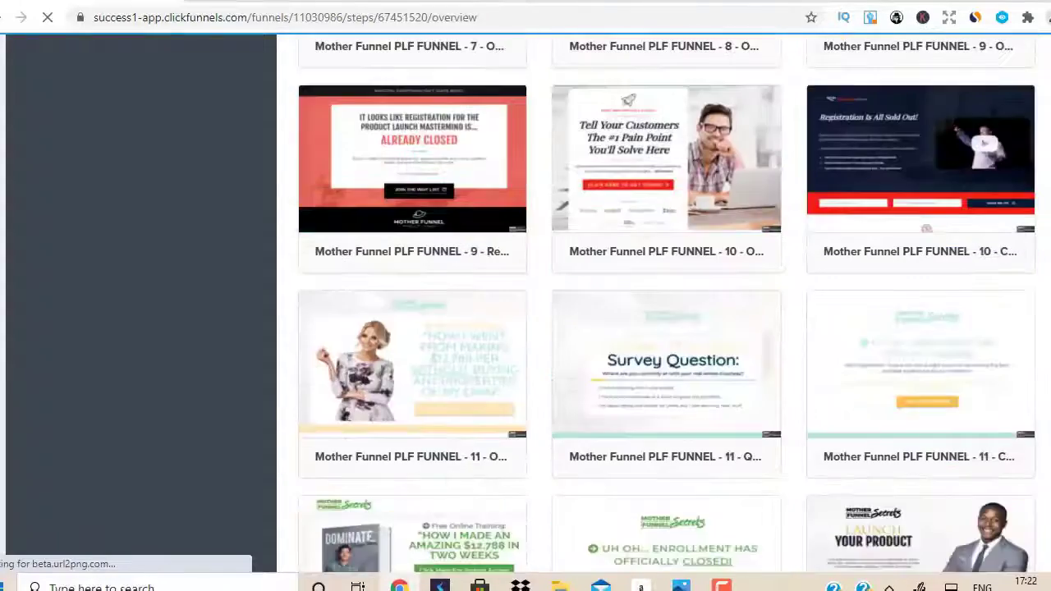
scroll(667, 328, "down", 13)
scroll(667, 329, "down", 4)
scroll(667, 328, "down", 4)
scroll(666, 329, "up", 5)
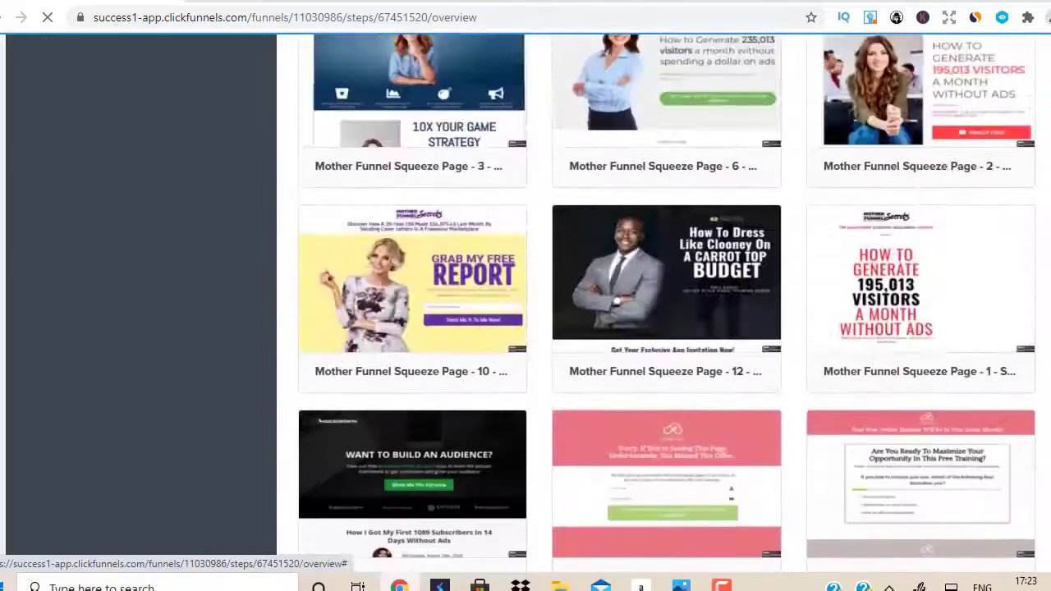
scroll(665, 304, "up", 15)
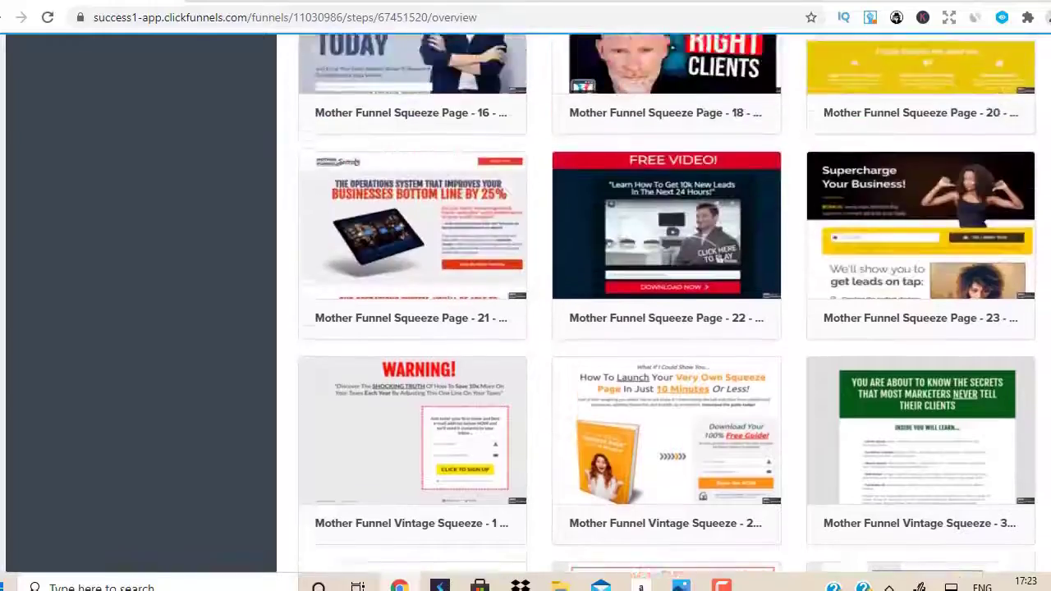
scroll(666, 304, "up", 4)
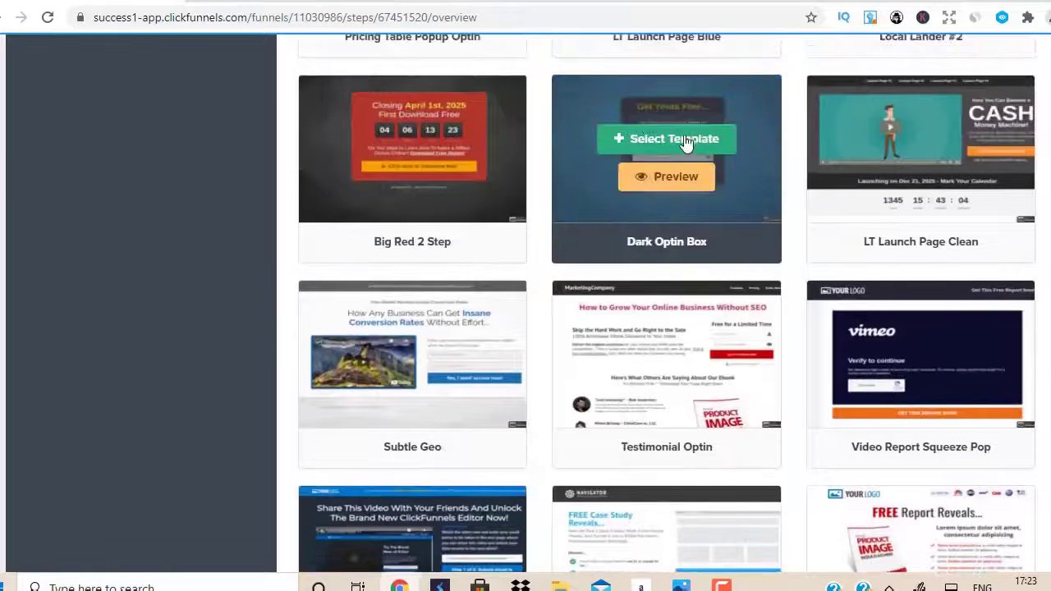
left_click(686, 142)
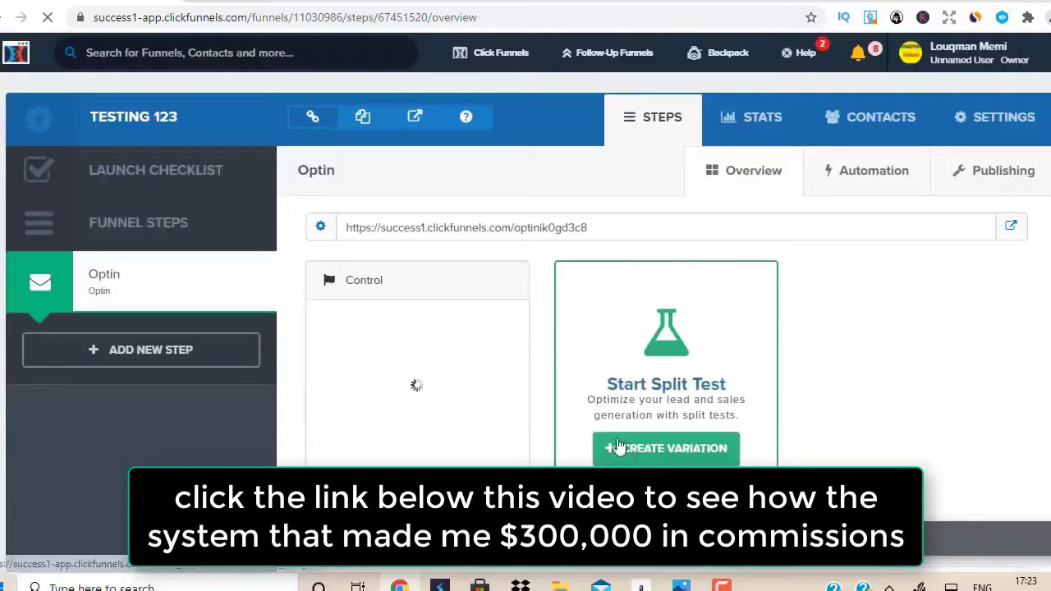
left_click(620, 447)
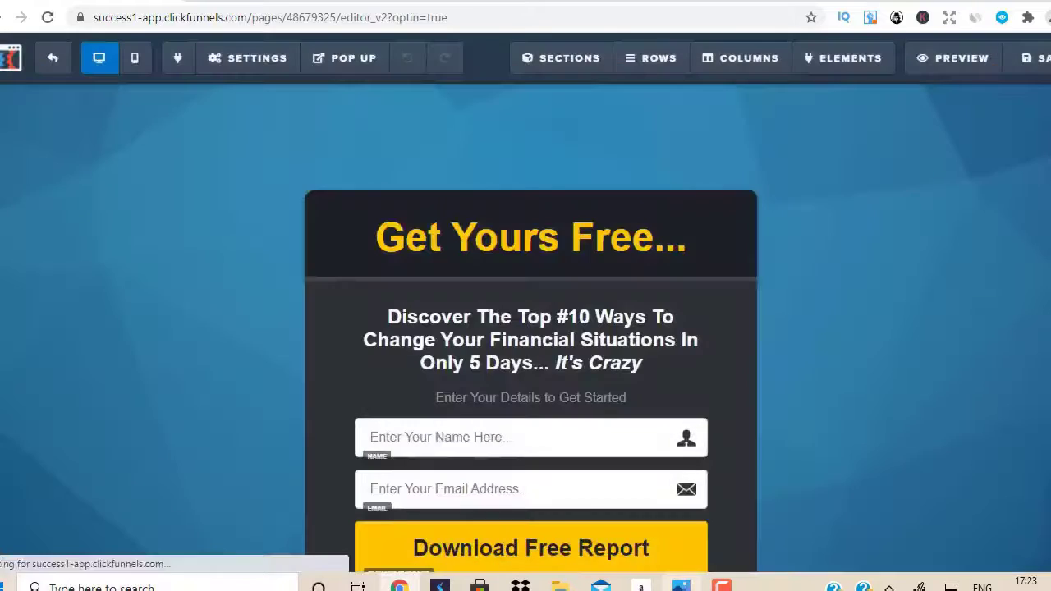
Switch to the Photos app to view the YouTube video page image and return to the ClickFunnels page editor
left_click(682, 583)
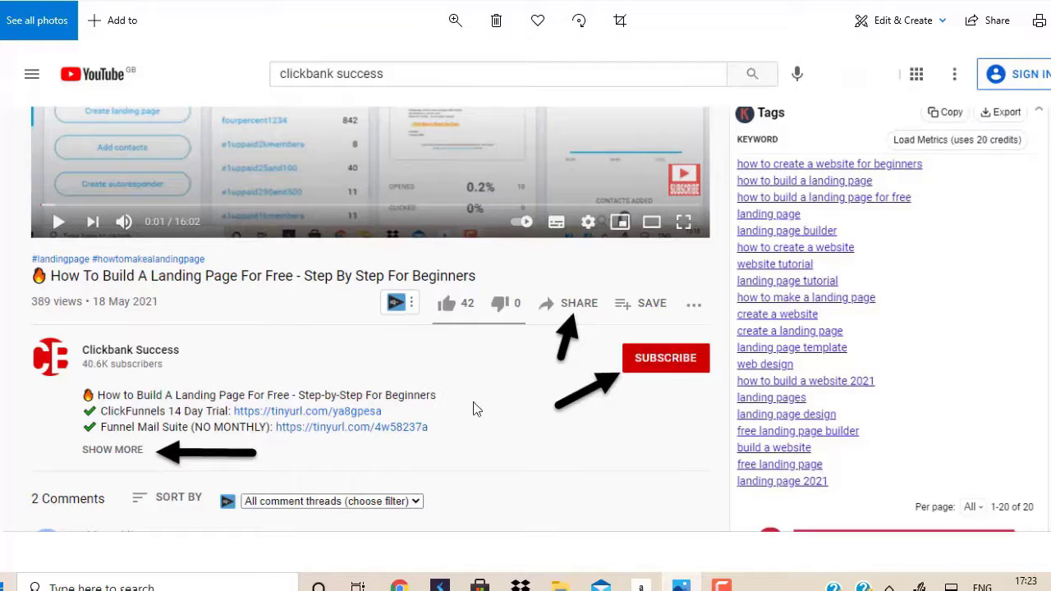
left_click(399, 586)
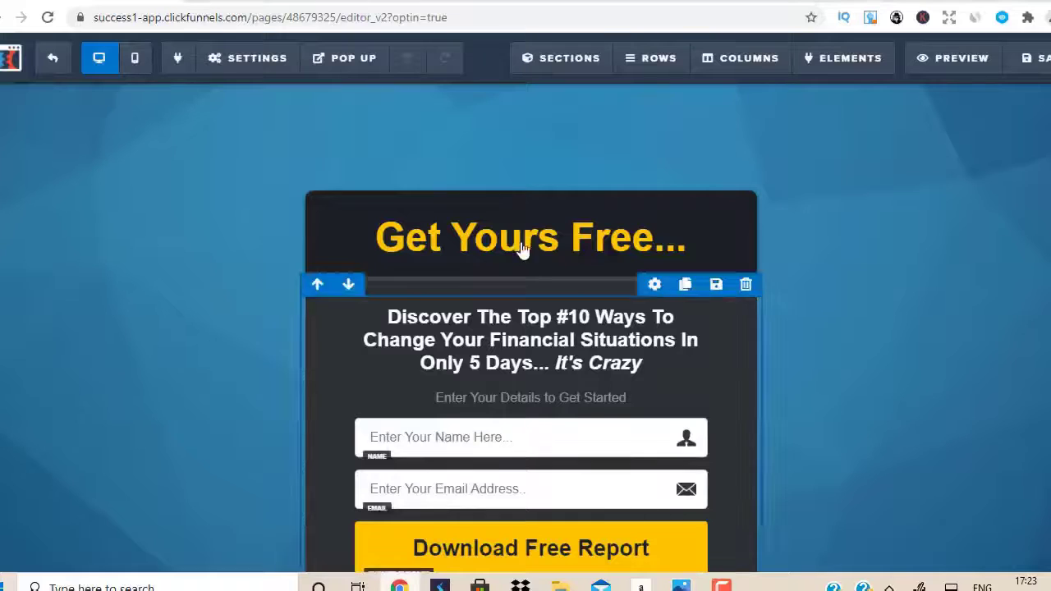
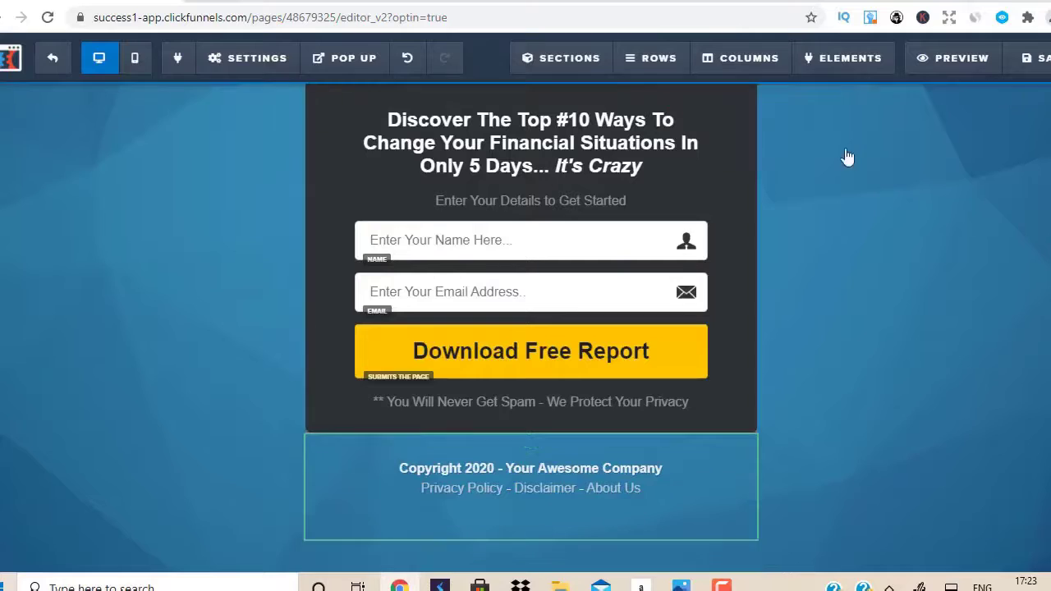
Increase the top margin of the Optin Area section and close its settings
left_click_drag(915, 189, 988, 188)
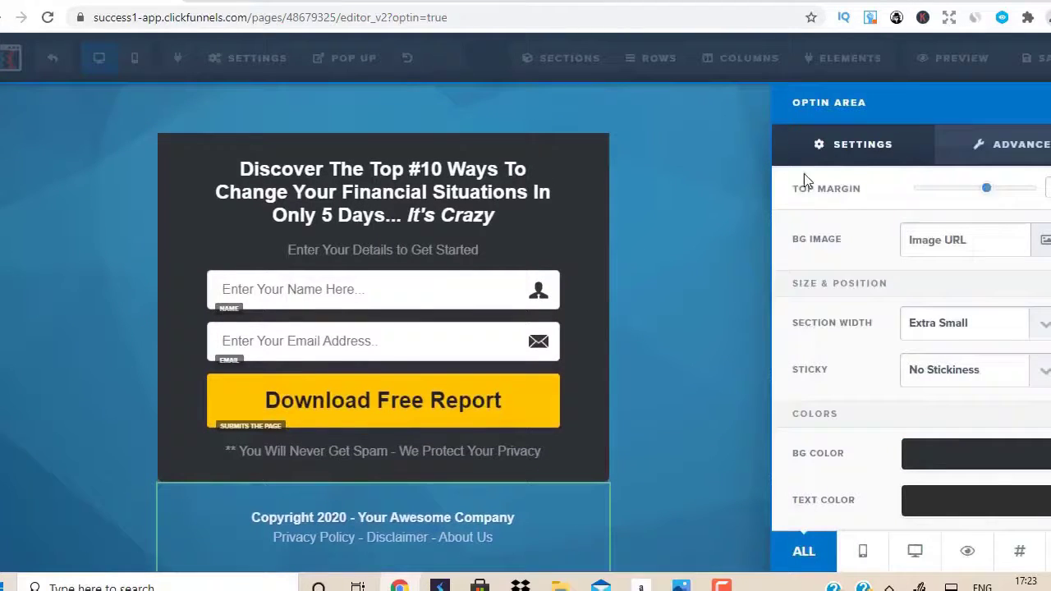
left_click(557, 201)
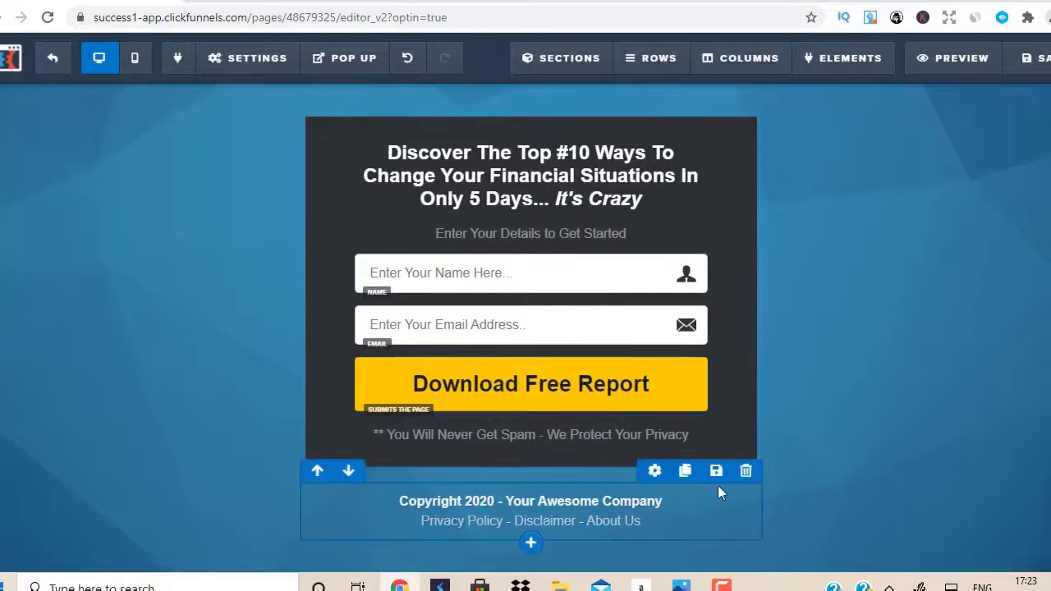
mouse_move(743, 484)
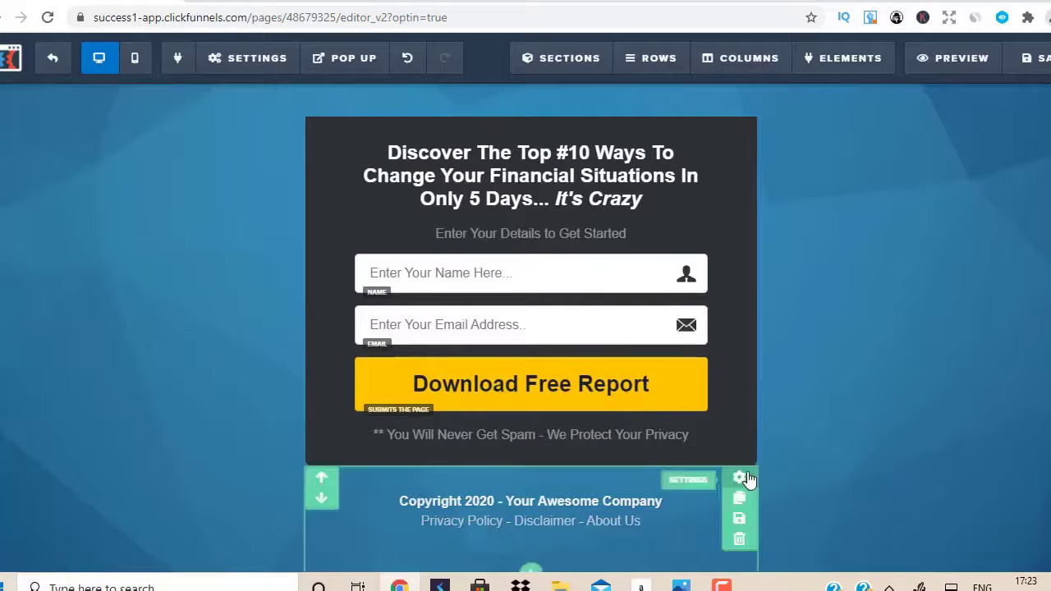
Delete the section holding the copyright and privacy policy links below the optin box
left_click(740, 542)
left_click(624, 120)
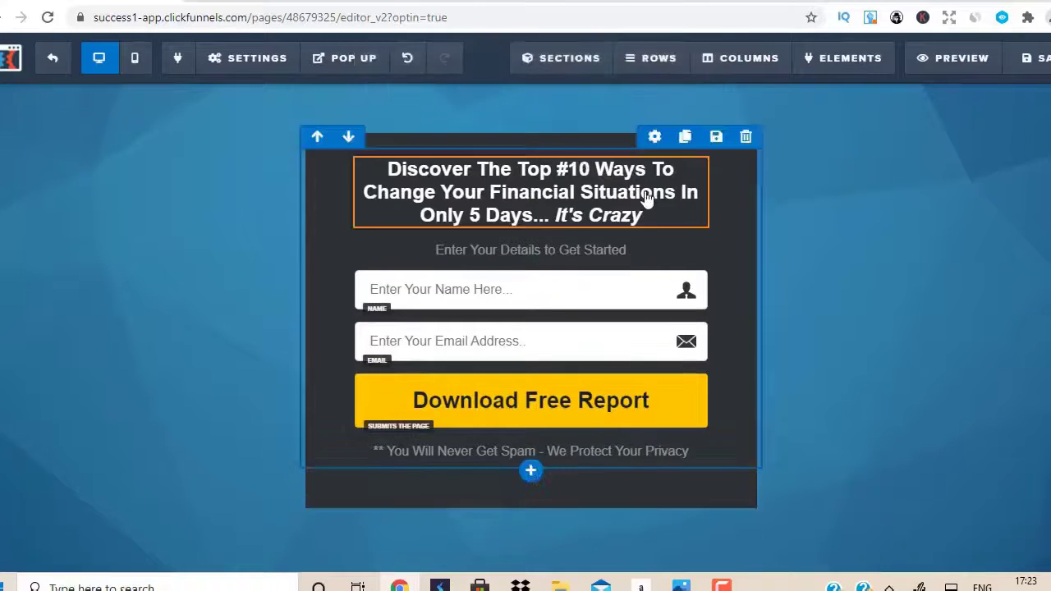
Replace the main headline with "FREE VIDEO REVEALS: How To Go From Zero To $10,000 Per Month Without Any Website"
left_click(648, 207)
left_click_drag(648, 207, 358, 166)
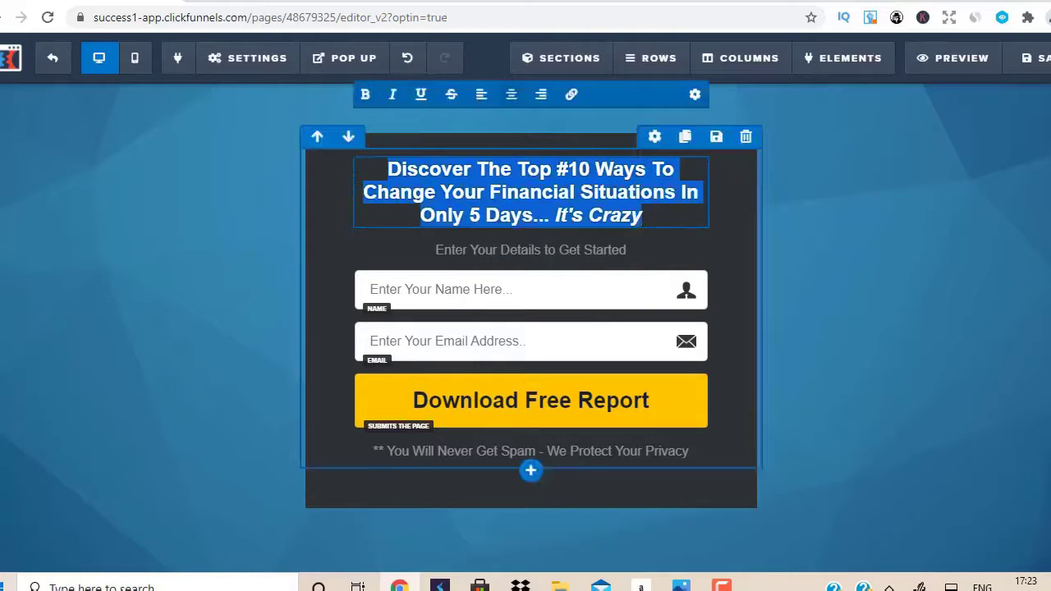
type("FR")
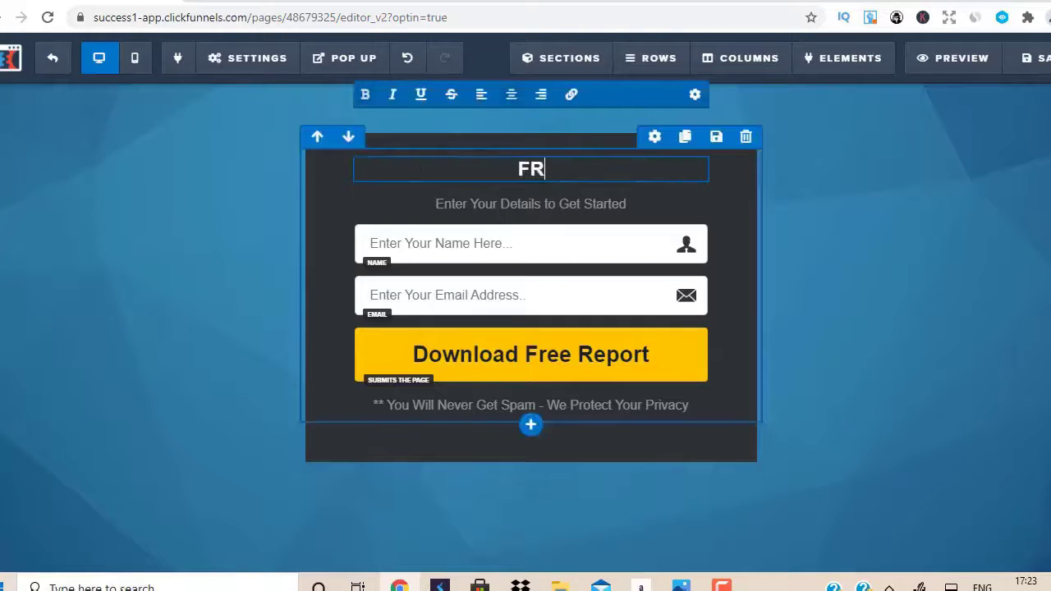
type("EE VIDEO")
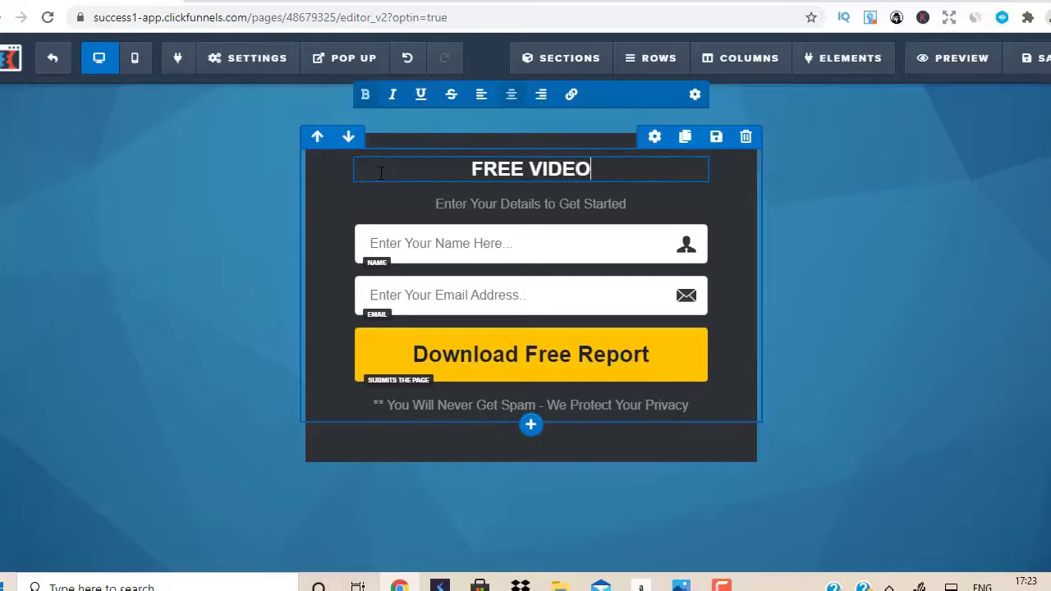
type(" REVEALS!")
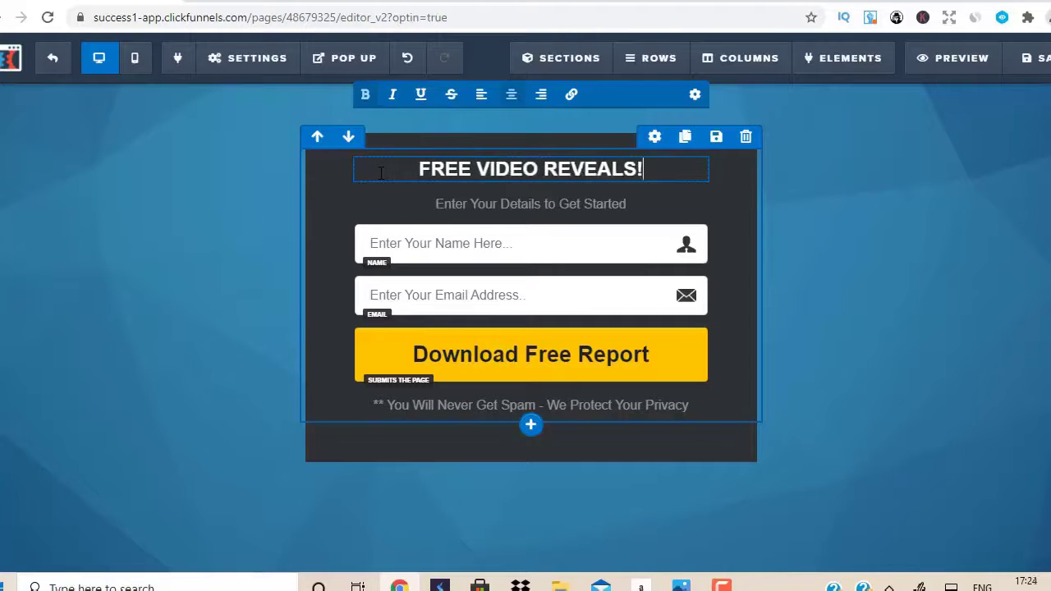
key("BackSpace")
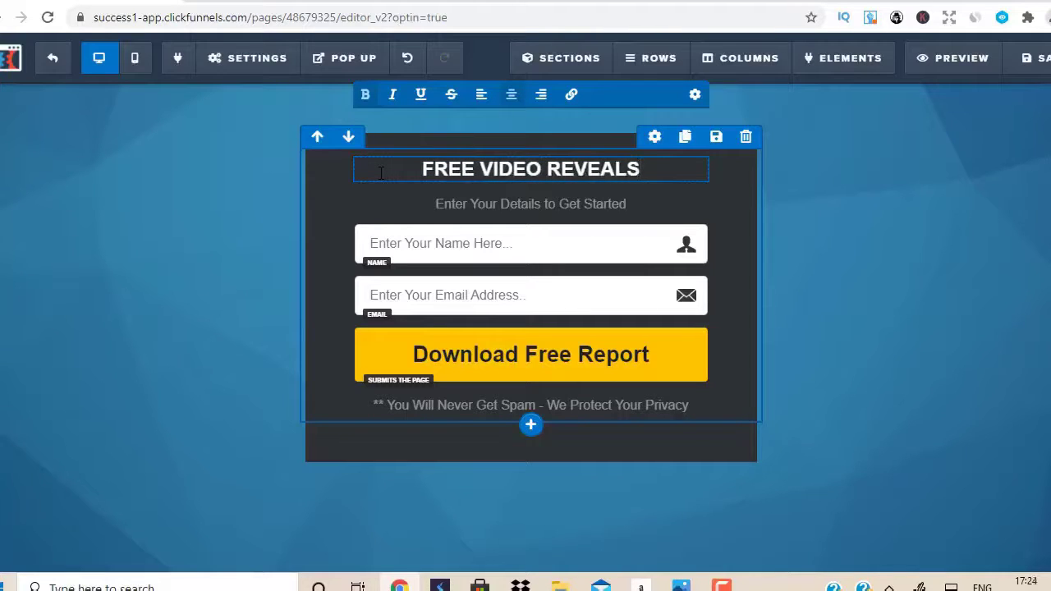
type(": ")
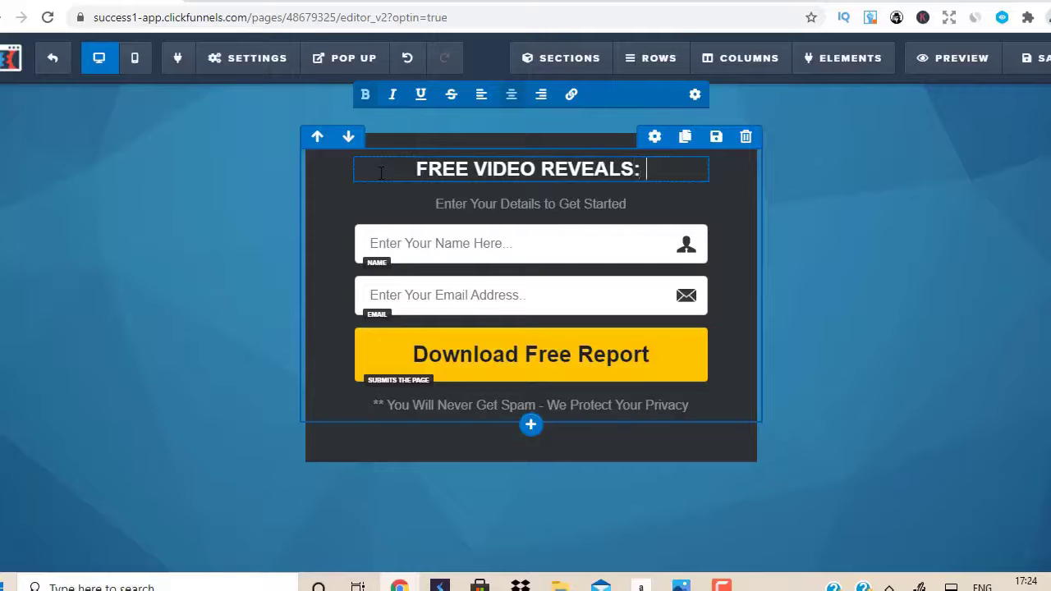
type("How T")
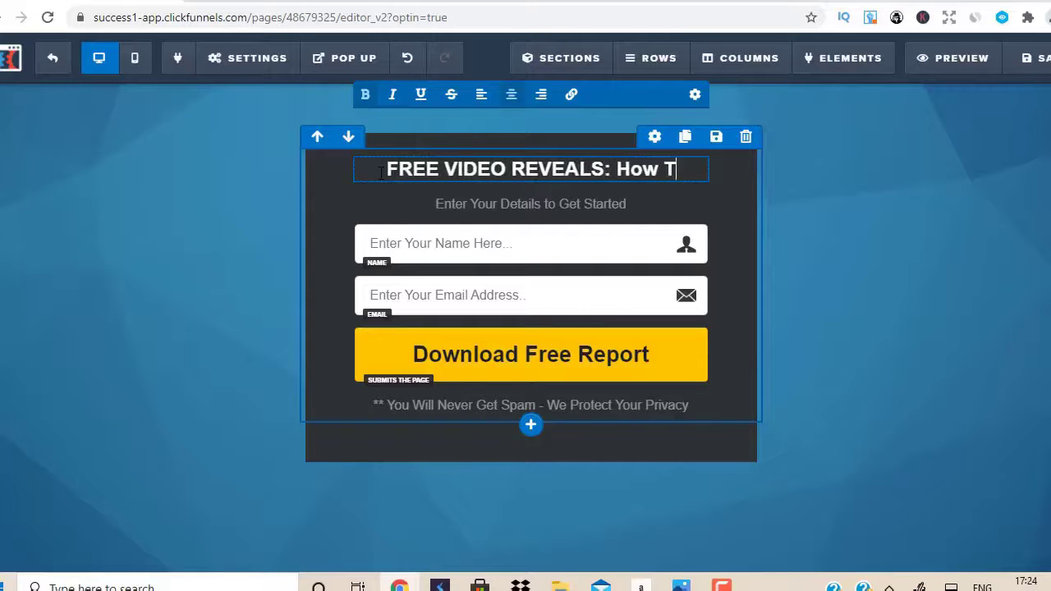
type("o Go Fr")
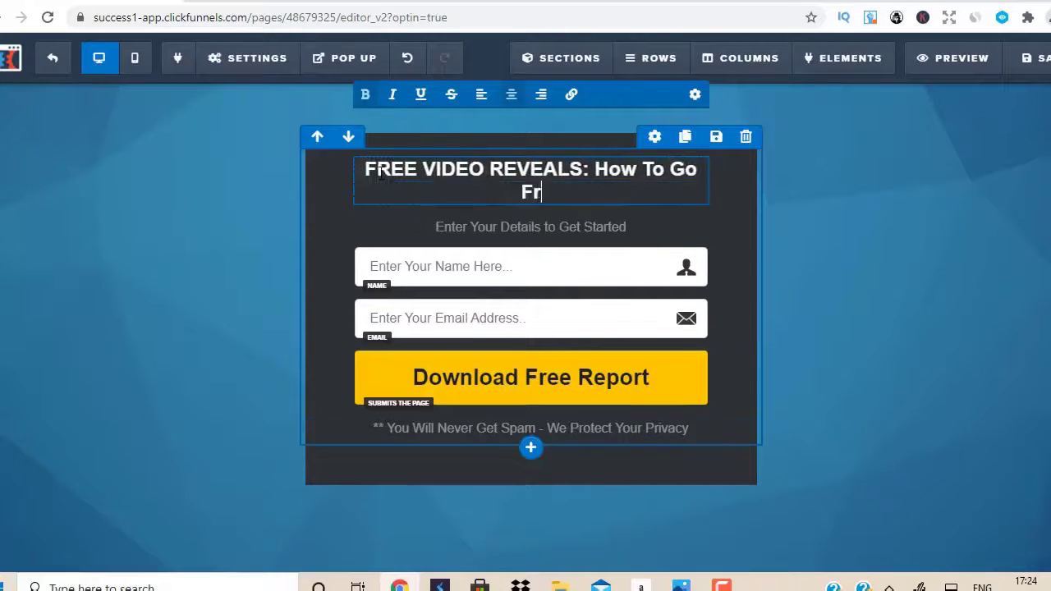
type("om Zero ")
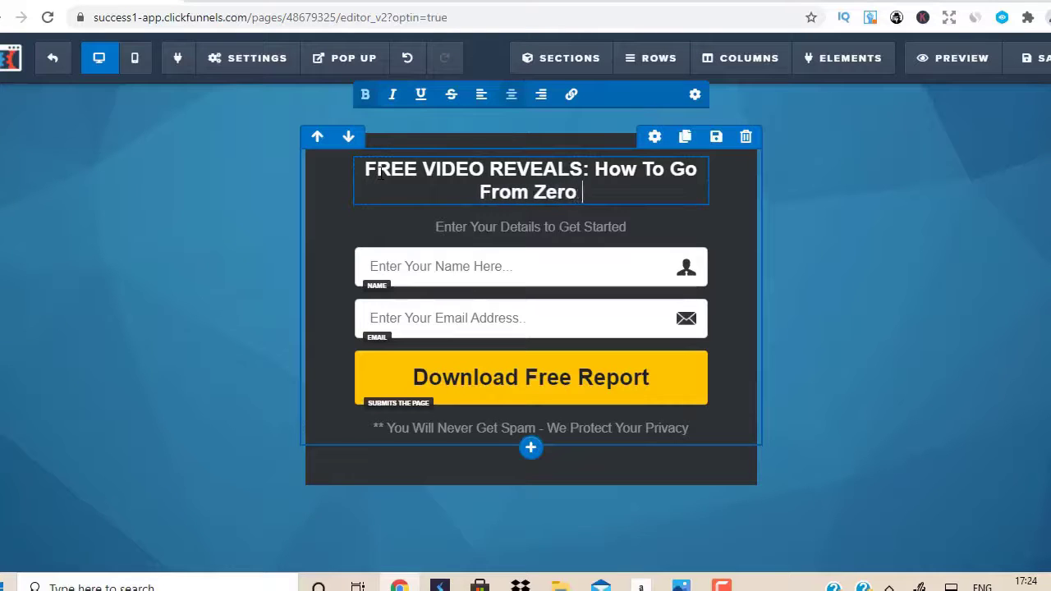
type("To $10,0")
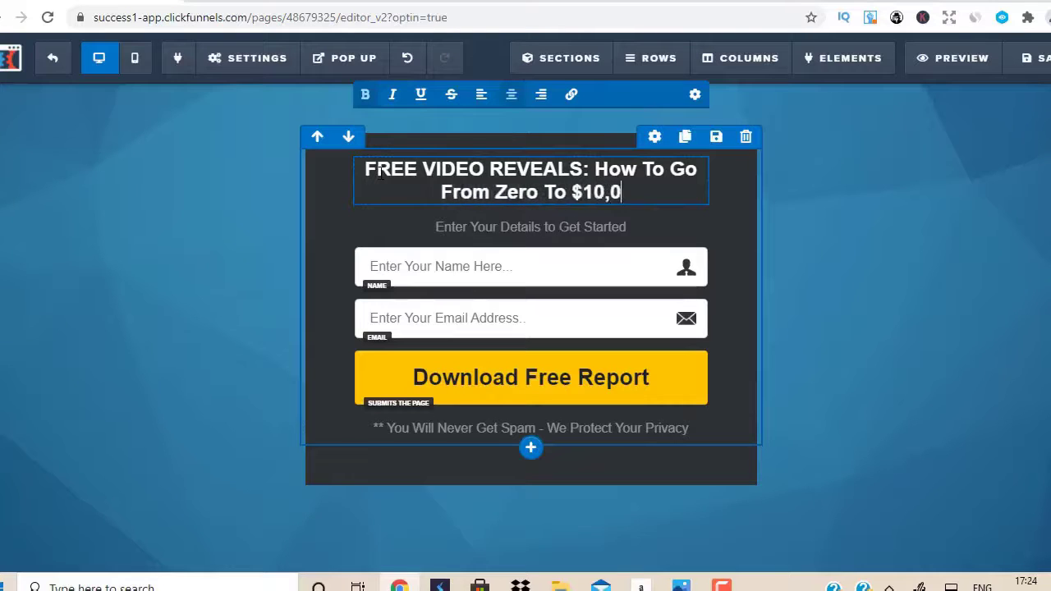
type("00 Per ")
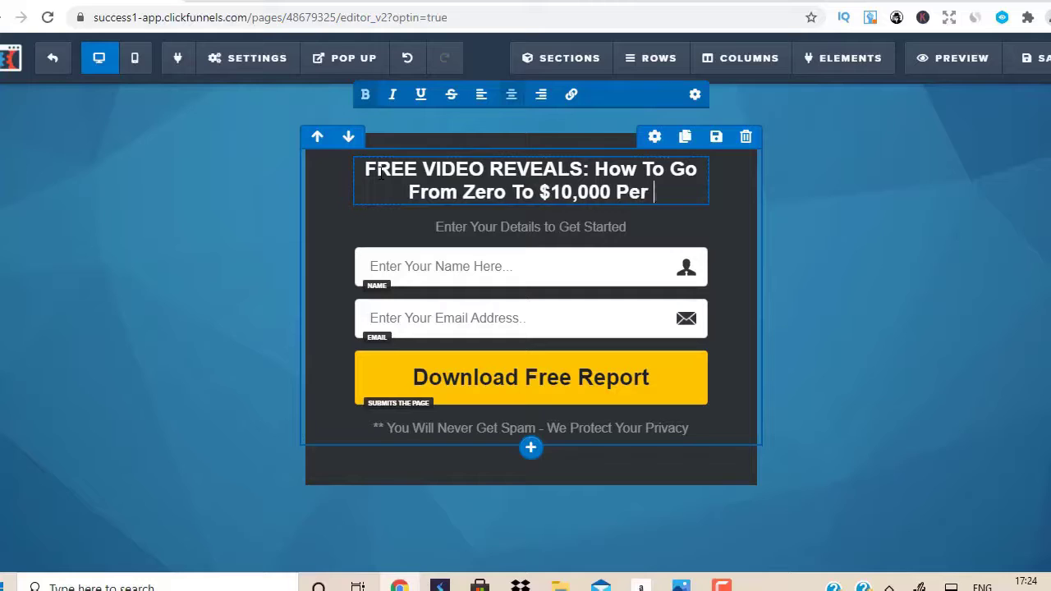
type("Month W")
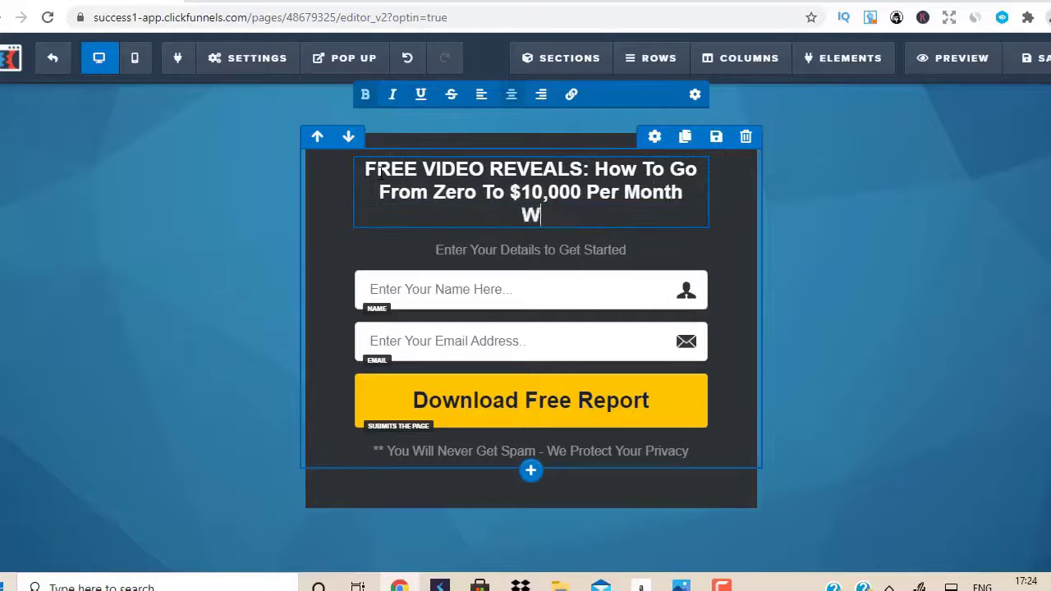
type("ithout A")
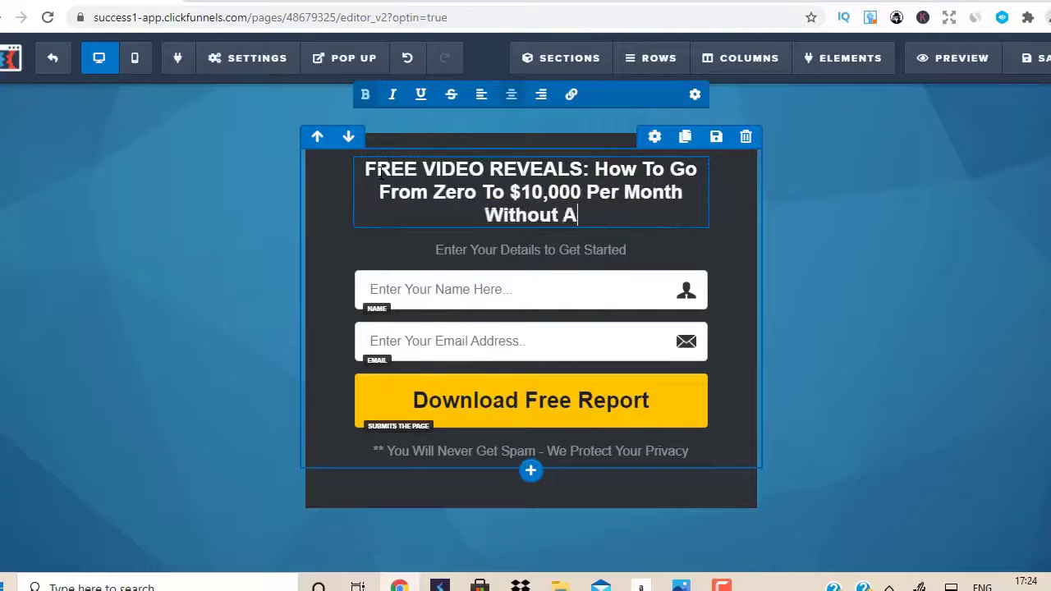
type("ny Website")
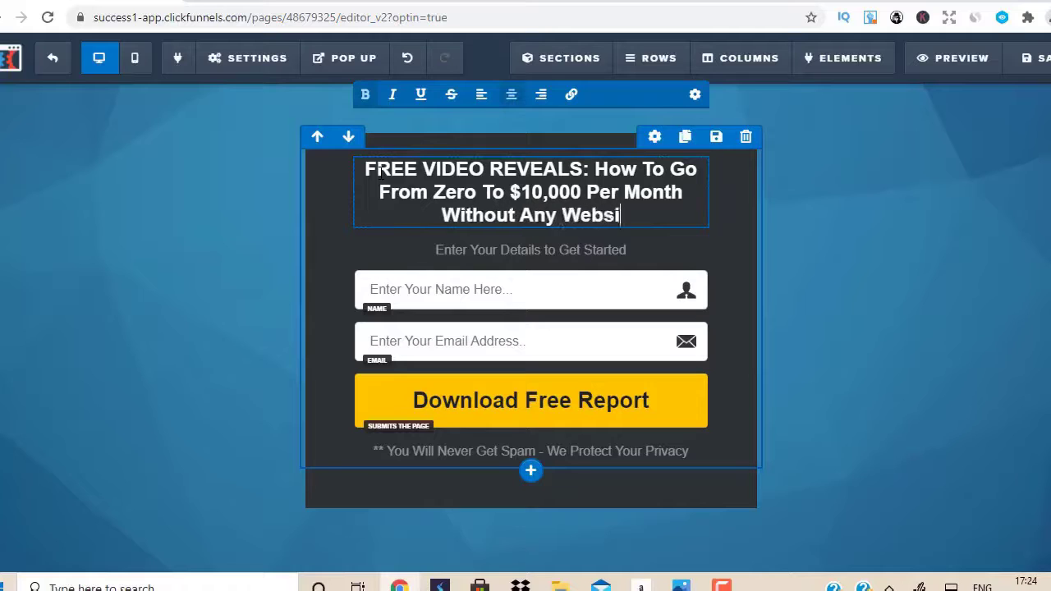
Replace the subheadline under the main headline with "29,417 People Can't Be Wrong - Real People With Real Results..."
left_click(627, 252)
left_click_drag(627, 251, 435, 252)
type("29,")
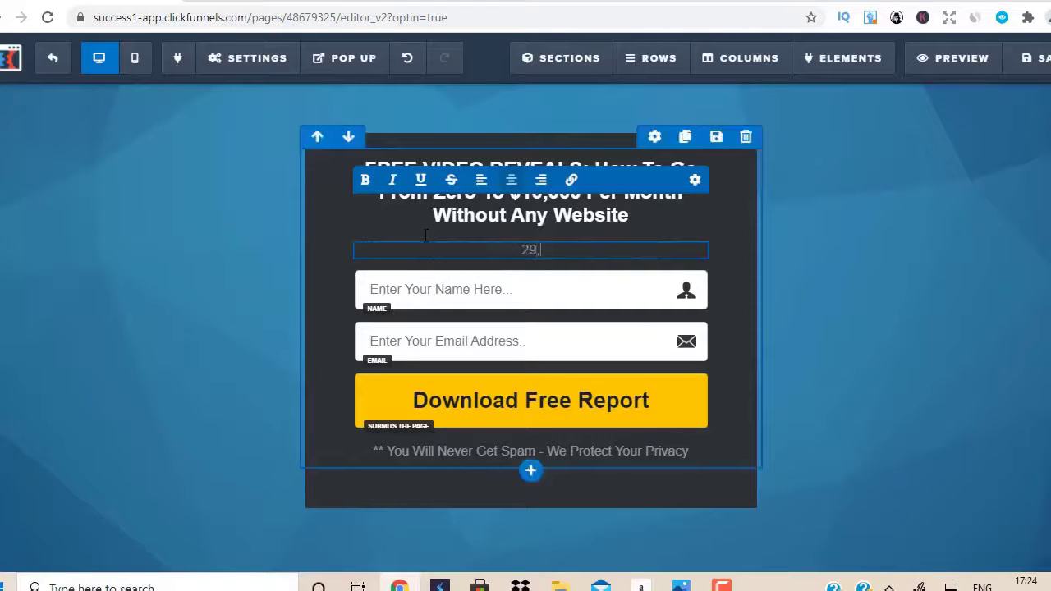
type("417 People Can")
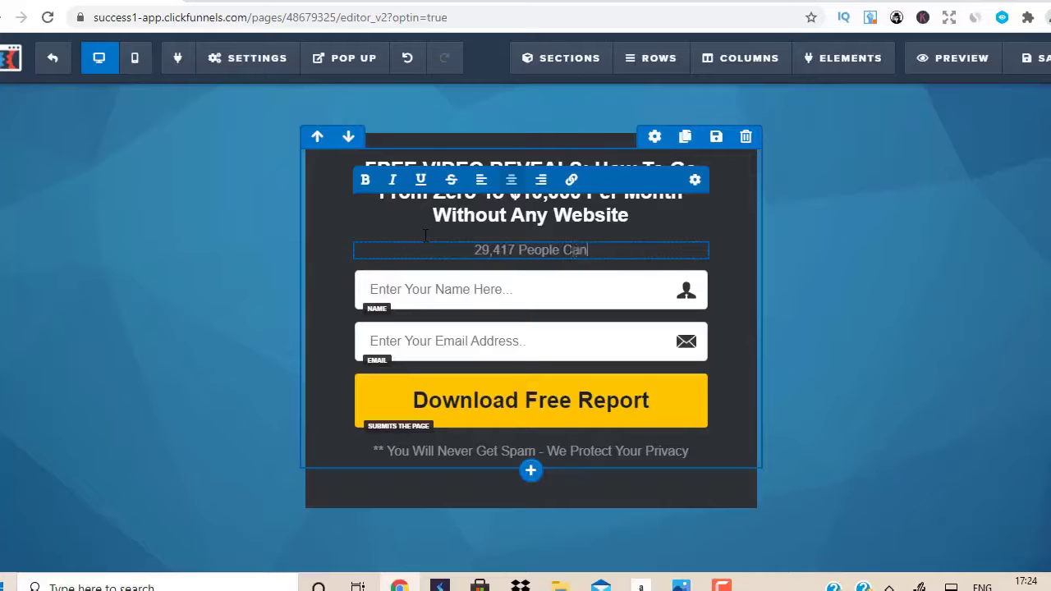
type("'t Be W")
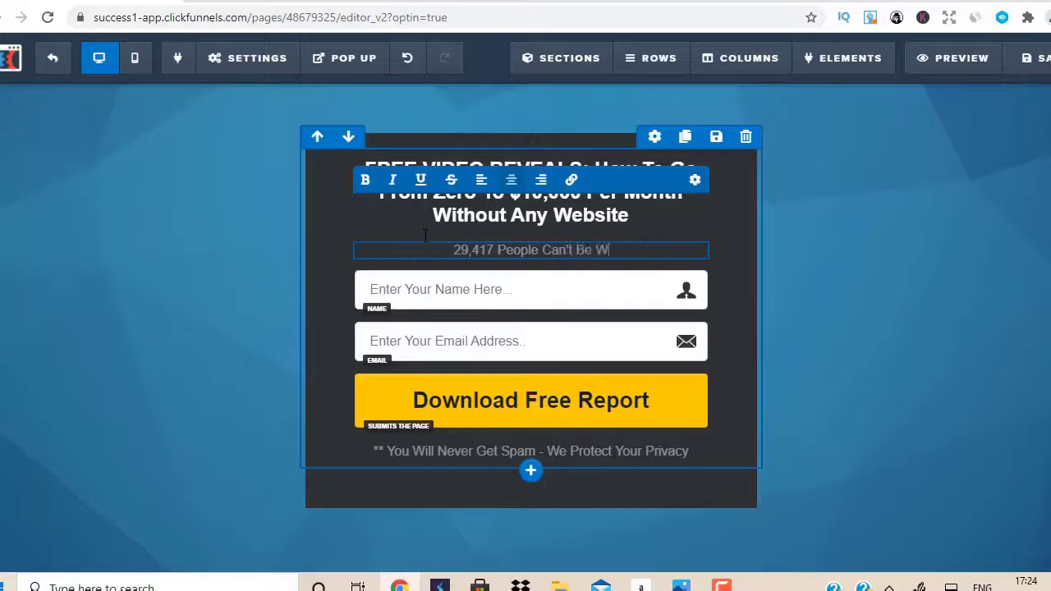
type("iong - ")
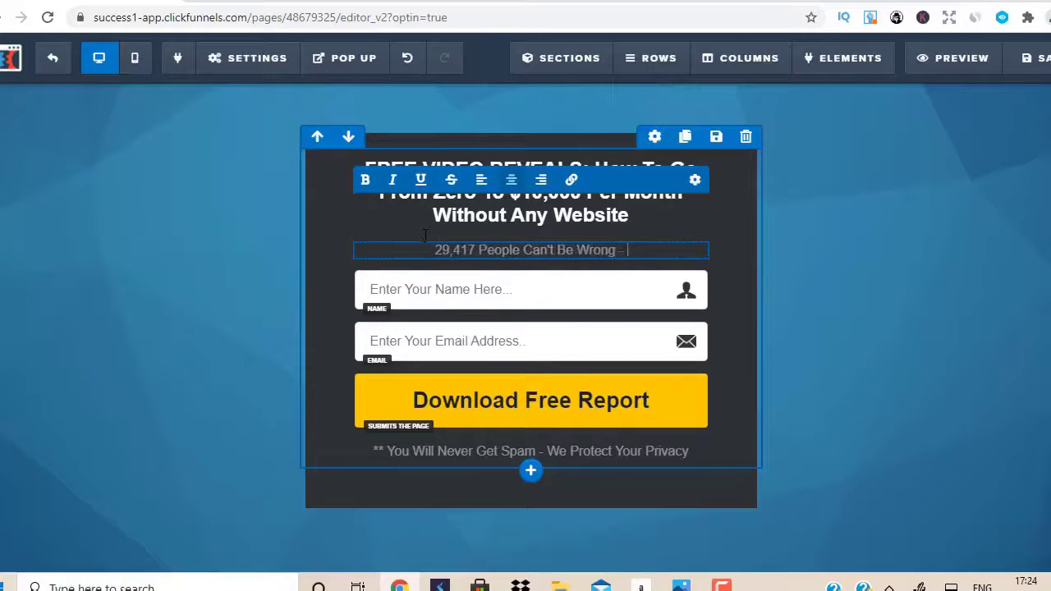
type("RAE")
key("BackSpace")
key("BackSpace")
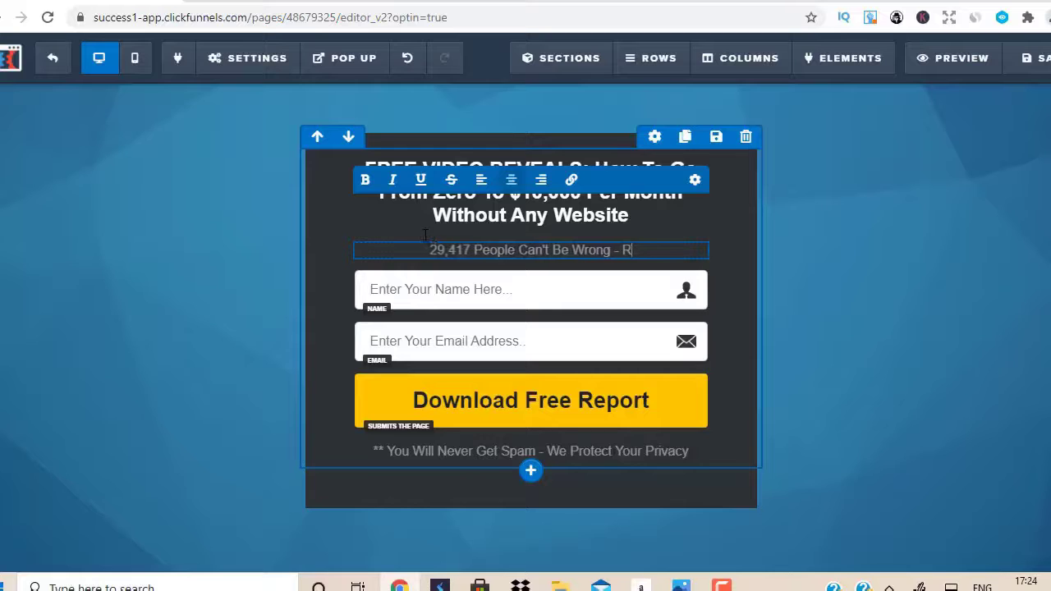
type("eal")
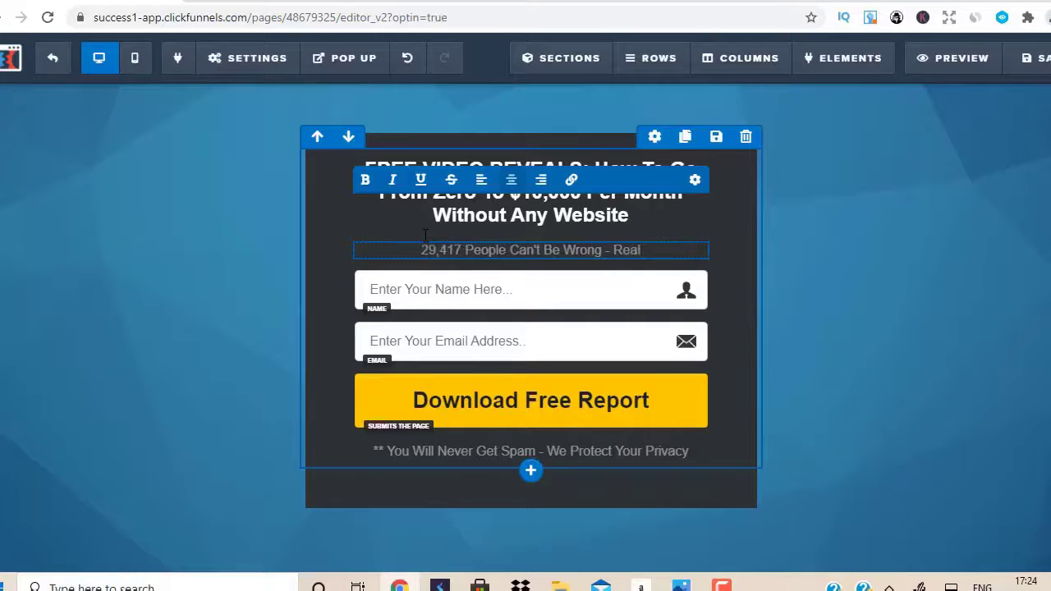
type(" People W")
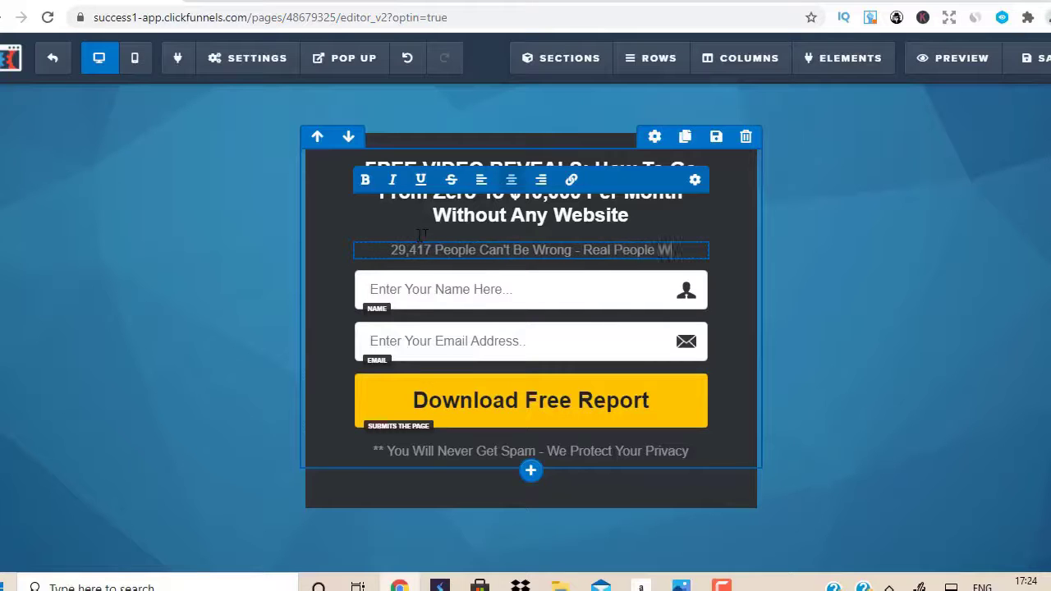
type("ith Real ")
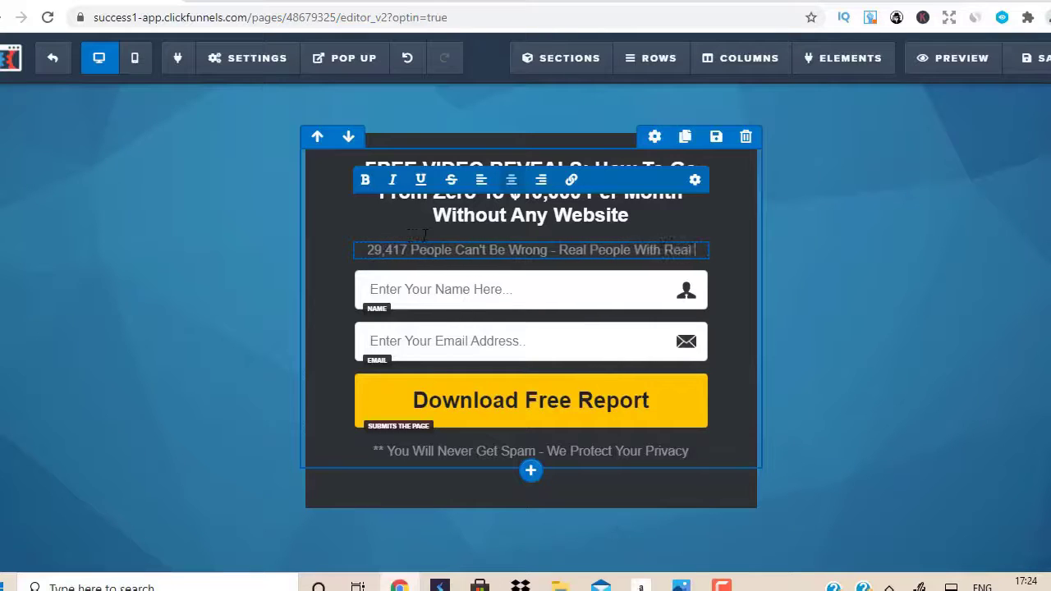
type("Results")
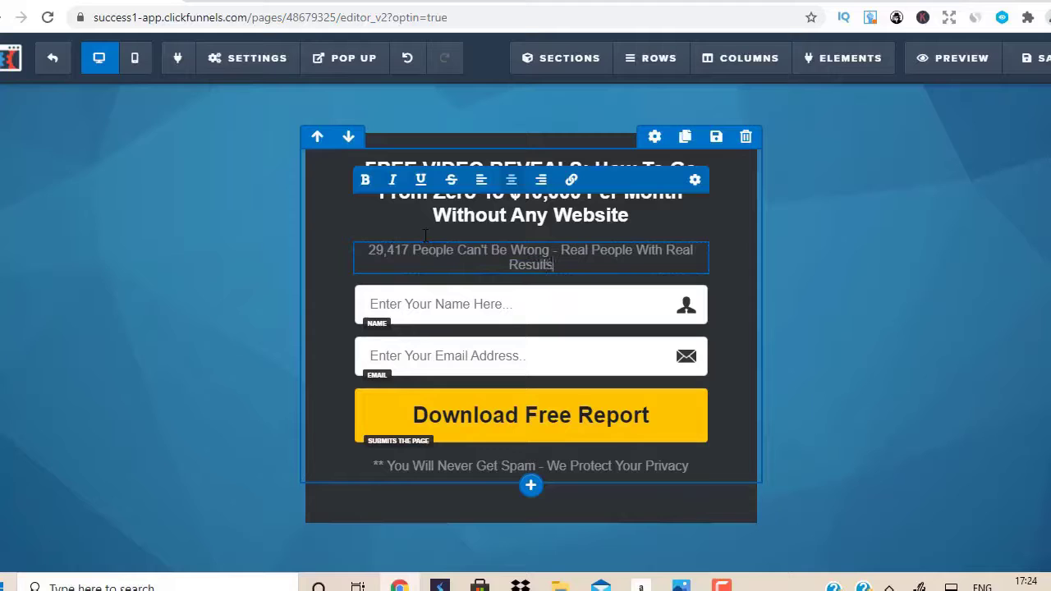
type("...")
left_click(715, 275)
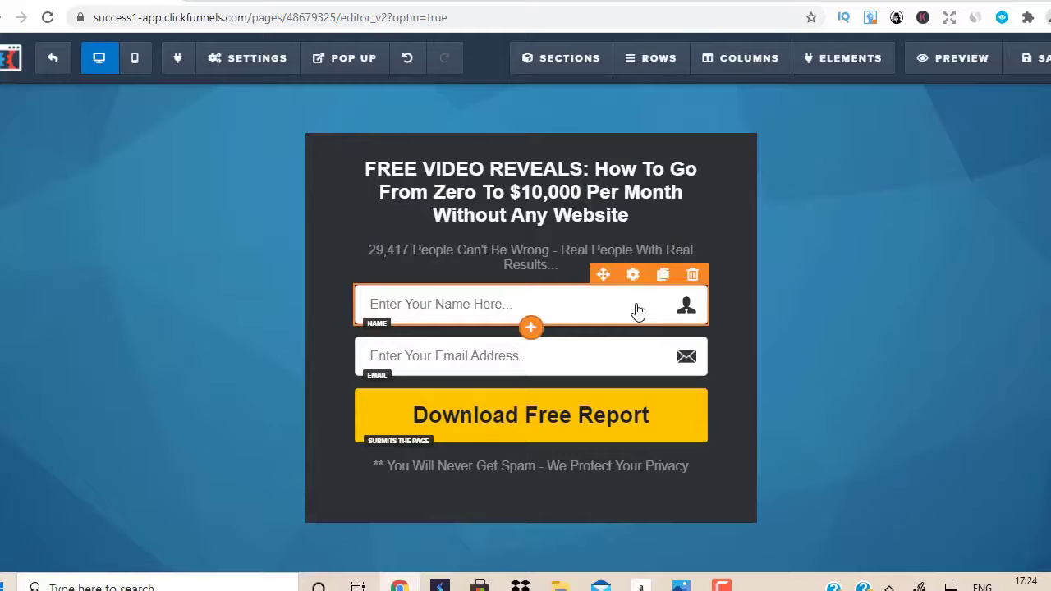
Delete the name input field from the optin form, leaving the email field in place
left_click(693, 274)
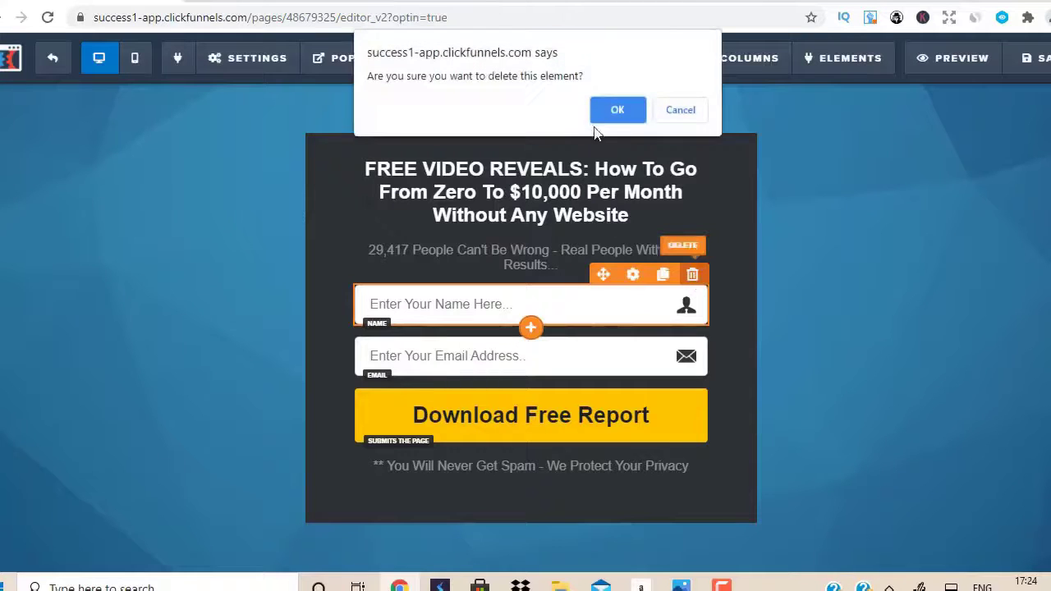
left_click(631, 107)
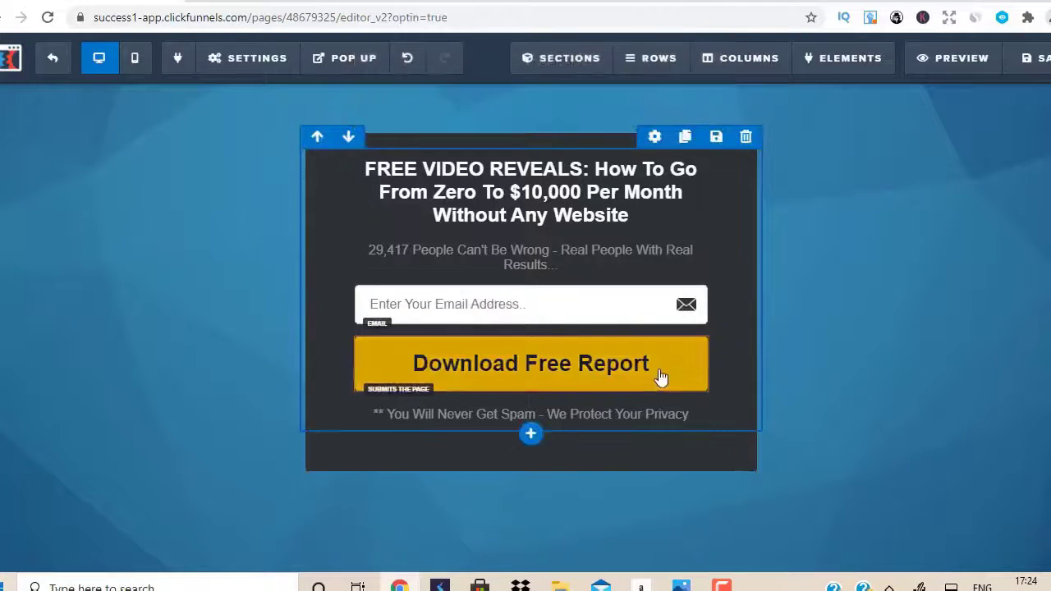
Set the main headline's font family to Acme and its font size to 32 px
left_click(631, 189)
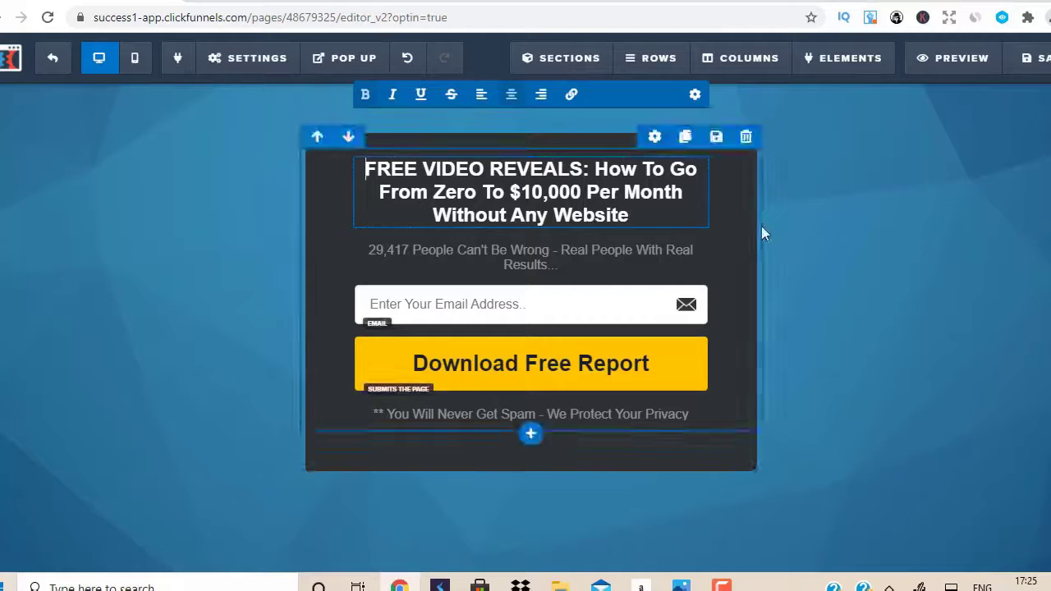
left_click(729, 285)
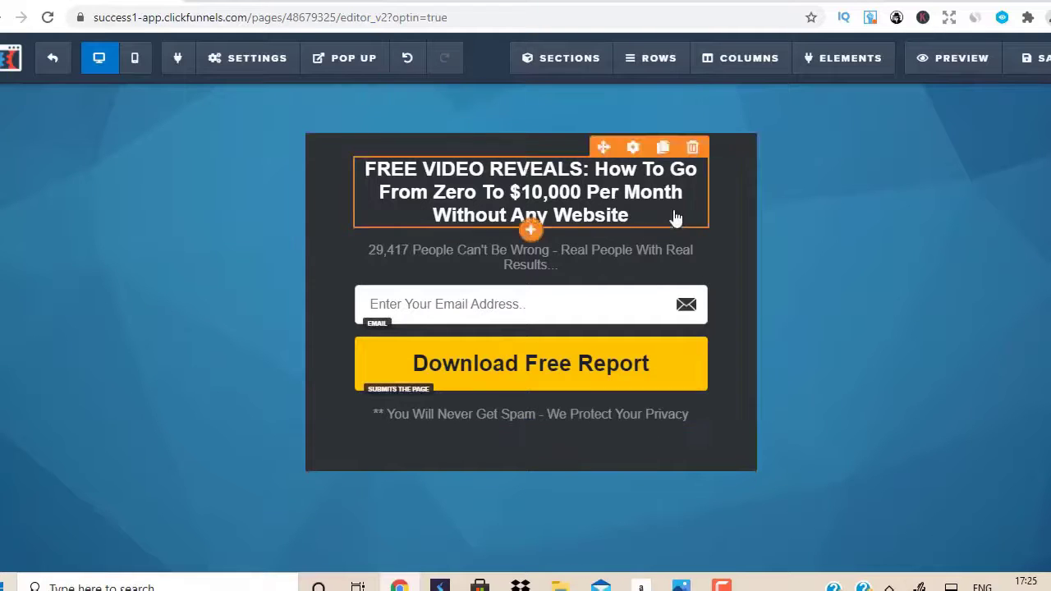
left_click(634, 150)
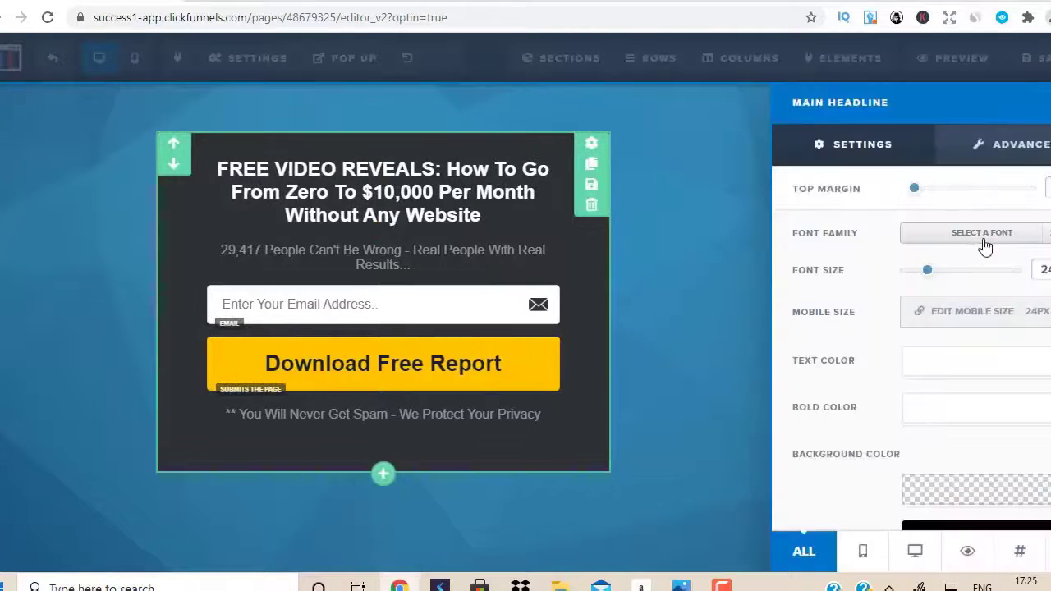
left_click(985, 243)
left_click(894, 148)
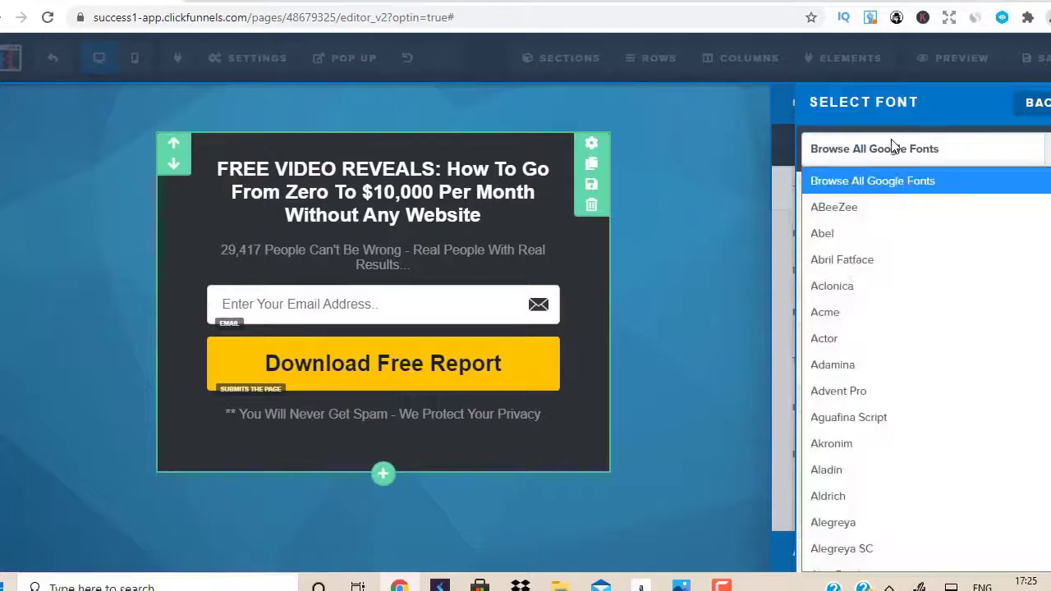
left_click(847, 307)
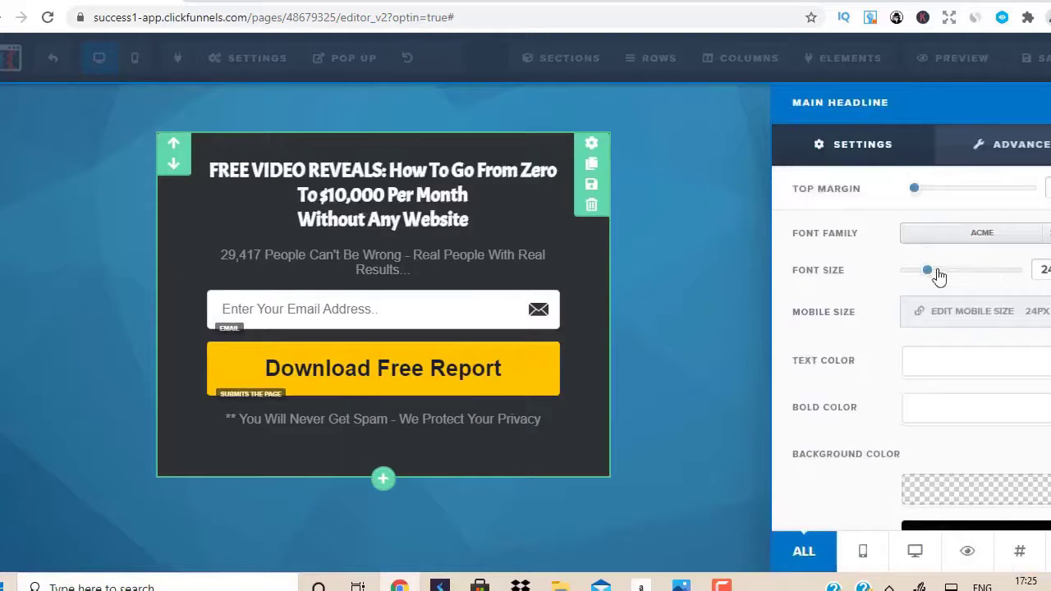
left_click_drag(928, 272, 946, 277)
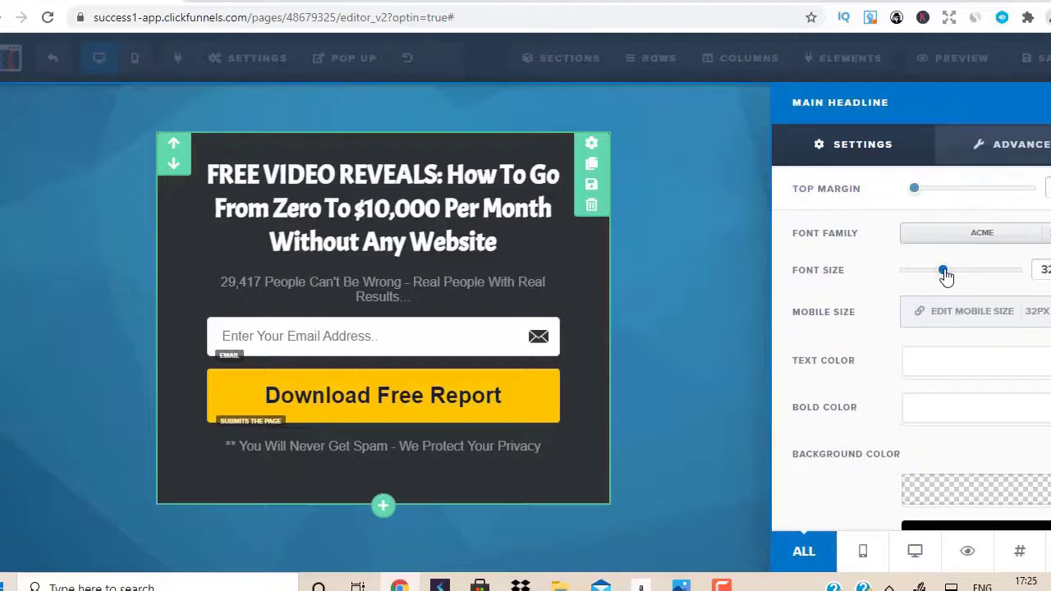
right_click(944, 271)
left_click(410, 217)
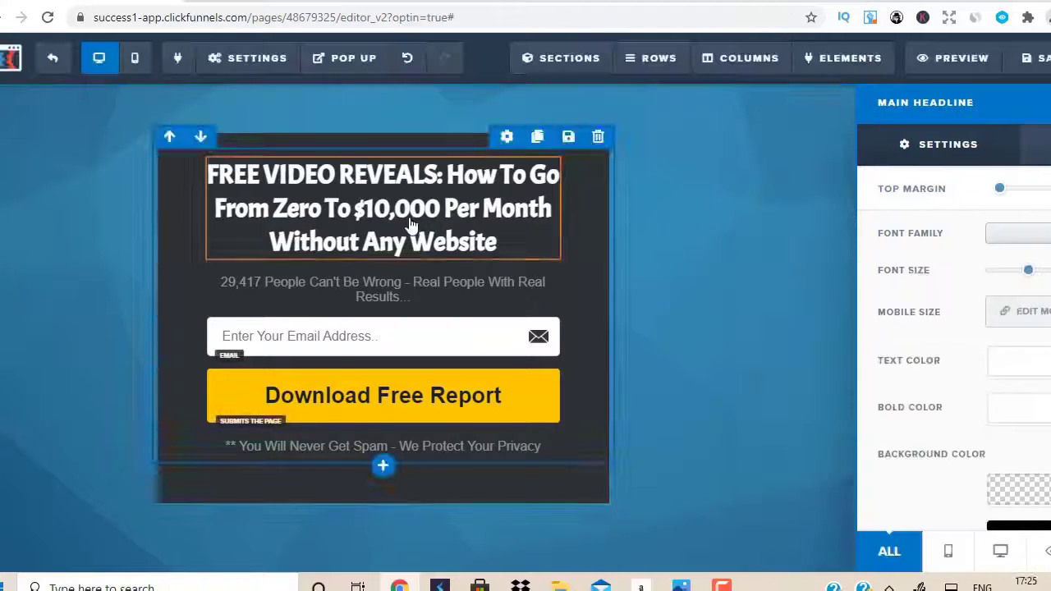
Make "FREE VIDEO REVEALS:" and "$10,000" bold in the main headline
left_click(425, 215)
left_click_drag(669, 254, 323, 179)
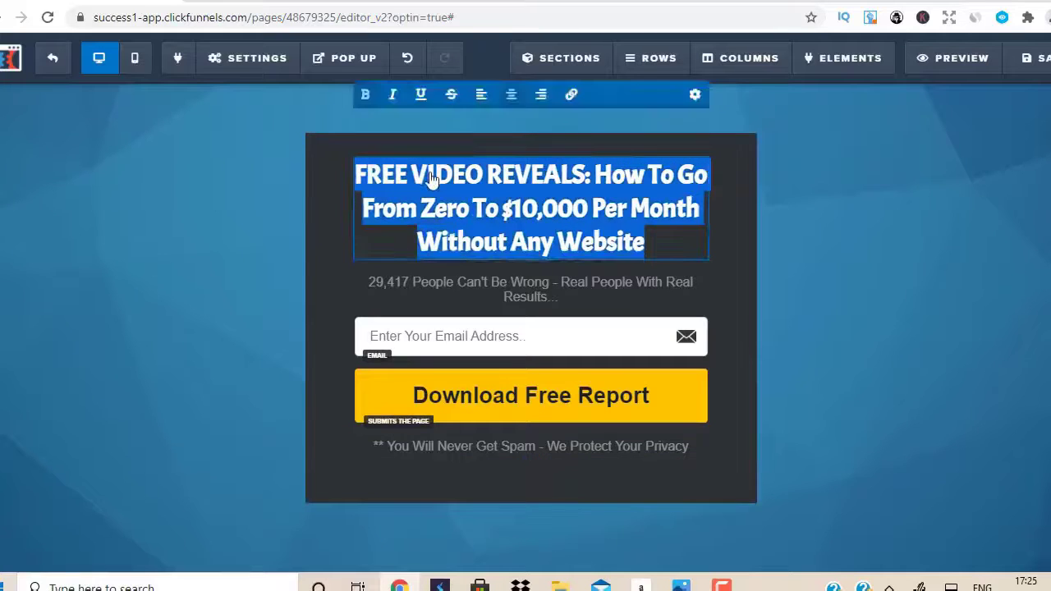
left_click(661, 231)
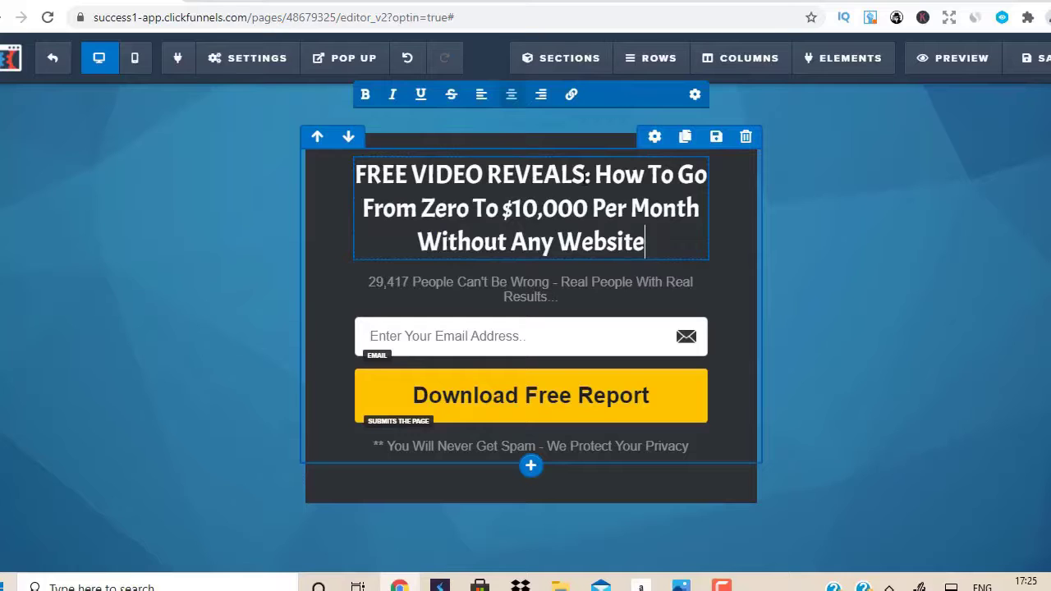
left_click_drag(590, 175, 358, 183)
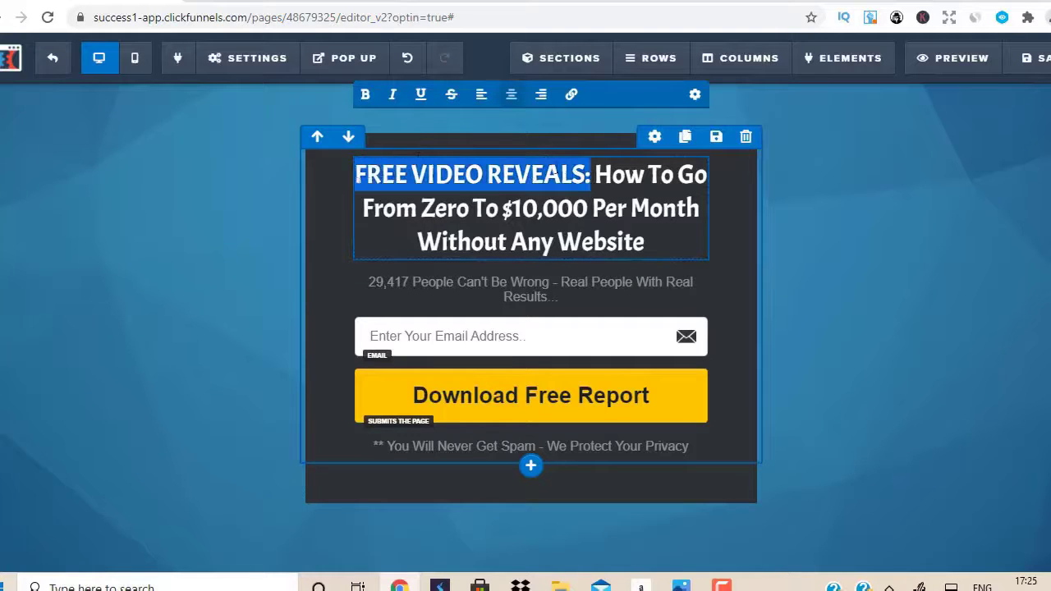
left_click(366, 102)
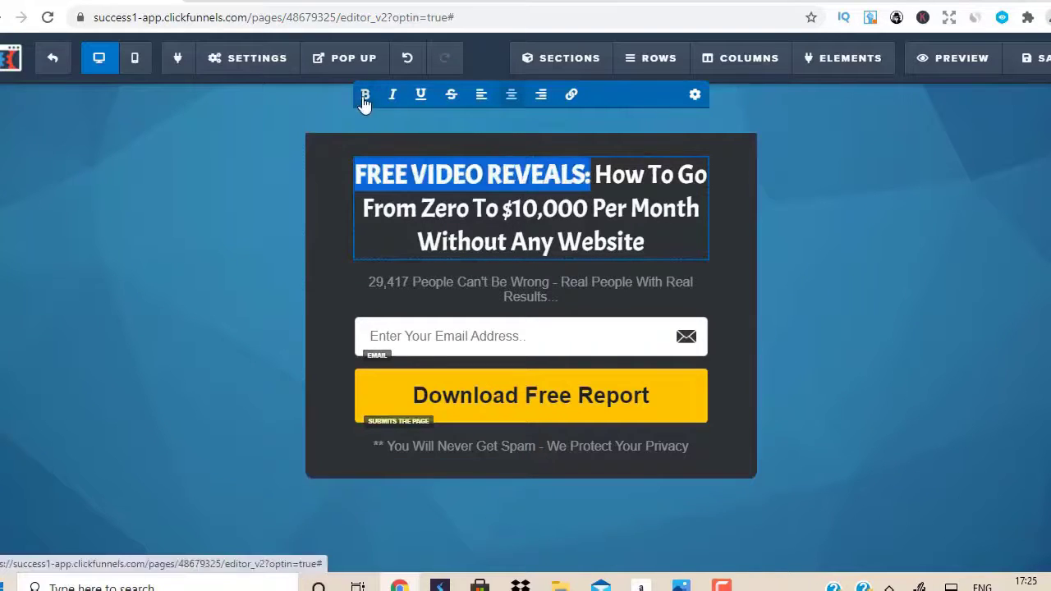
left_click(616, 244)
left_click_drag(588, 209, 503, 210)
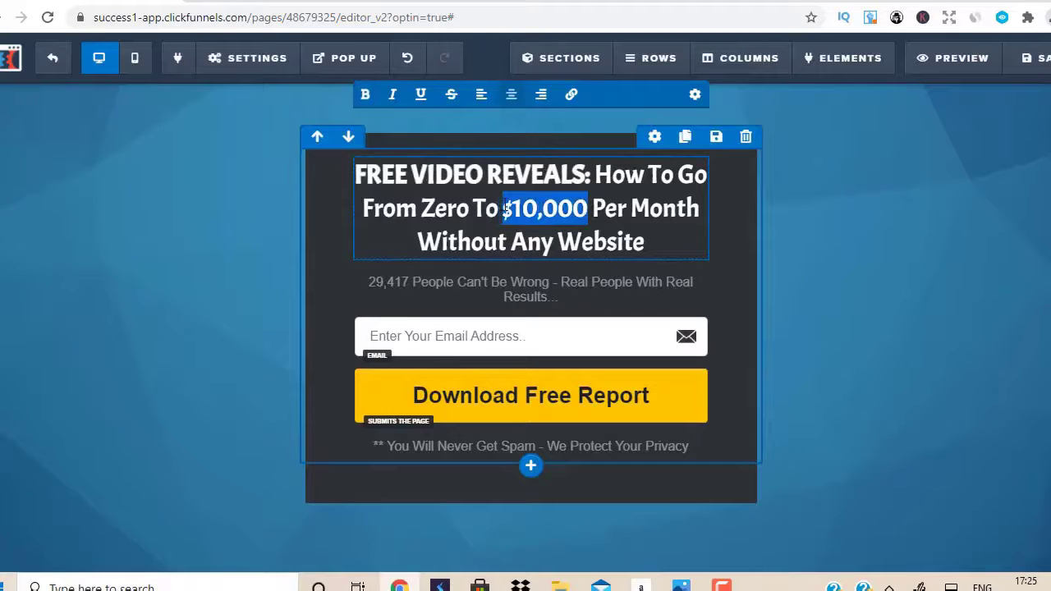
left_click(365, 94)
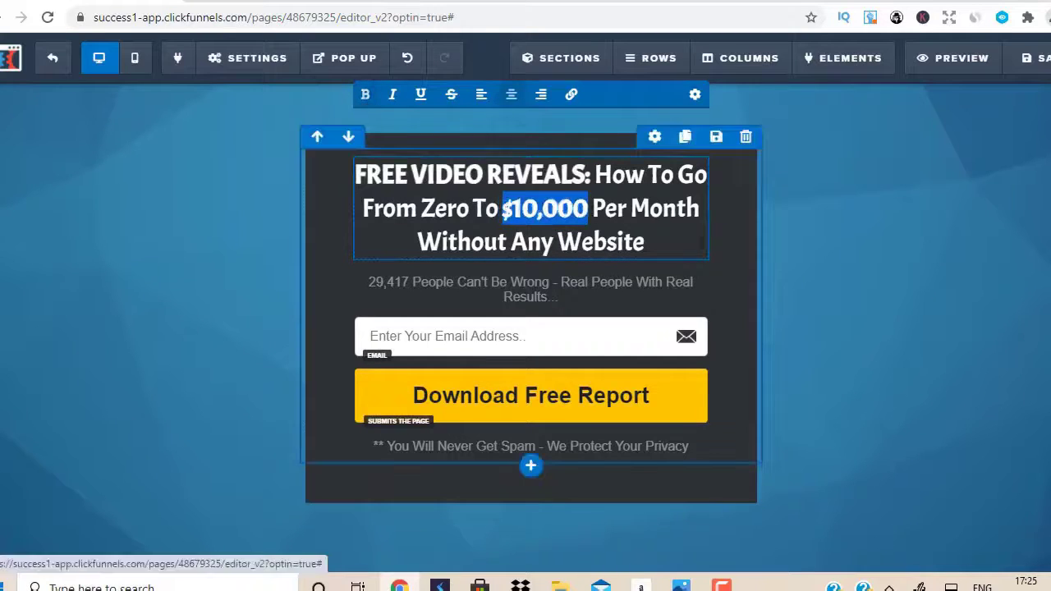
Set the main headline's bold color to yellow #ffe300
left_click(715, 250)
left_click(635, 148)
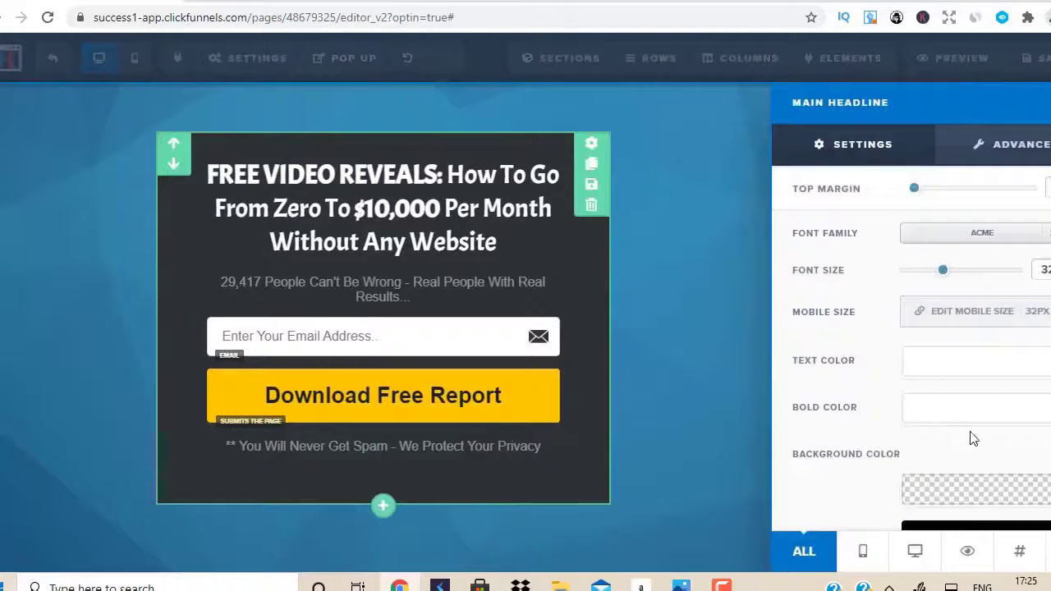
left_click(964, 413)
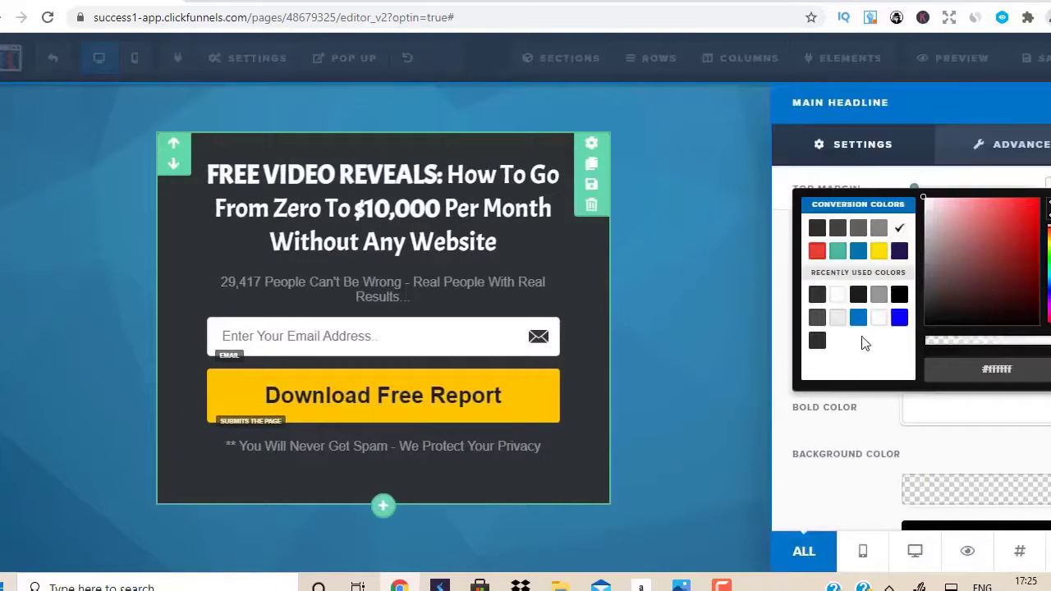
left_click(878, 251)
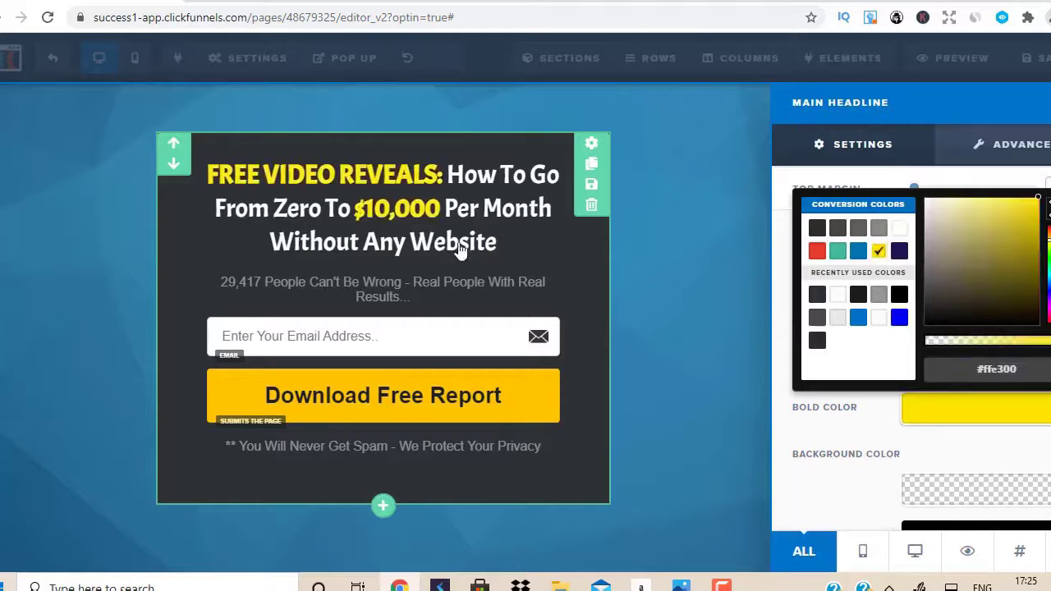
left_click(661, 291)
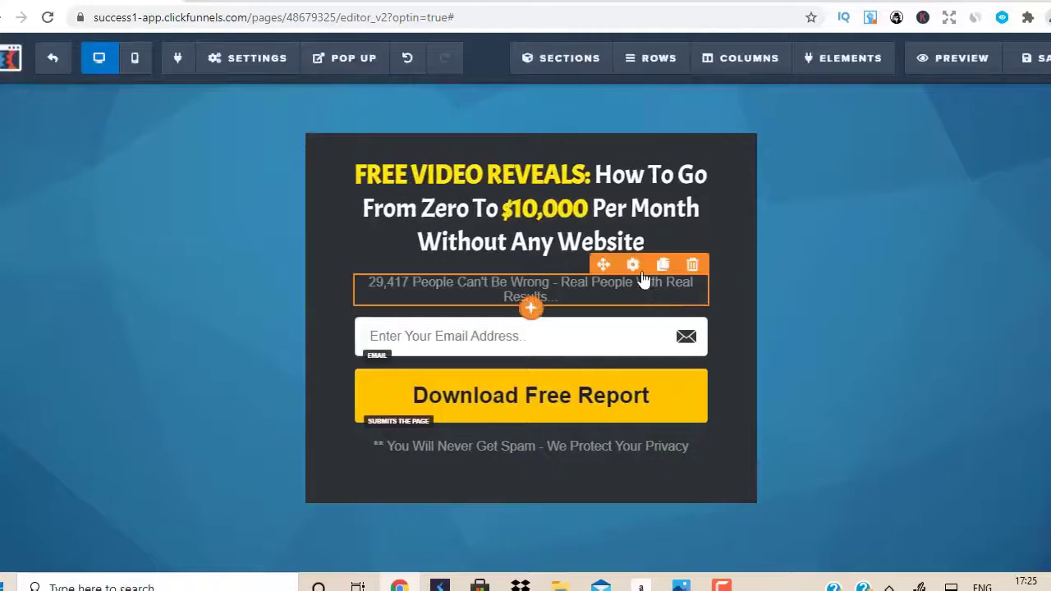
Set the subheadline's font family to Acme and its font size to 26 px
left_click(634, 265)
left_click(960, 173)
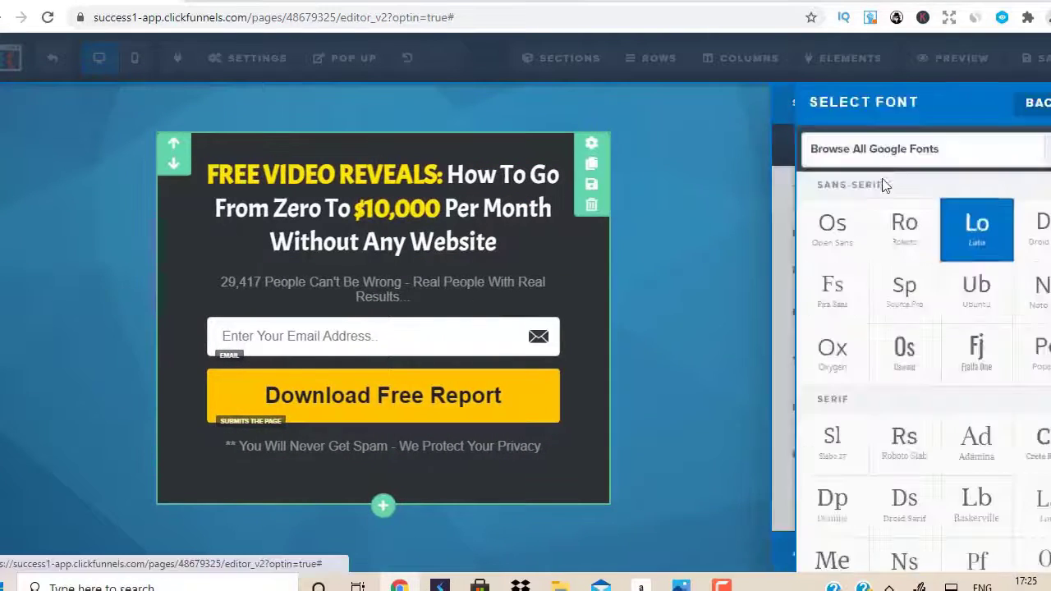
left_click(894, 157)
left_click(844, 311)
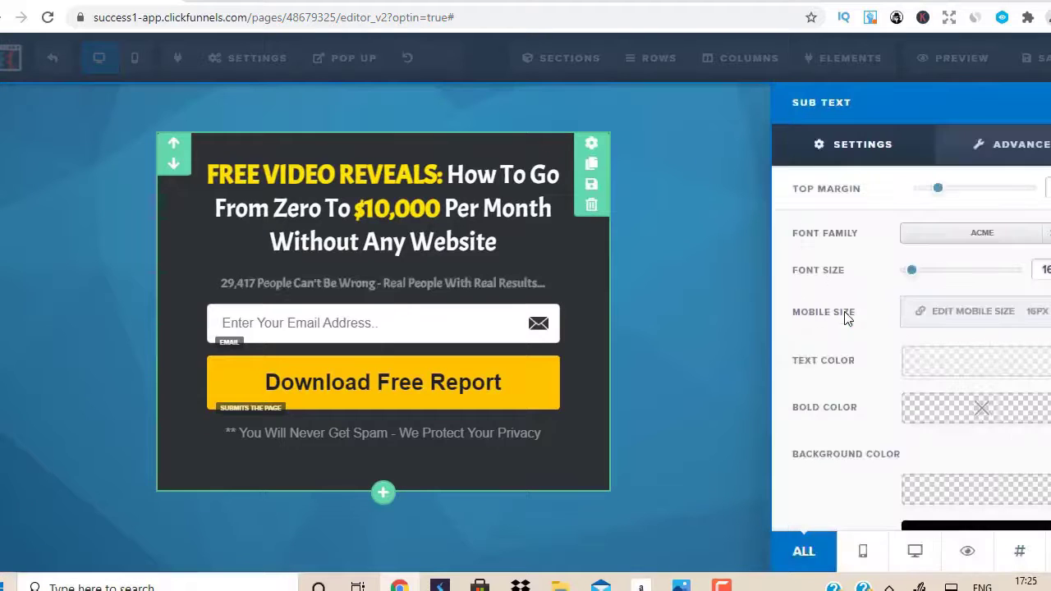
left_click_drag(912, 271, 936, 277)
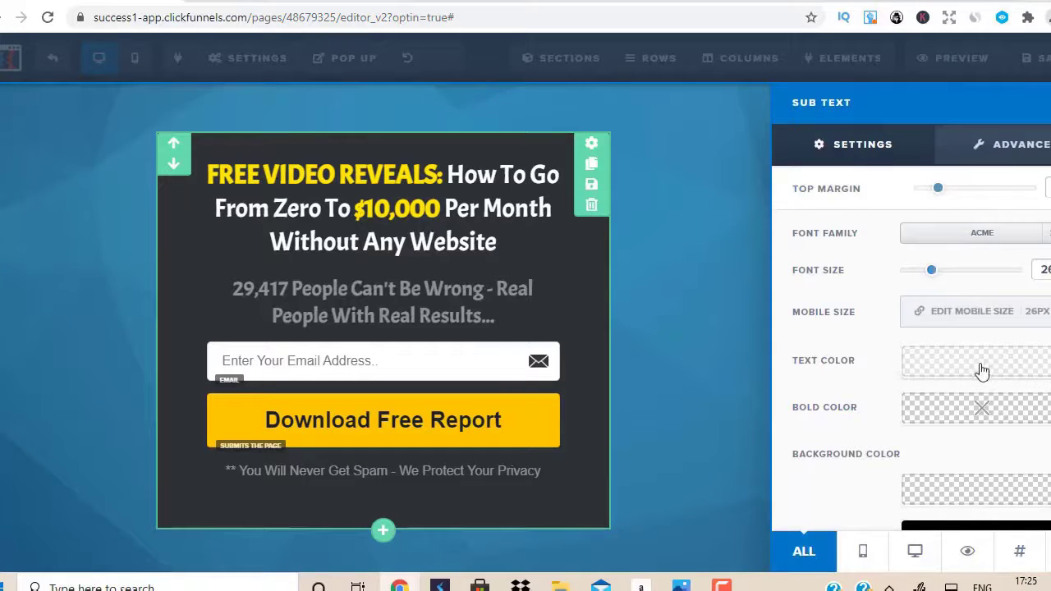
Set both the bold color and the text color of the subheadline to yellow #ffe300
left_click(980, 411)
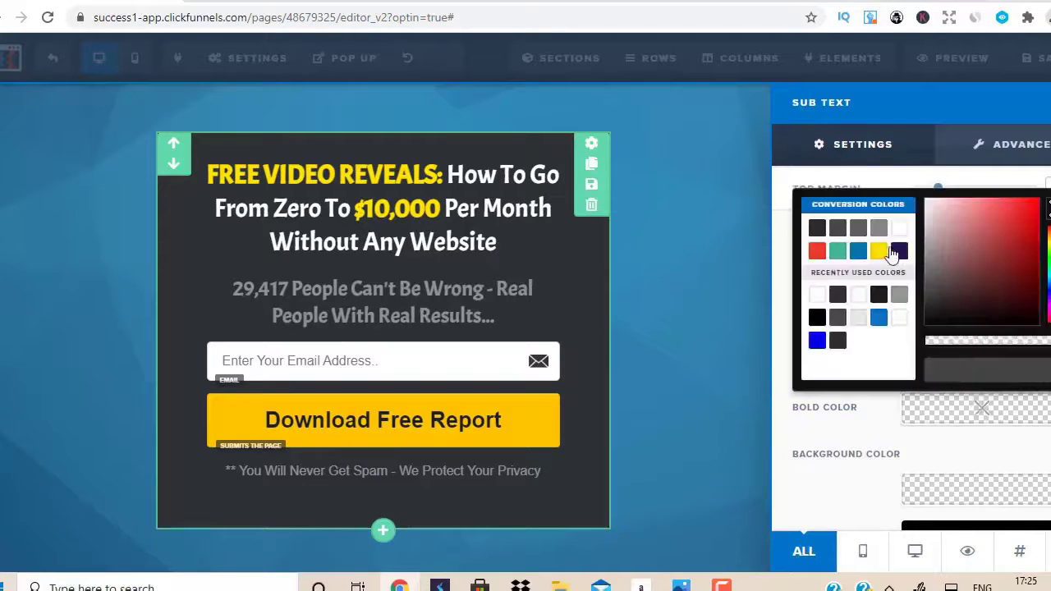
left_click(879, 250)
left_click(873, 424)
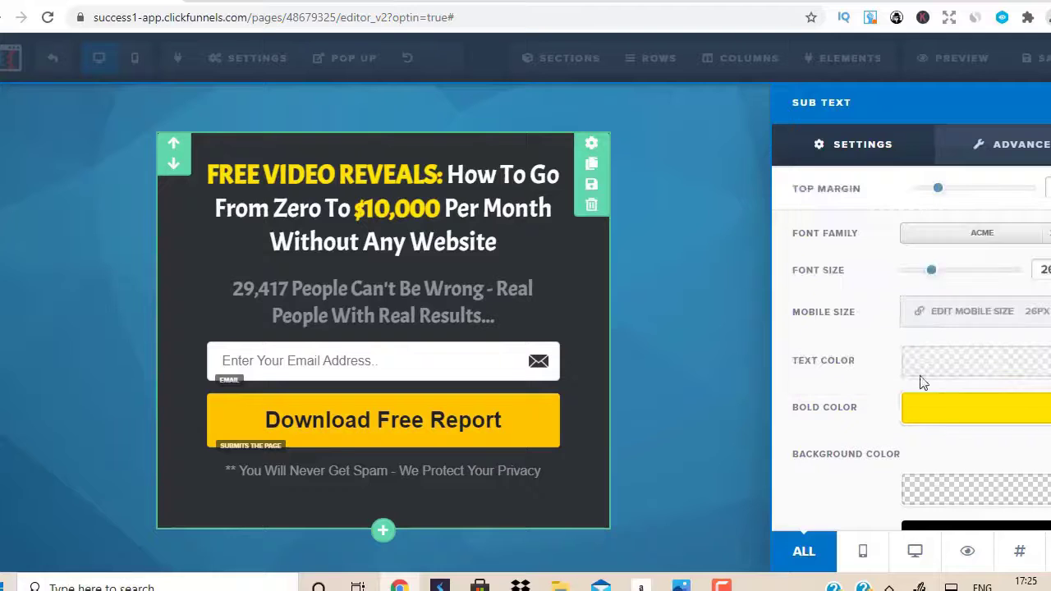
left_click(929, 367)
left_click(880, 205)
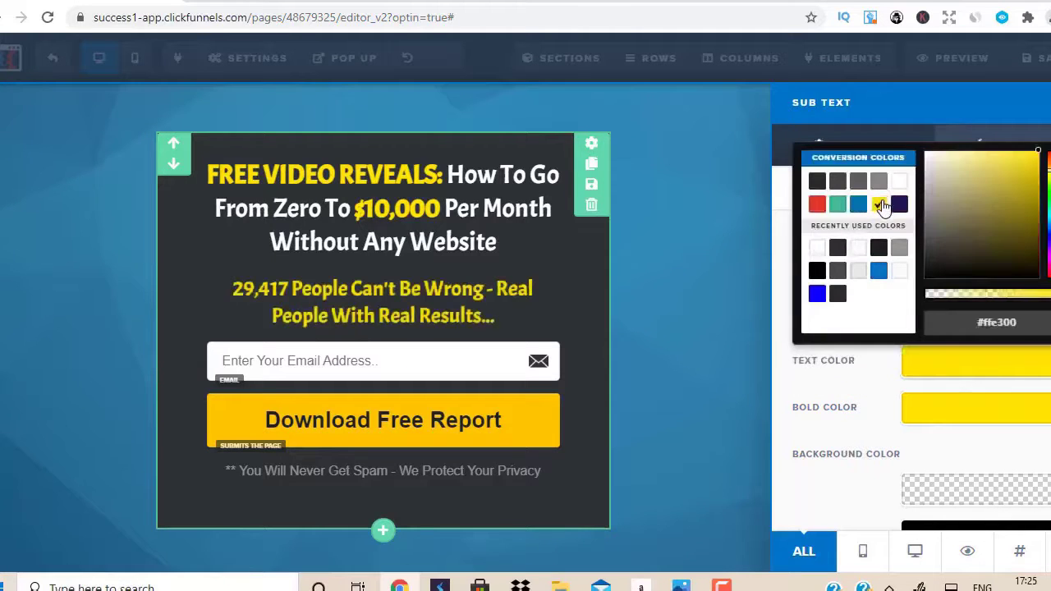
left_click(504, 324)
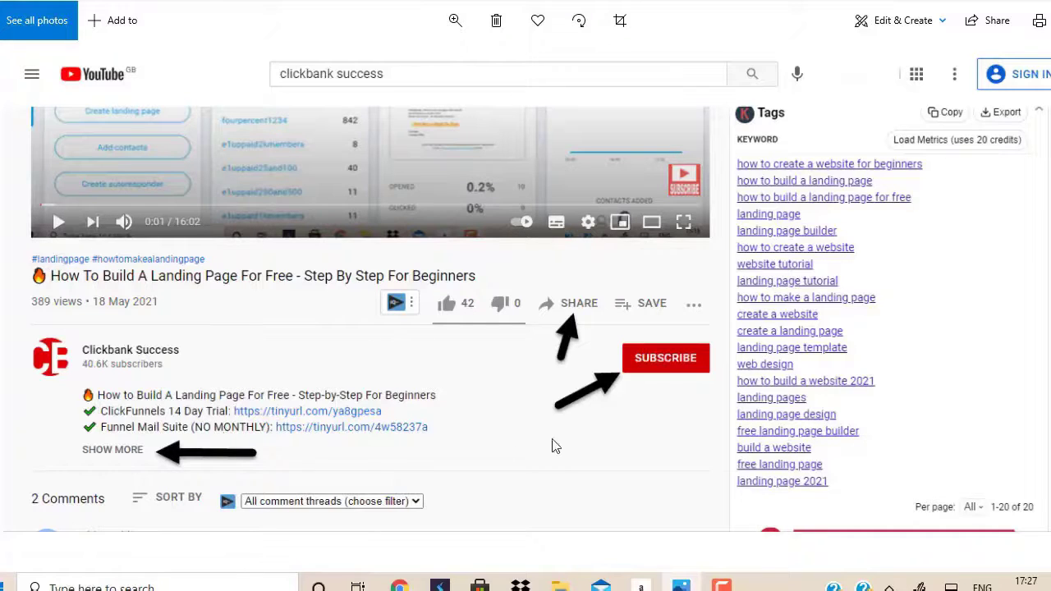
Close the photo viewer and replace the optin button's text with "YES! I WANT ACCESS NOW!"
key("alt+F4")
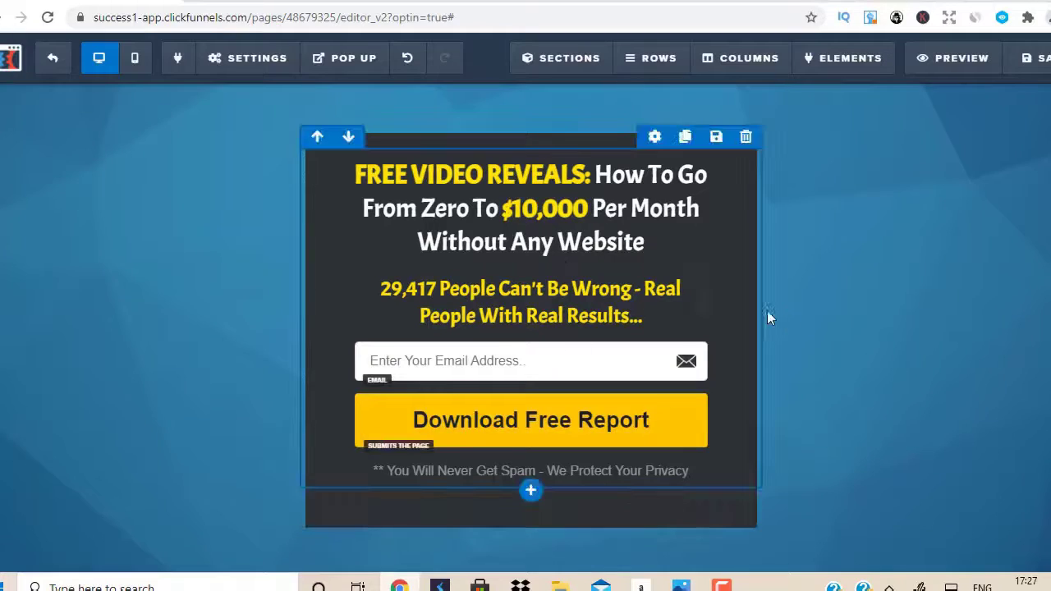
left_click(631, 382)
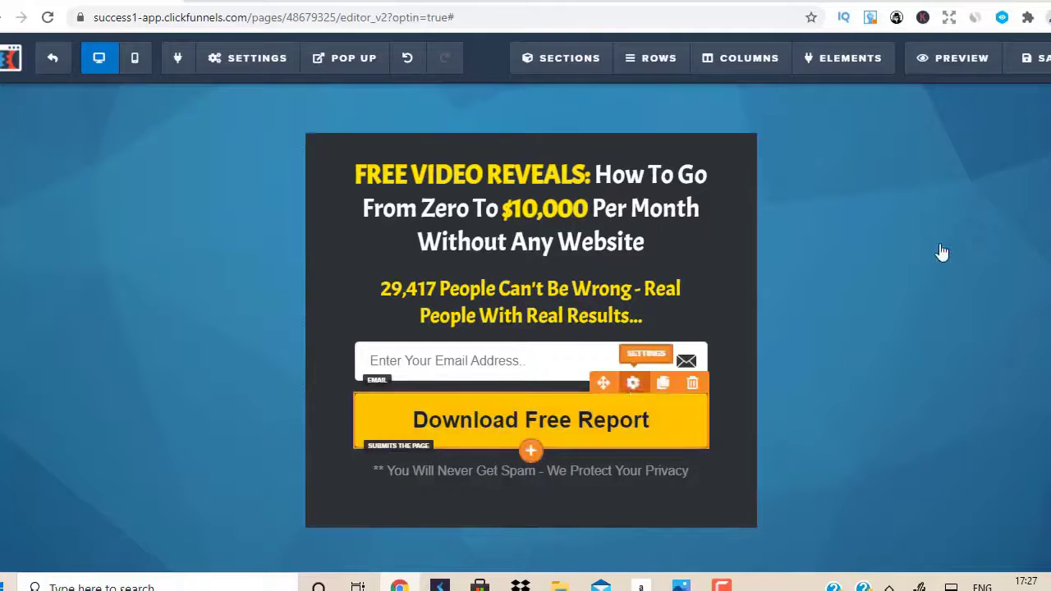
left_click_drag(1036, 290, 864, 305)
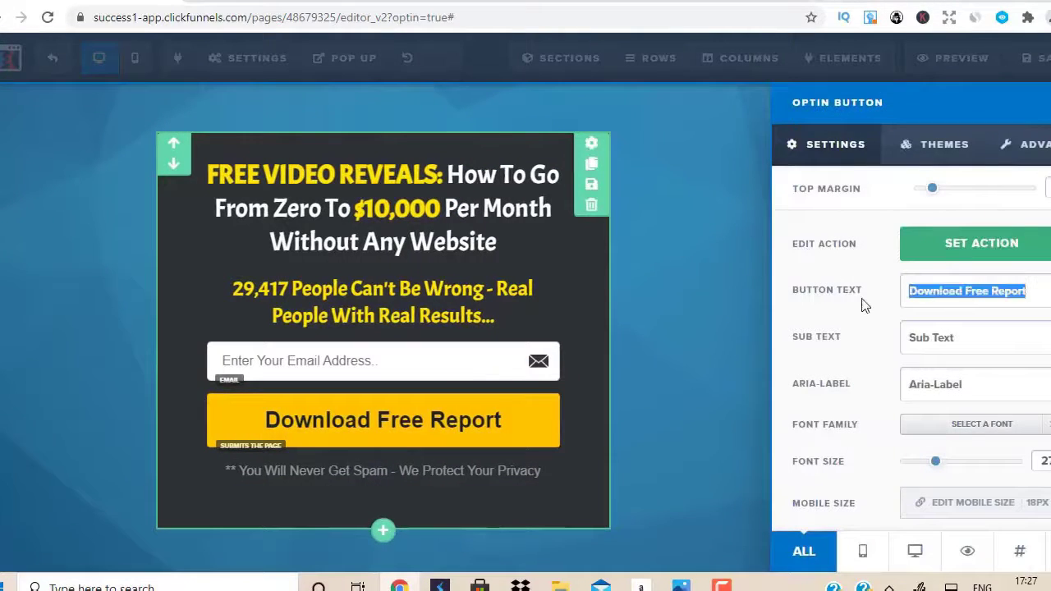
type("YE")
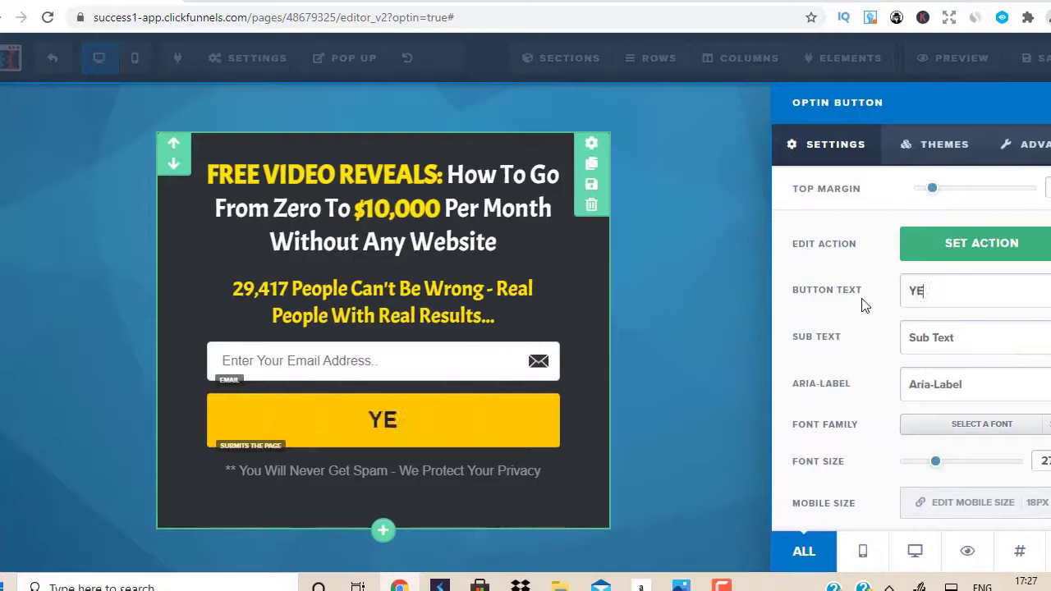
type("!")
key("BackSpace")
type("S! I")
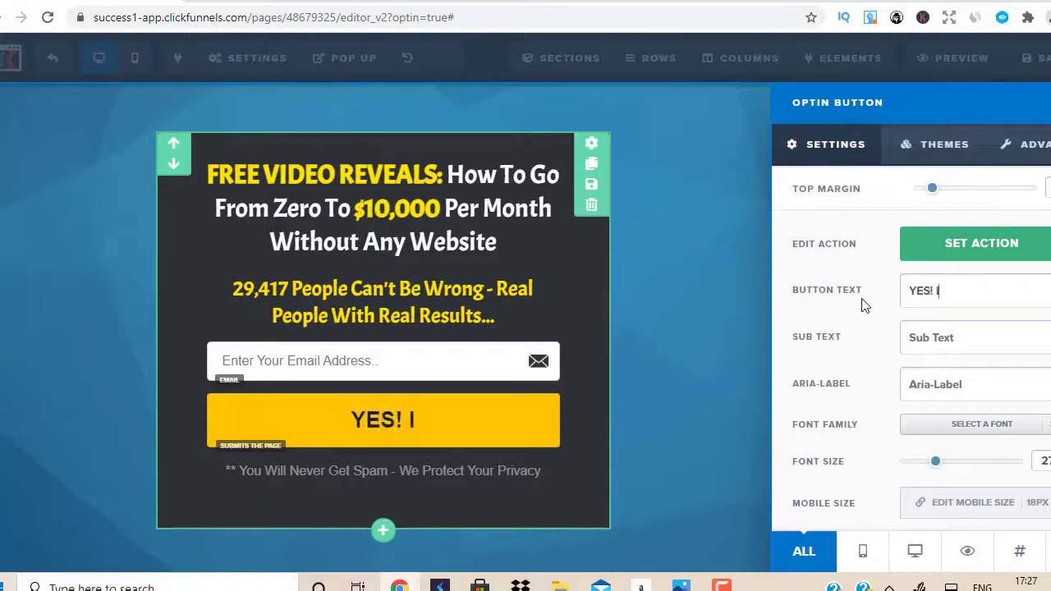
type(" WANT ACCES")
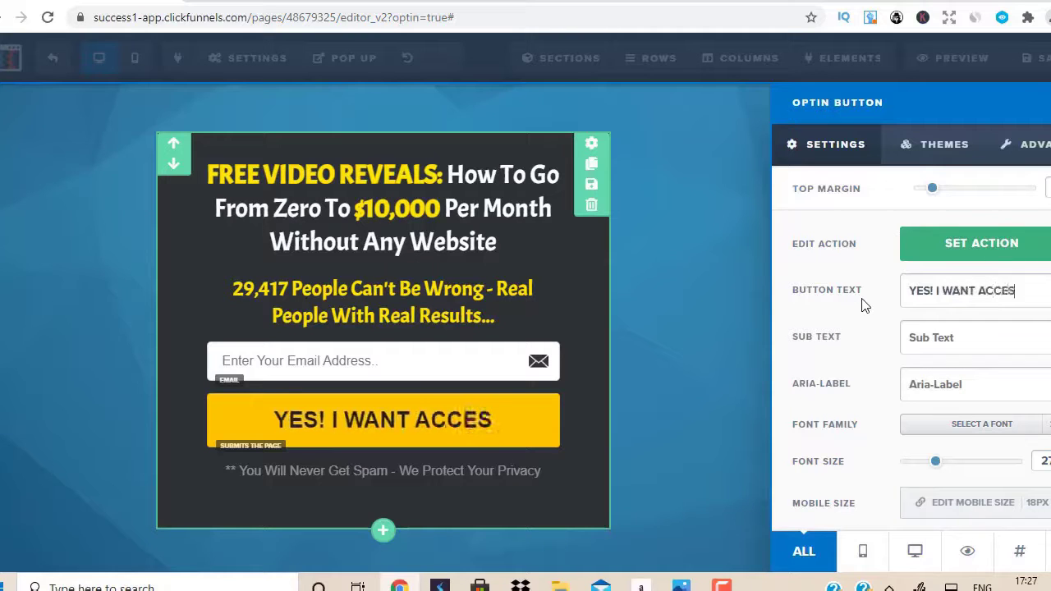
type("S NOW!")
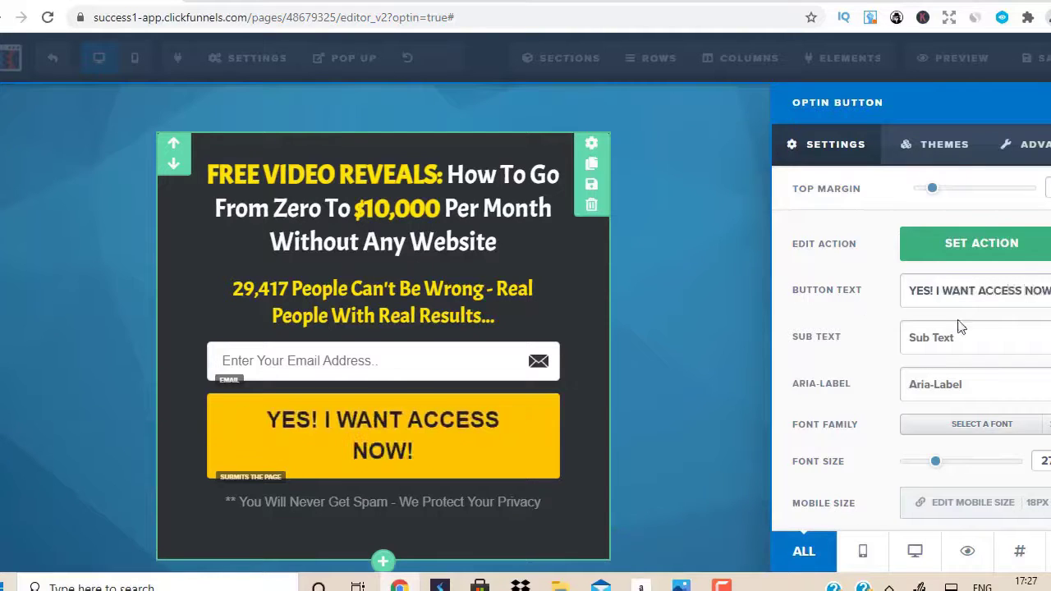
Set the optin button's font family to Acme and slightly reduce its top margin
left_click(958, 437)
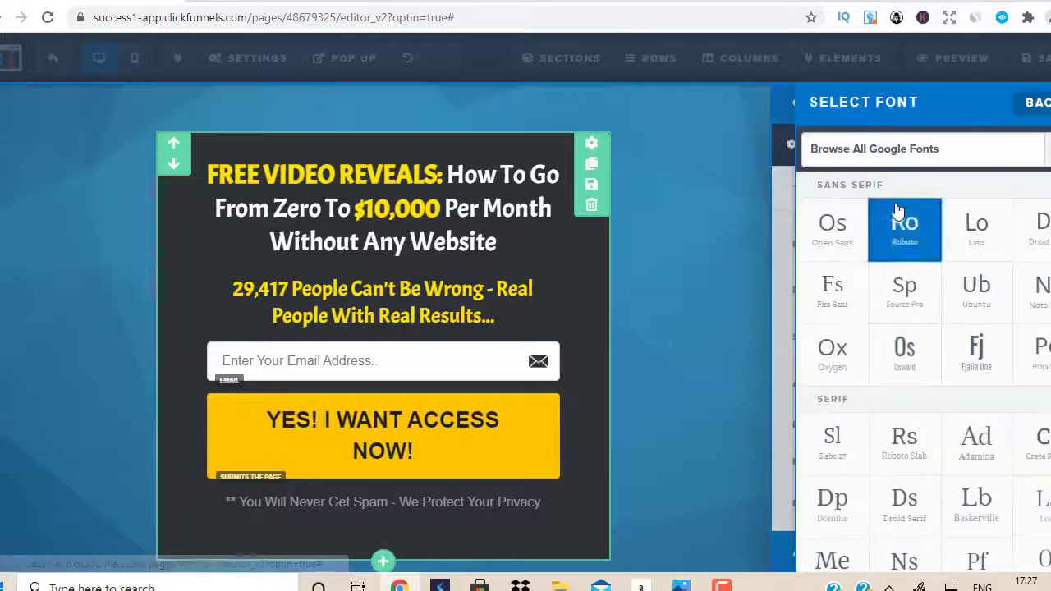
left_click(909, 153)
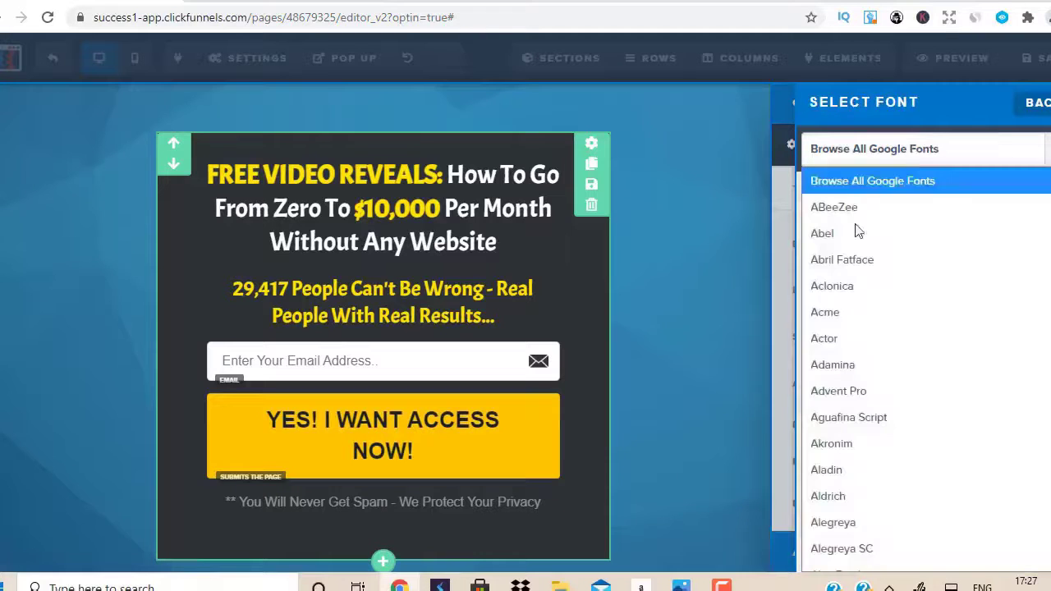
left_click(829, 315)
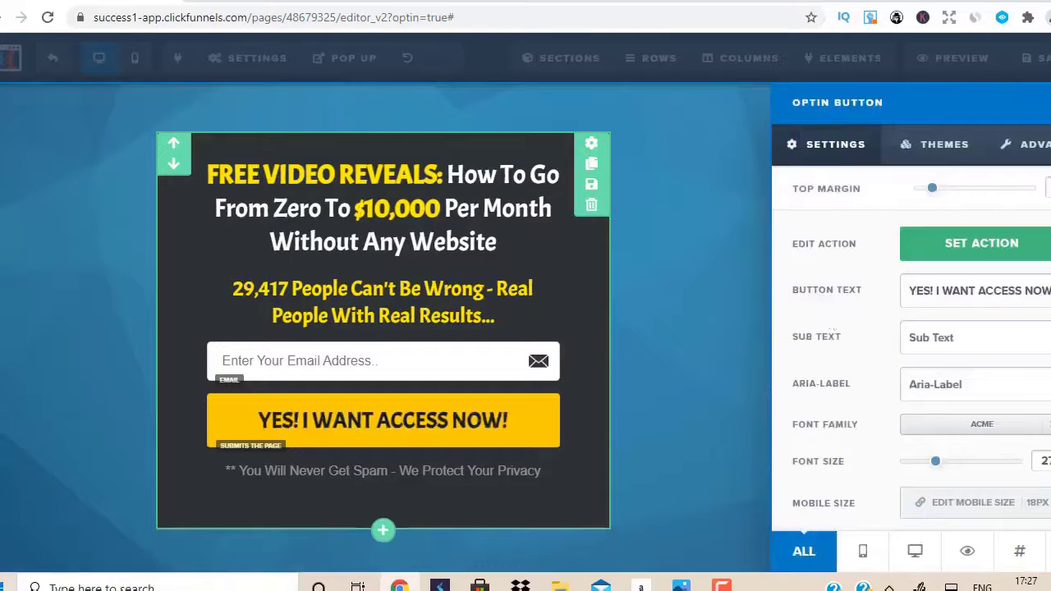
left_click_drag(933, 188, 927, 189)
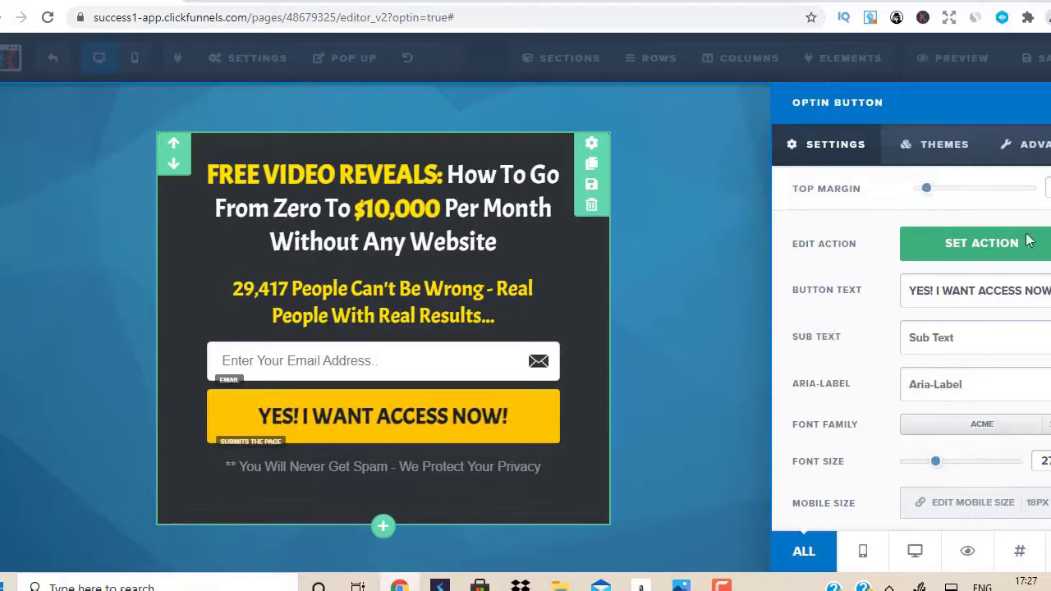
scroll(904, 345, "down", 2)
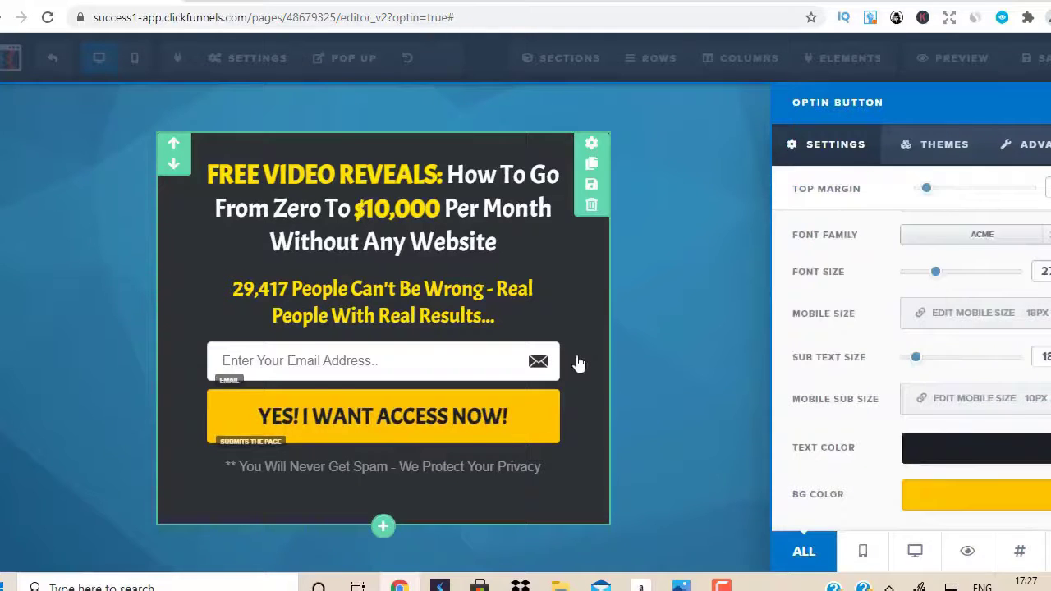
key("Escape")
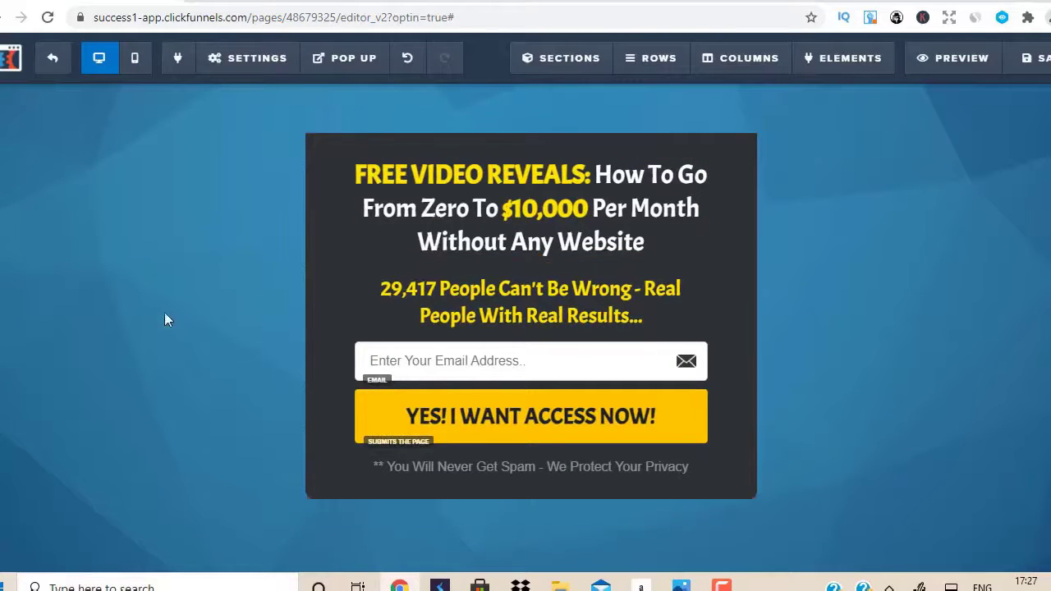
Connect the page's email integration to Aweber with the Integrate Existing List action and the MOBEICR list
mouse_move(262, 69)
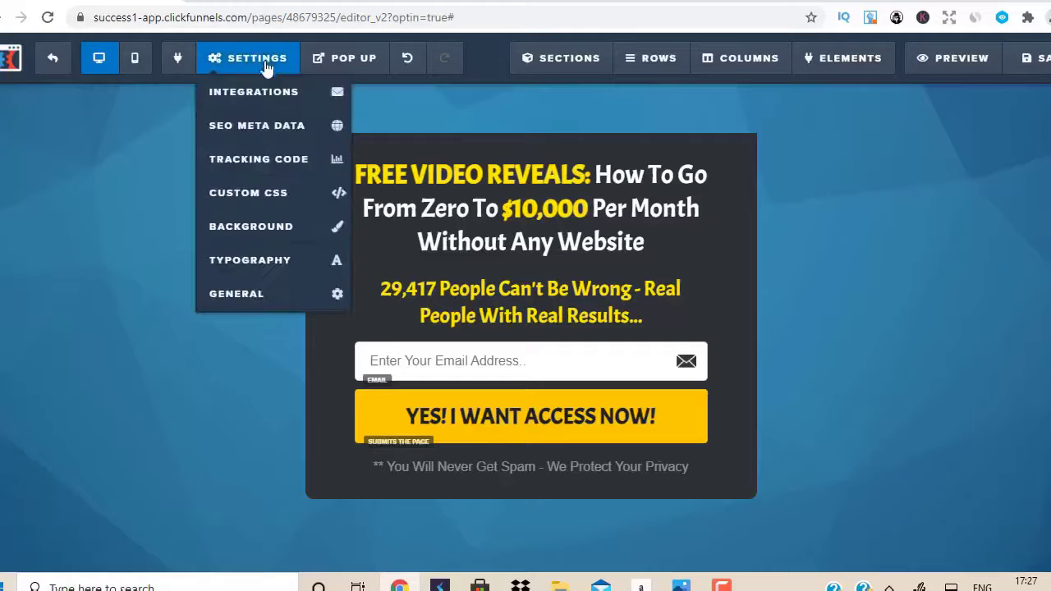
left_click(260, 97)
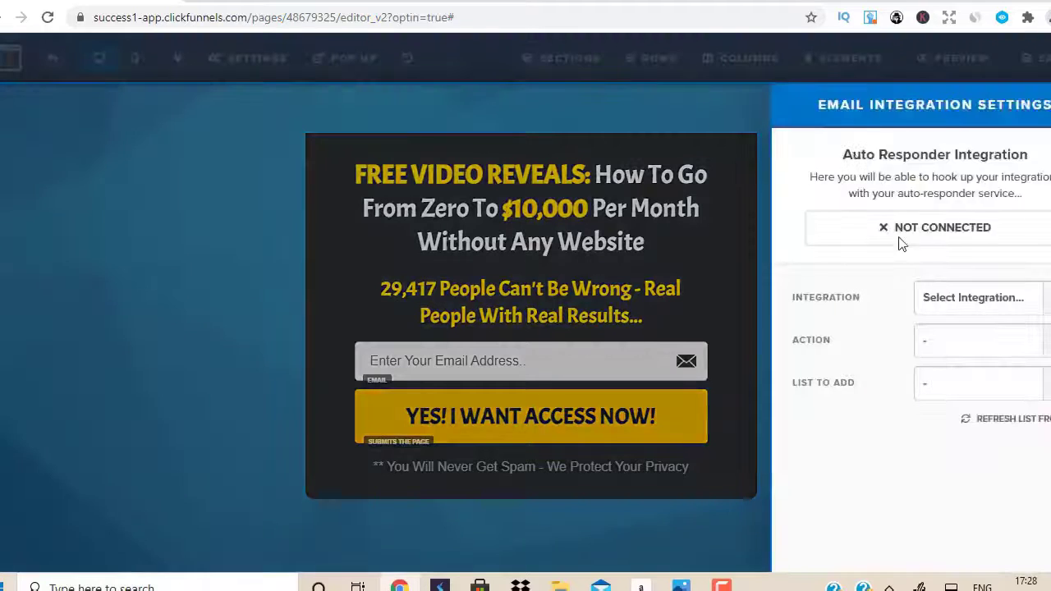
left_click(1002, 300)
left_click(953, 382)
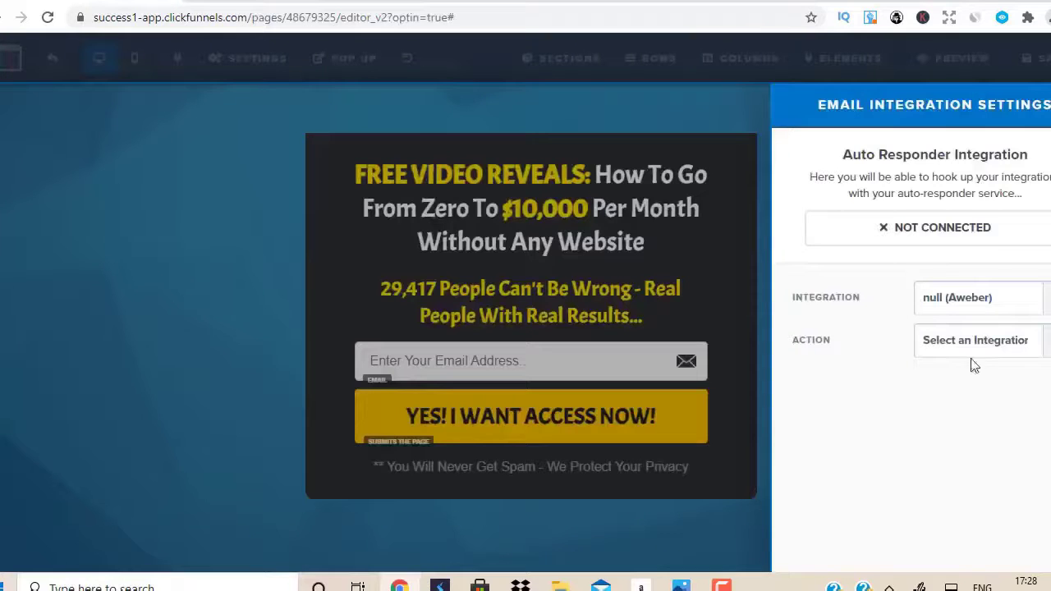
left_click(979, 350)
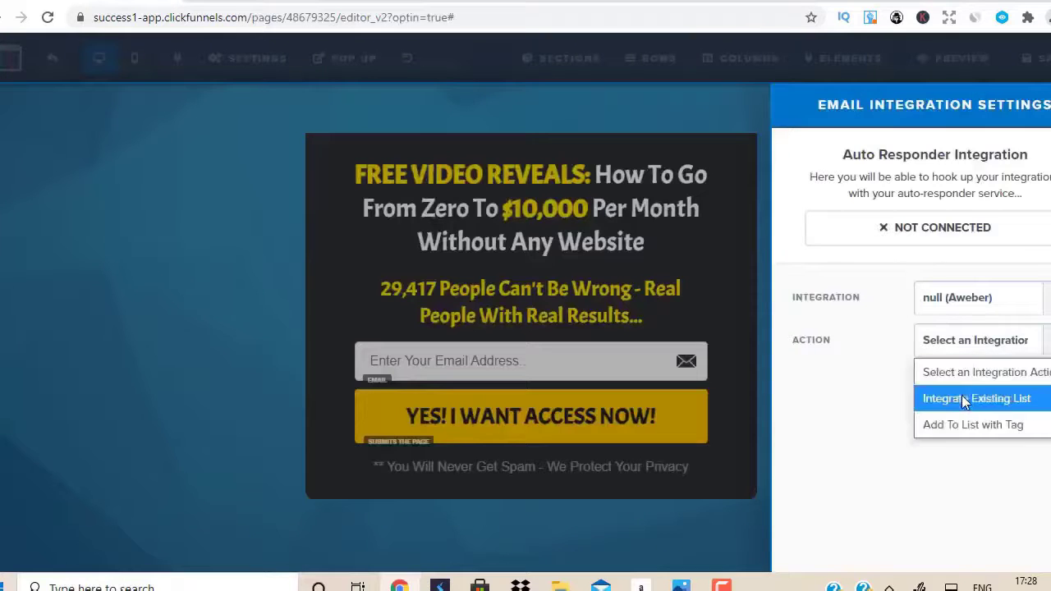
left_click(966, 409)
left_click(995, 388)
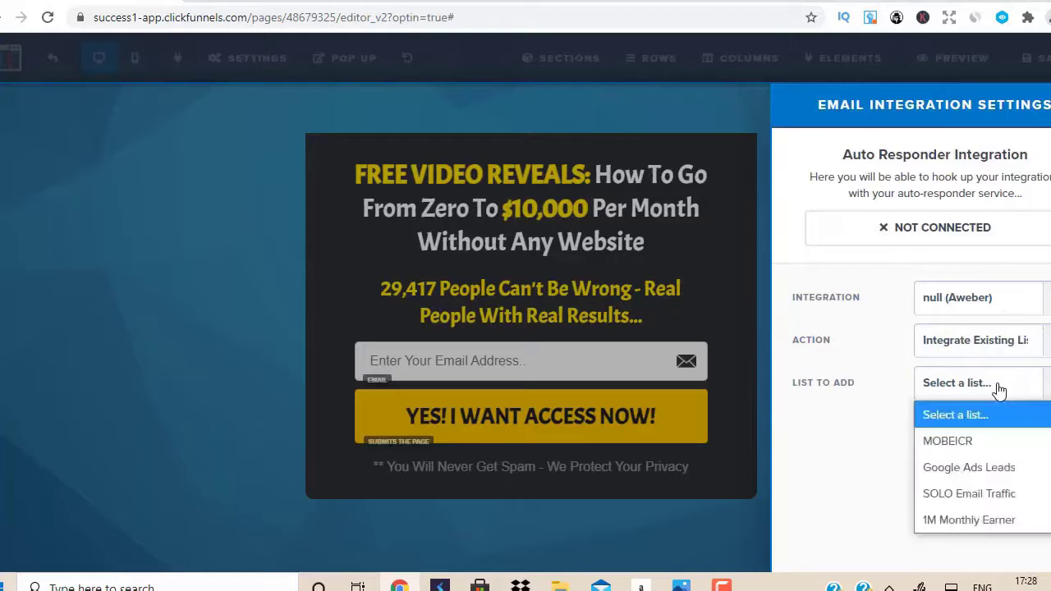
left_click(973, 443)
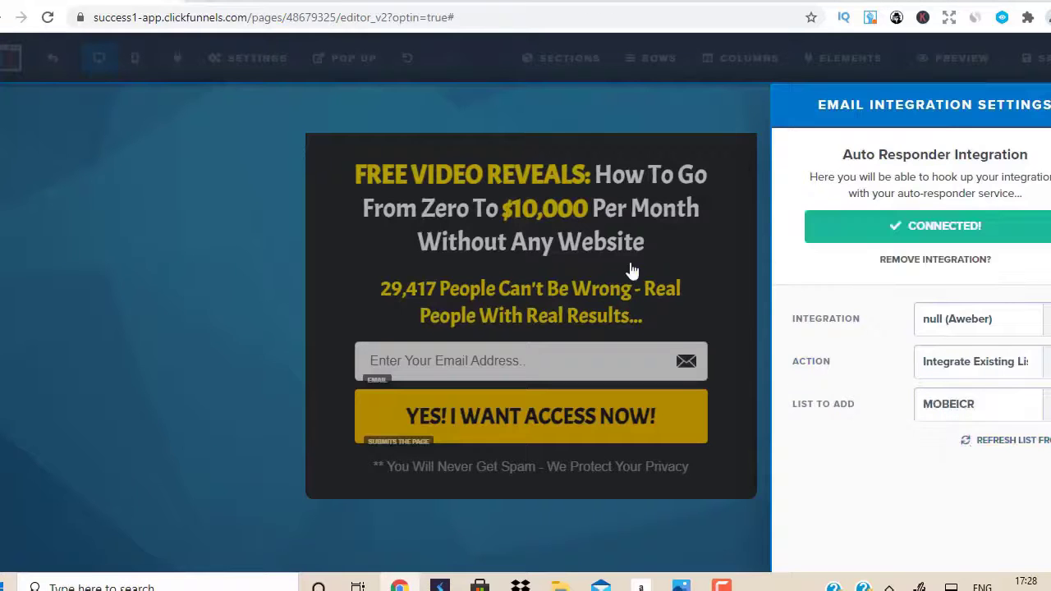
left_click(225, 86)
Set the title in the page's SEO meta data to "LIVE"
left_click(251, 58)
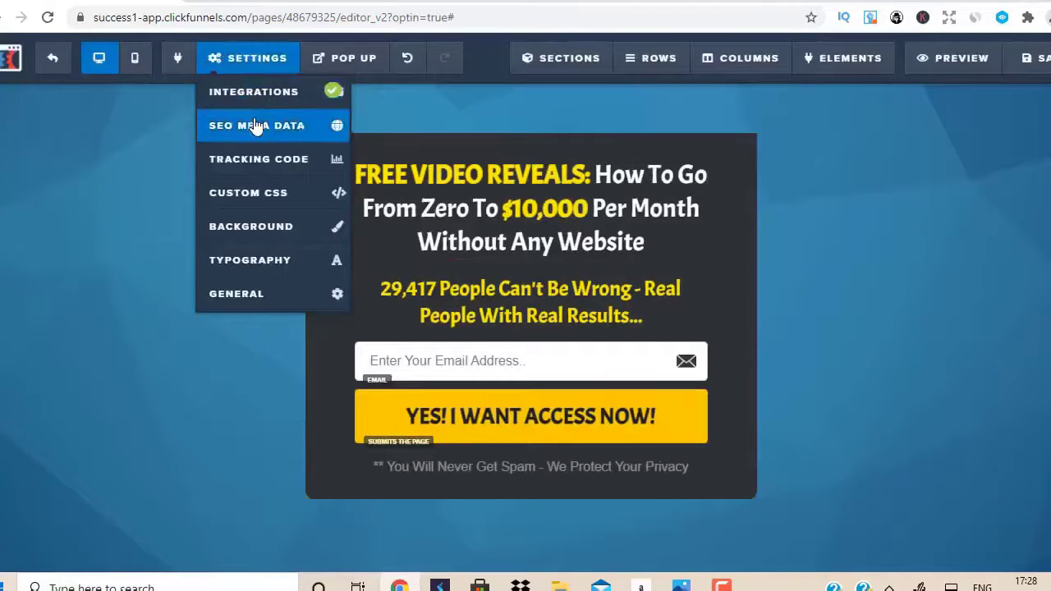
left_click(251, 124)
type("LIVE|")
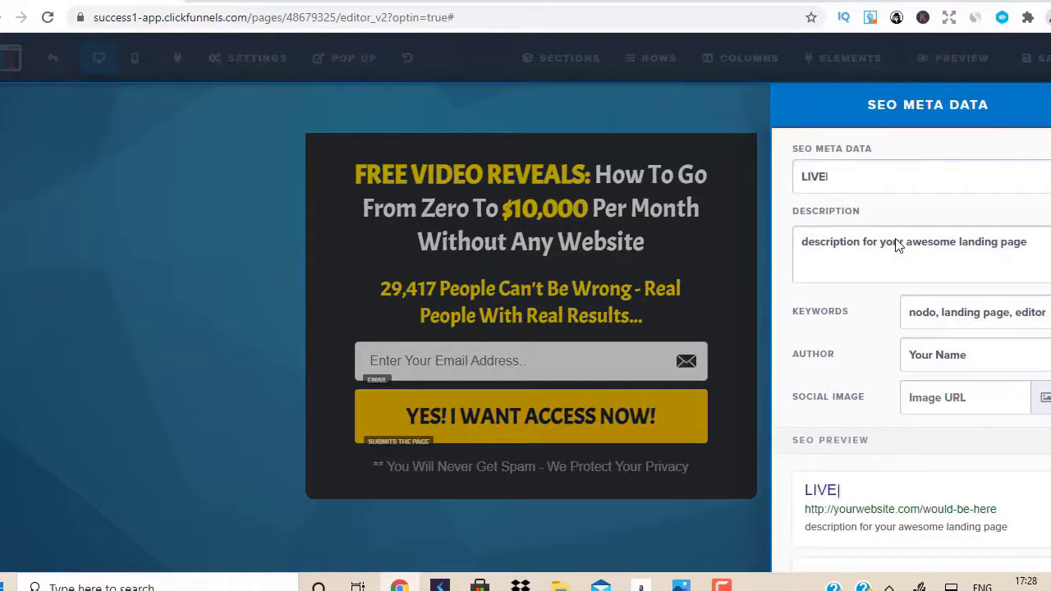
left_click(391, 267)
left_click(284, 57)
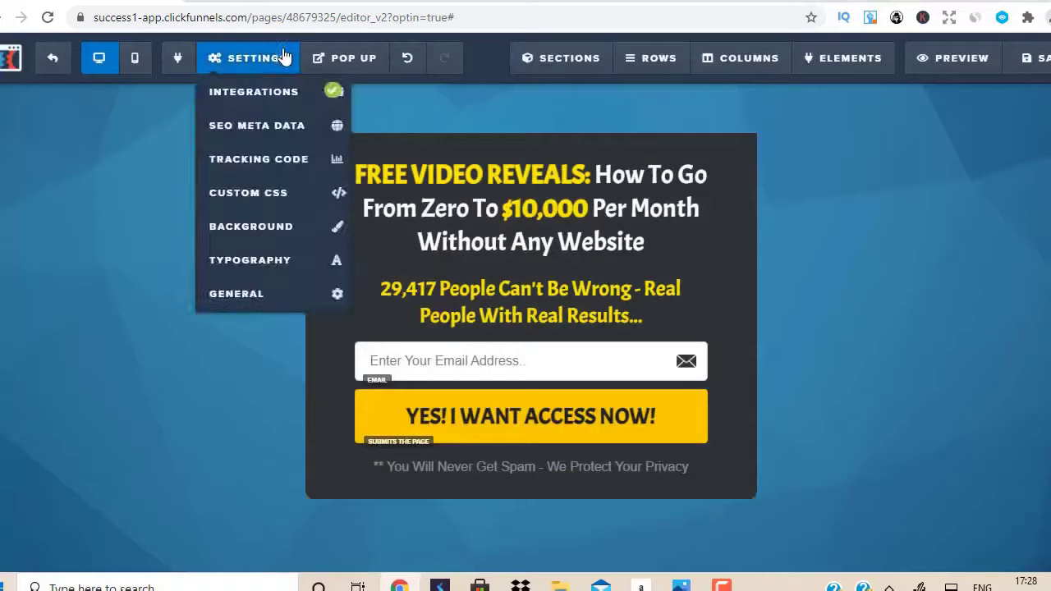
left_click(259, 304)
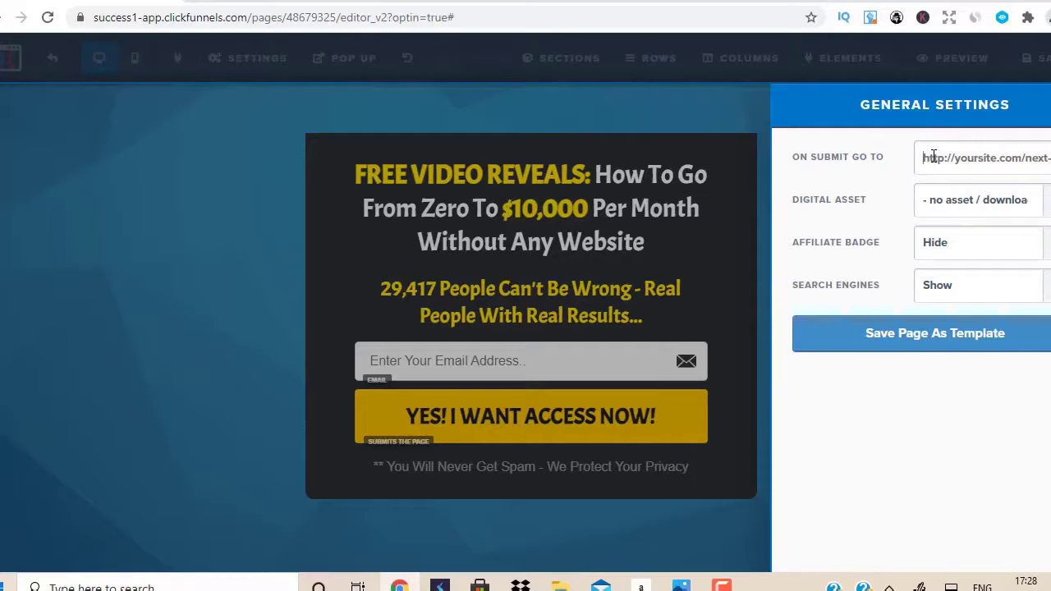
type("http:/")
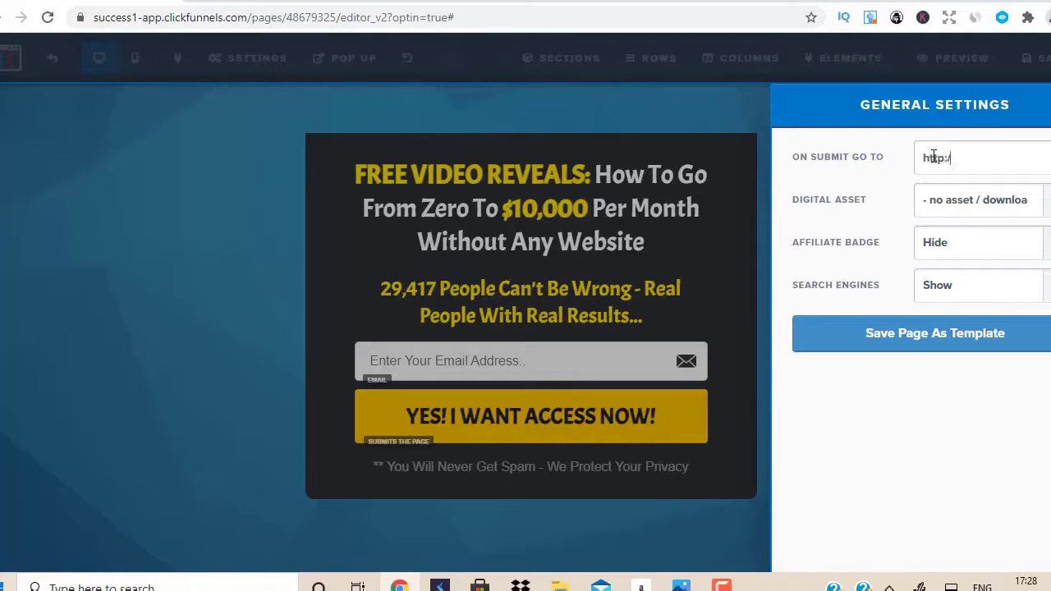
type("/yourafflink.com")
left_click(699, 312)
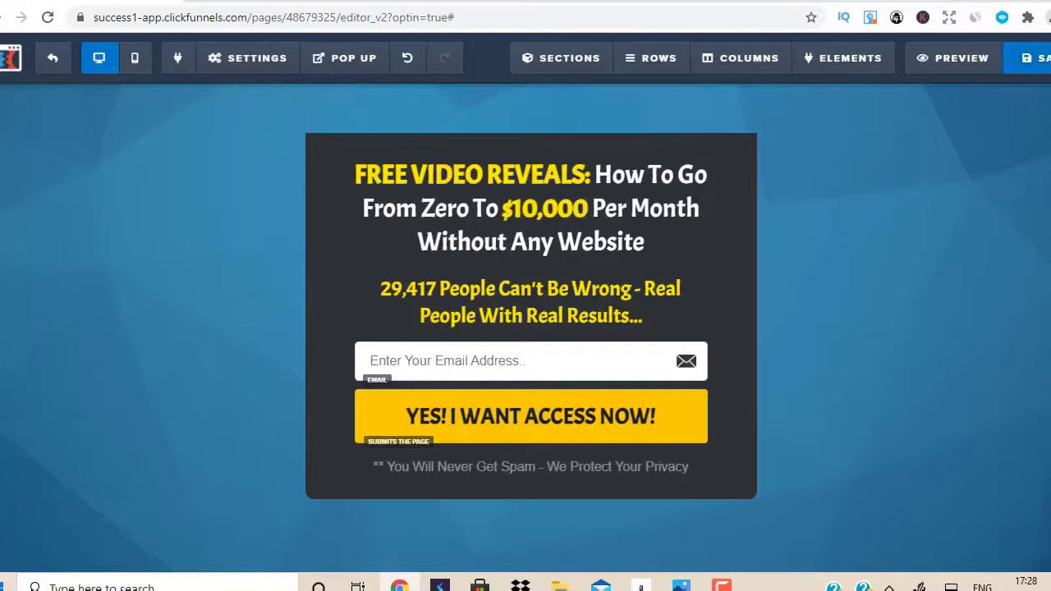
key("ctrl+s")
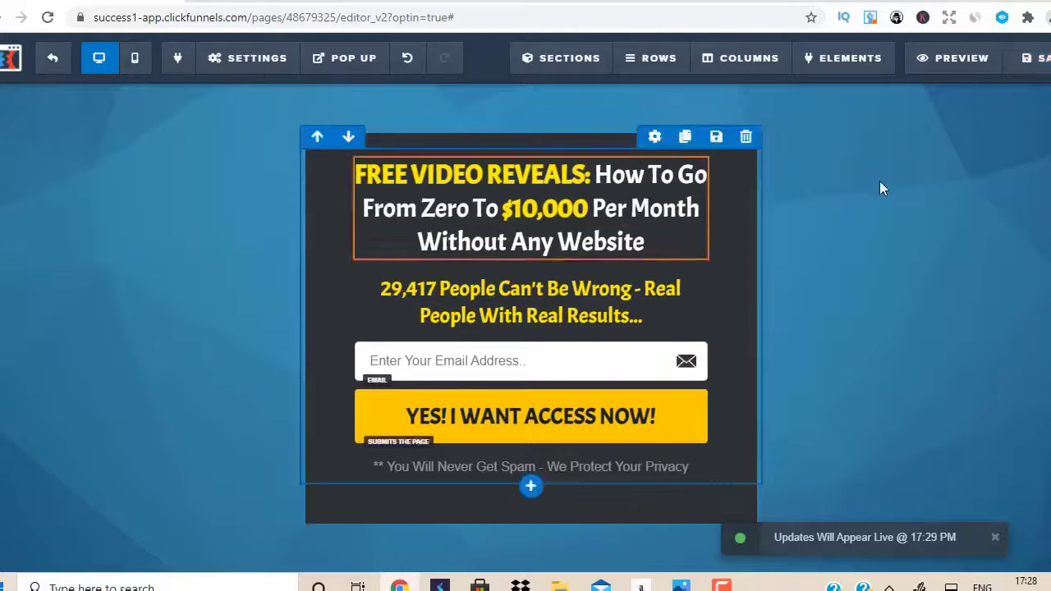
Try the light pink gradient from the background collection as the page's background image
mouse_move(276, 61)
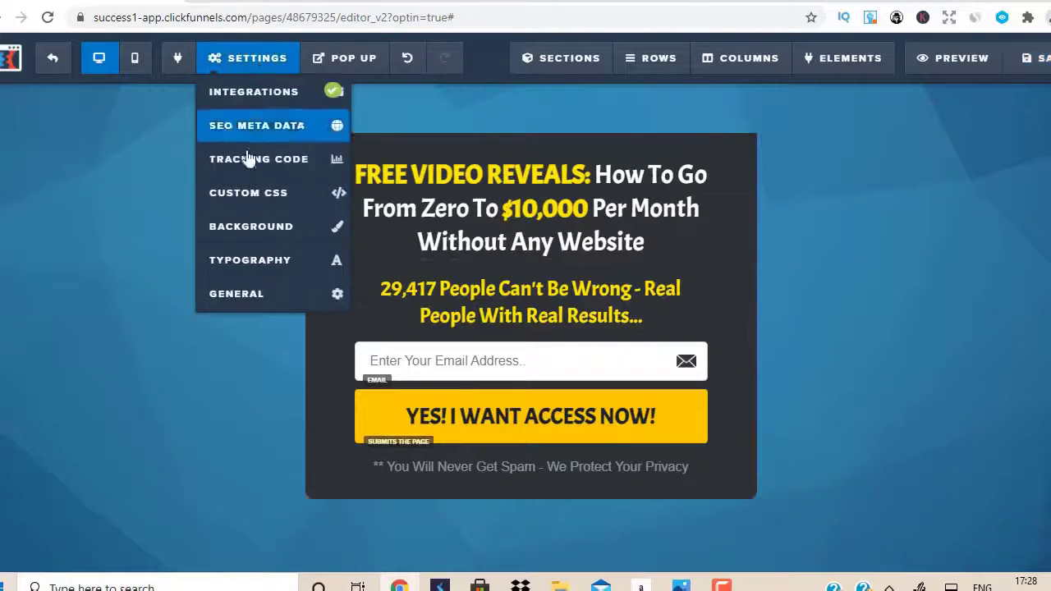
left_click(261, 226)
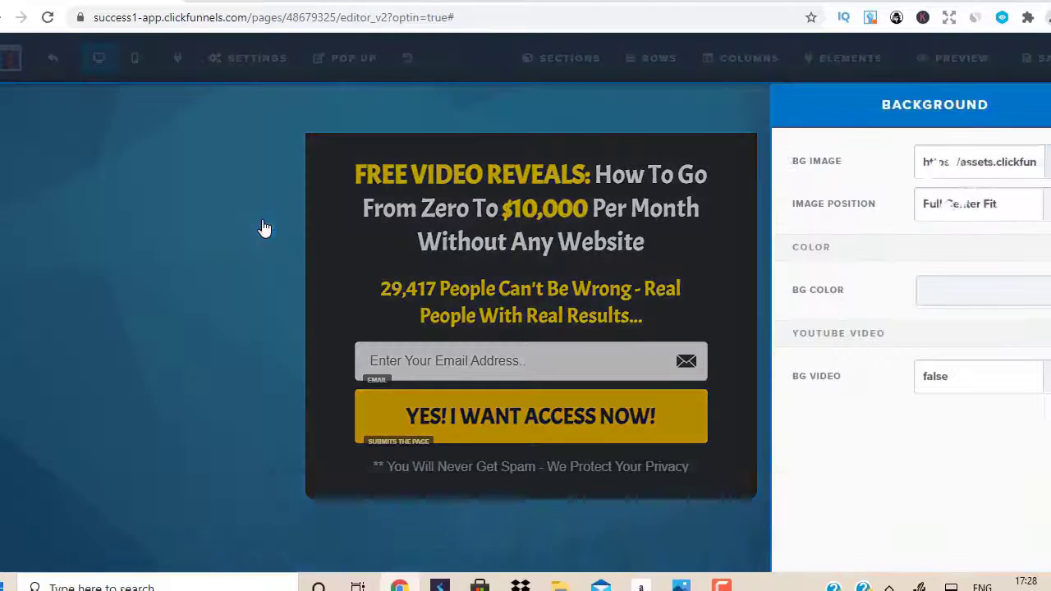
left_click(1000, 162)
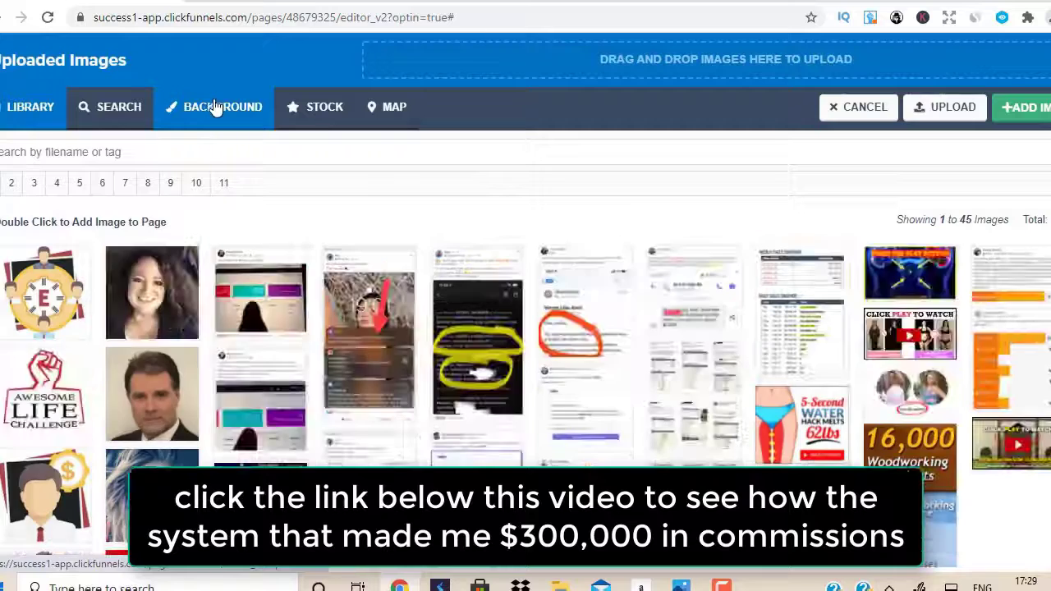
left_click(215, 106)
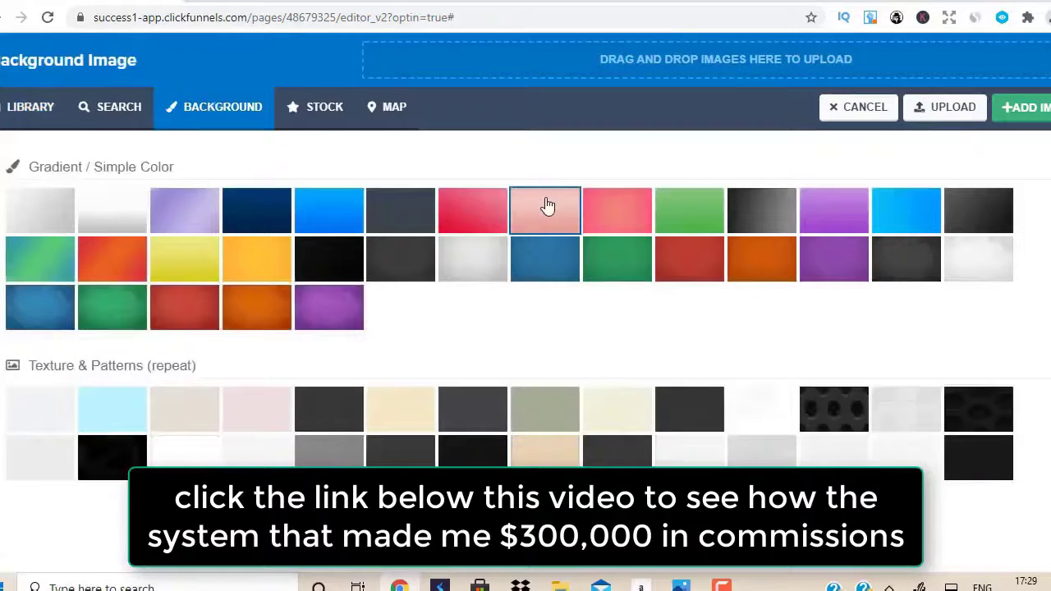
left_click(546, 209)
left_click(134, 265)
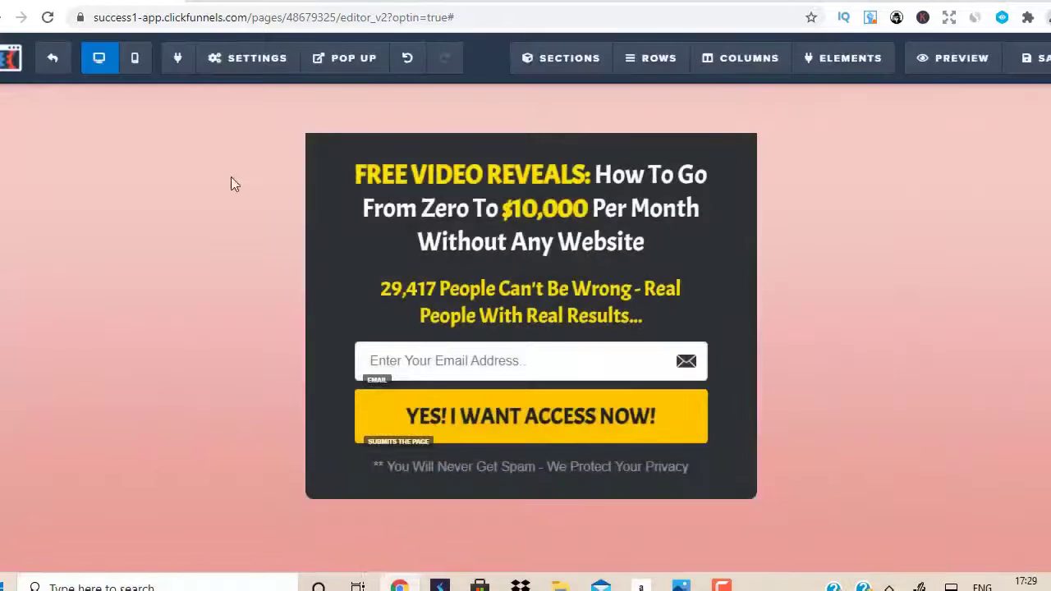
Try the green polygon design from the simple color backgrounds as the page's background image
mouse_move(246, 58)
left_click(262, 230)
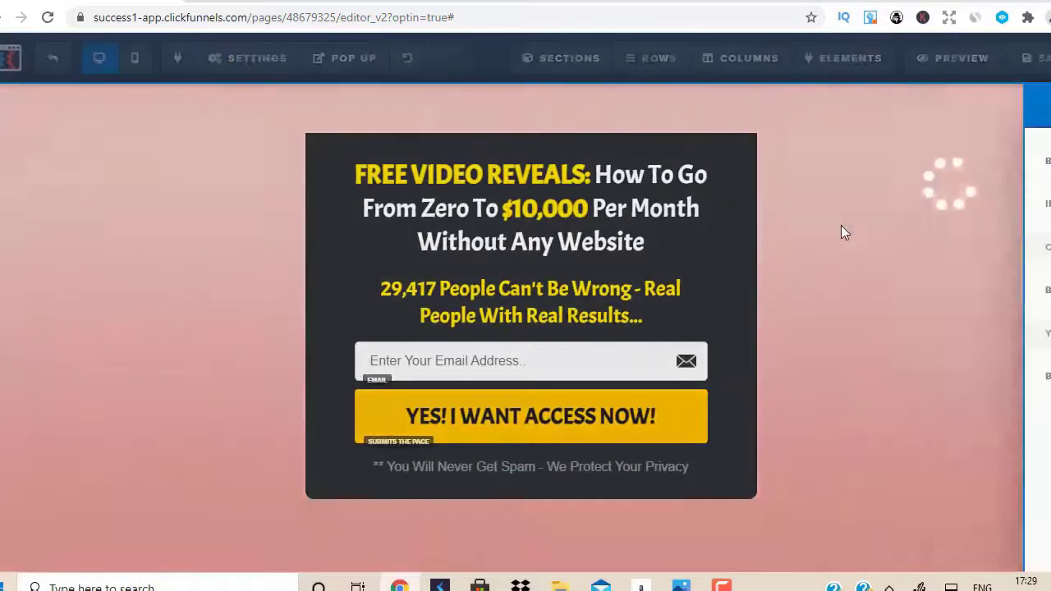
left_click(977, 161)
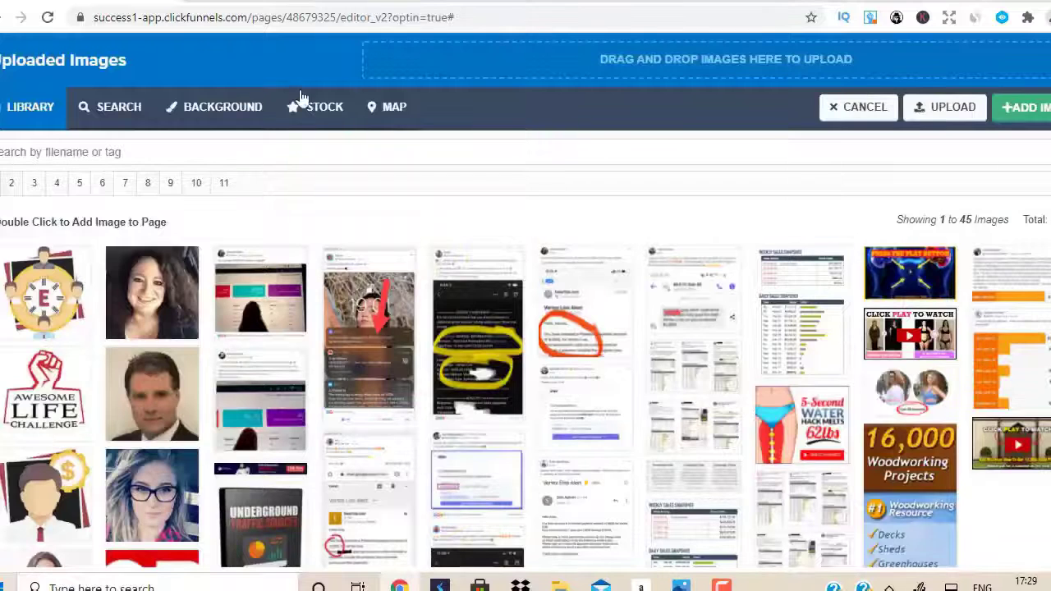
left_click(192, 130)
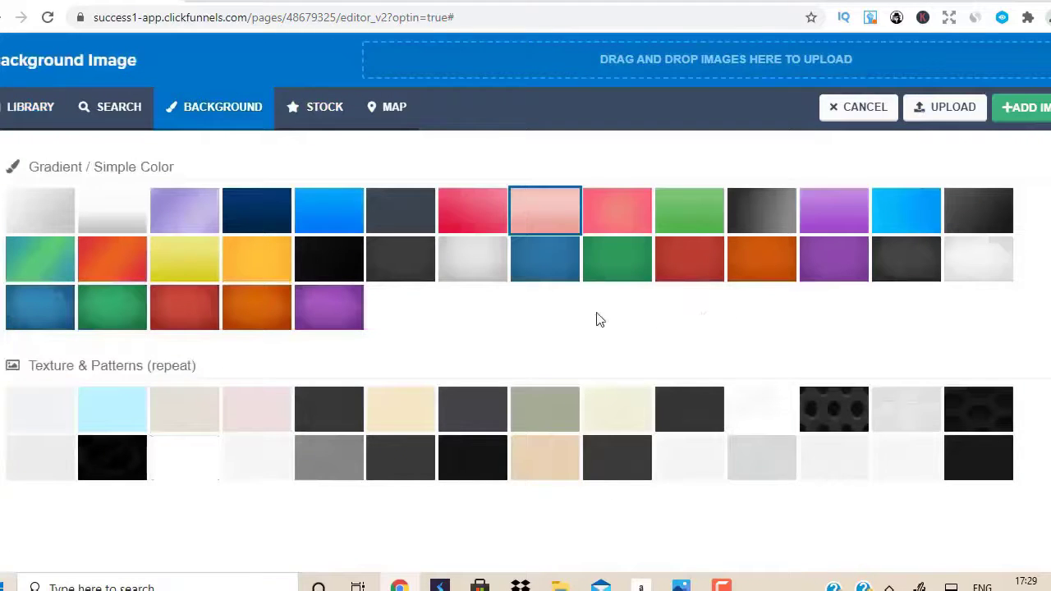
left_click(111, 317)
left_click(79, 313)
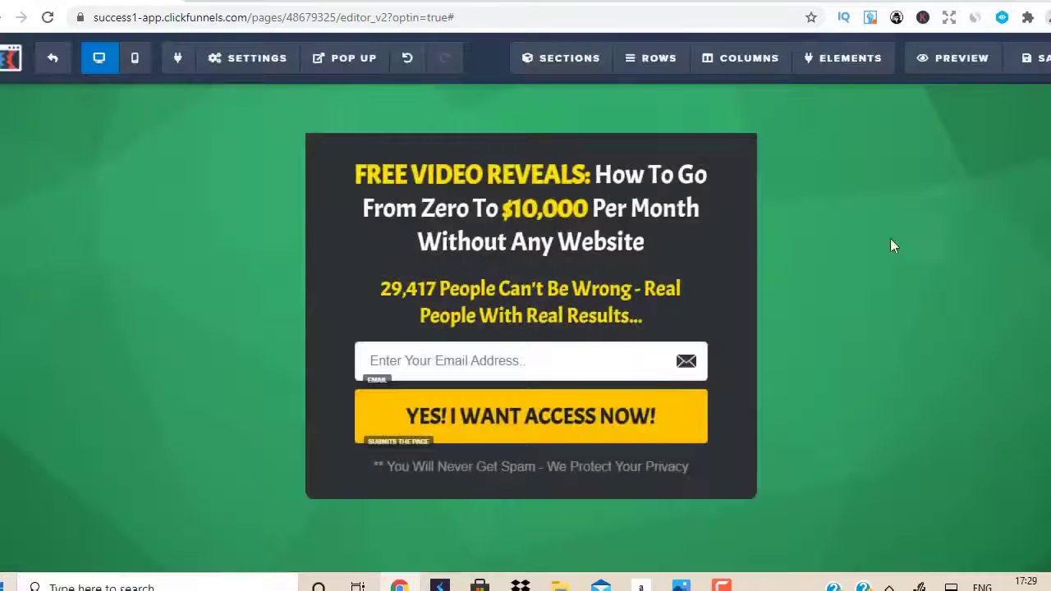
Replace the page background with the coastal city and ocean photo from page 9 of the uploaded images
left_click(294, 57)
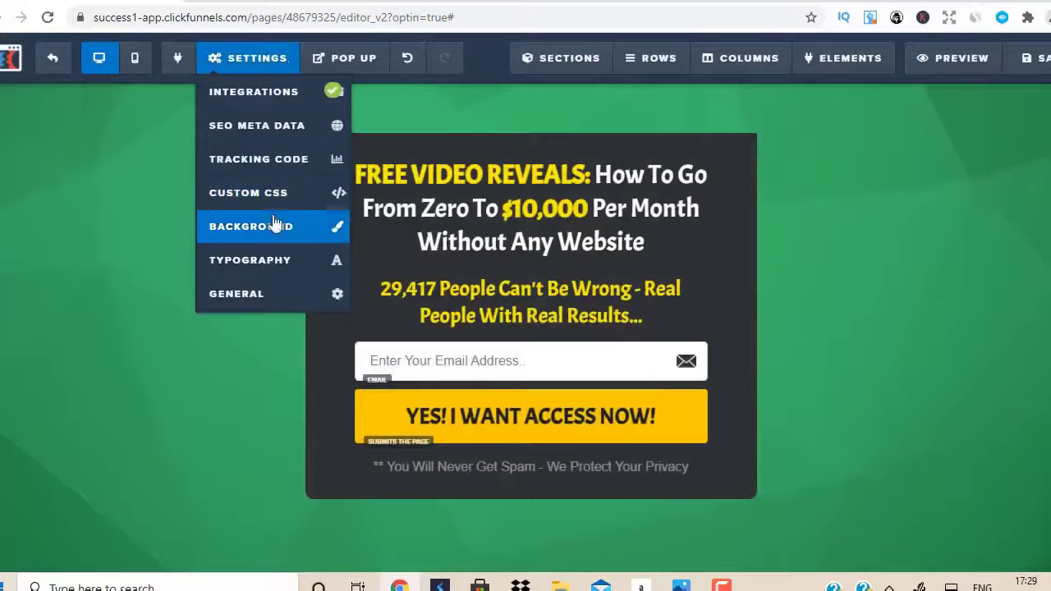
left_click(281, 230)
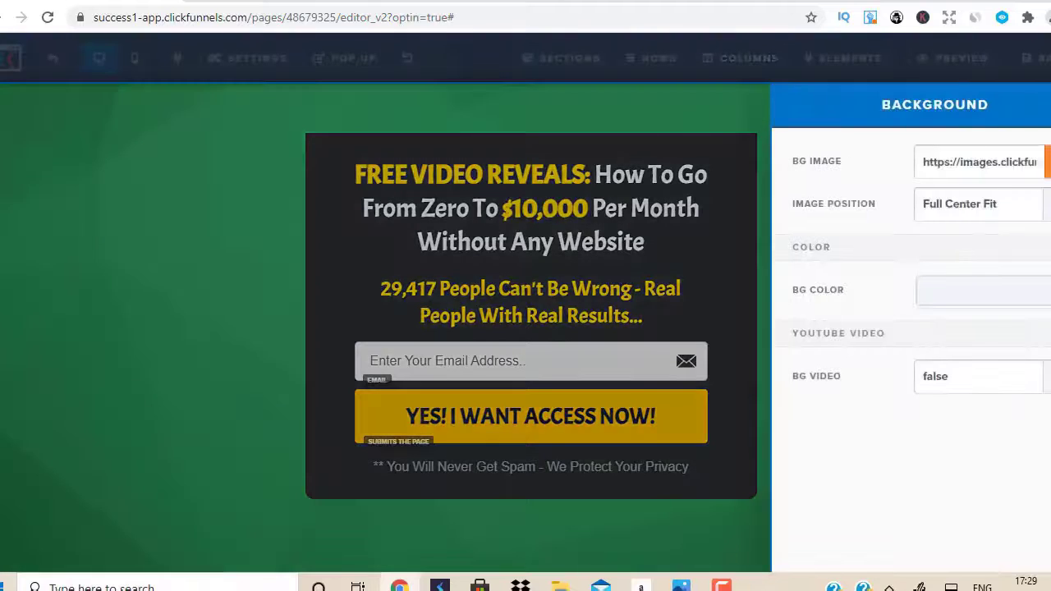
left_click(985, 161)
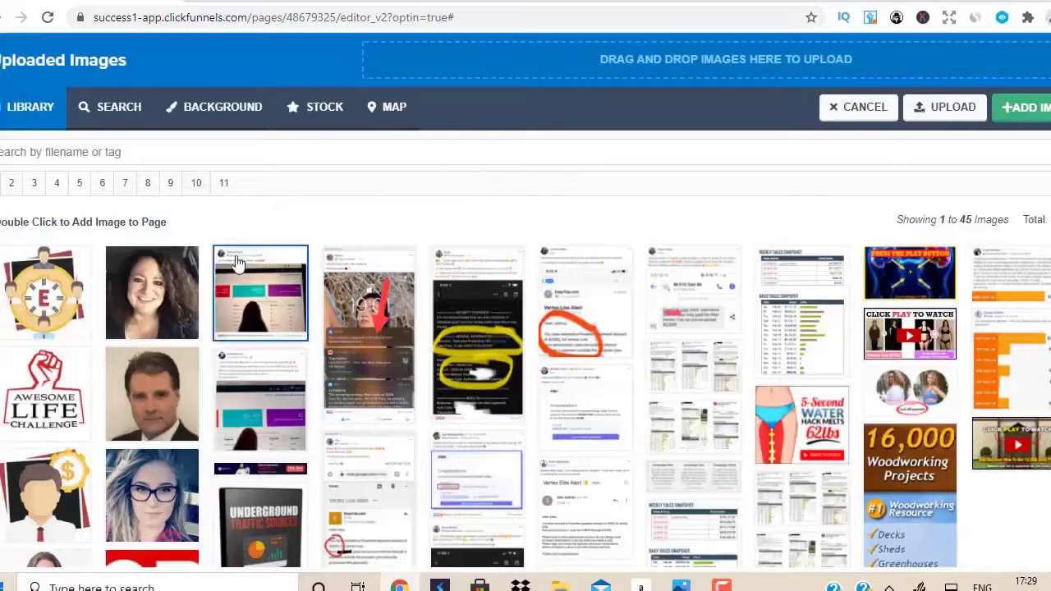
left_click(170, 183)
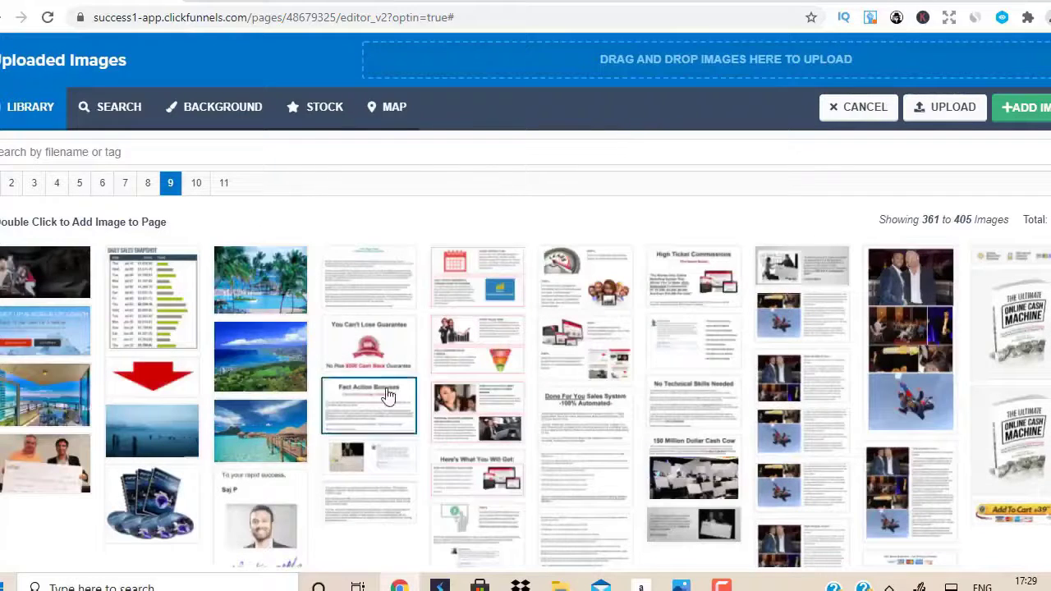
left_click(254, 361)
double_click(254, 361)
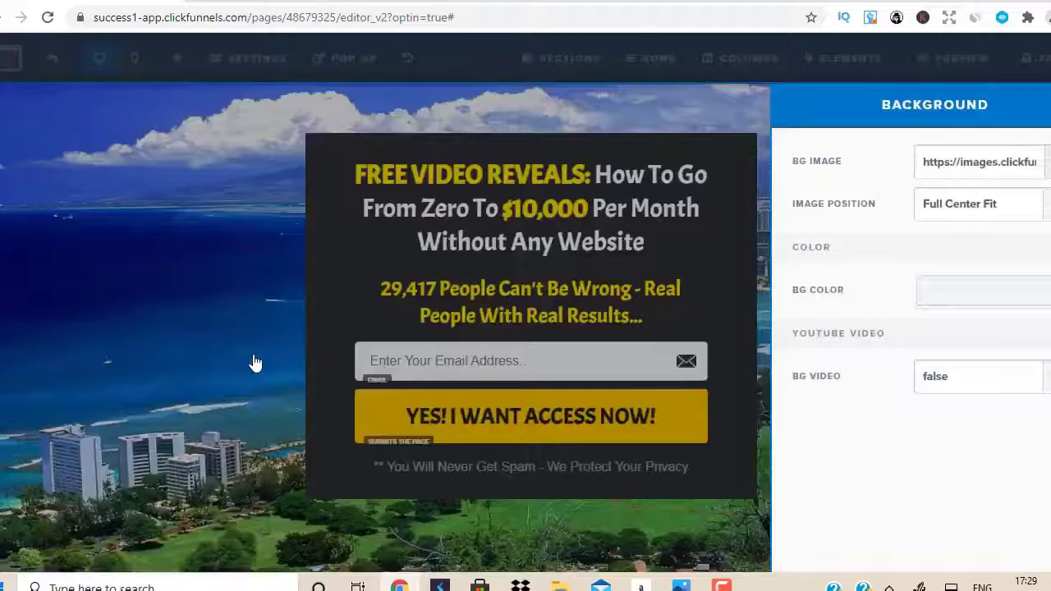
left_click(73, 326)
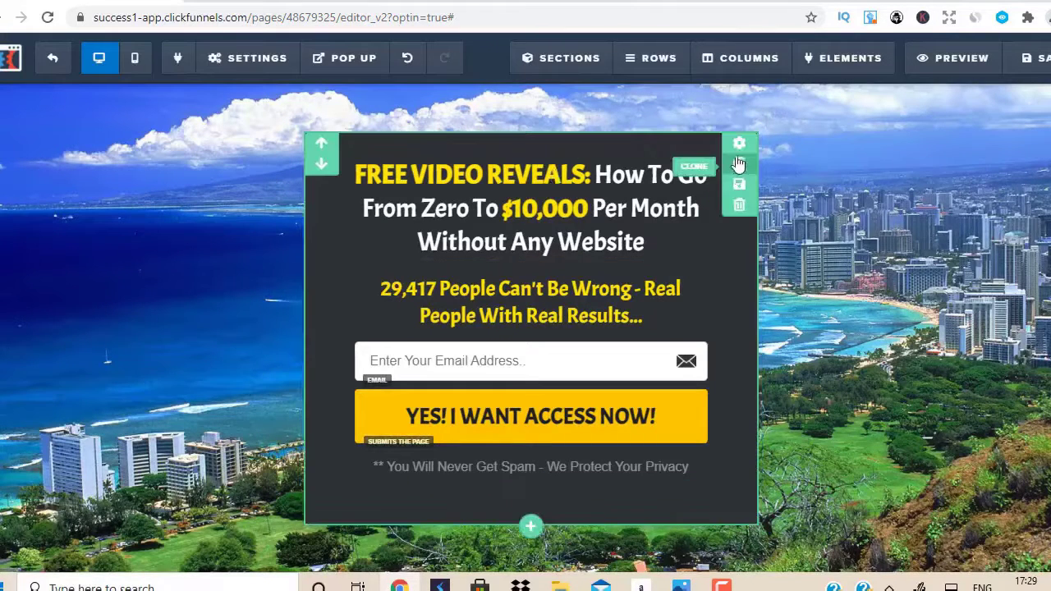
Give the optin area section a full solid border, 5px in size and white #ffffff
left_click(739, 146)
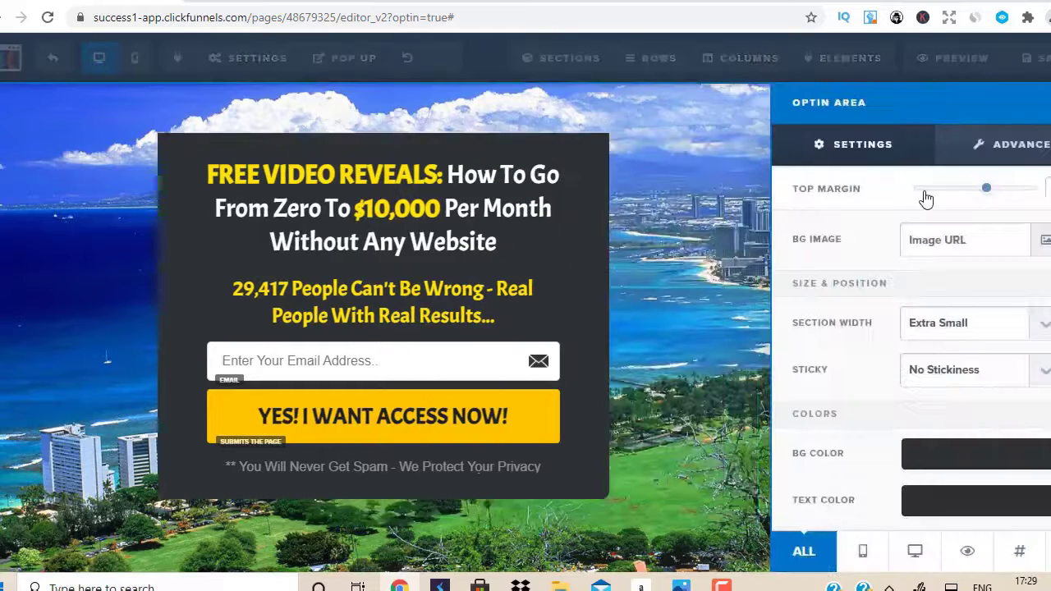
left_click(1000, 160)
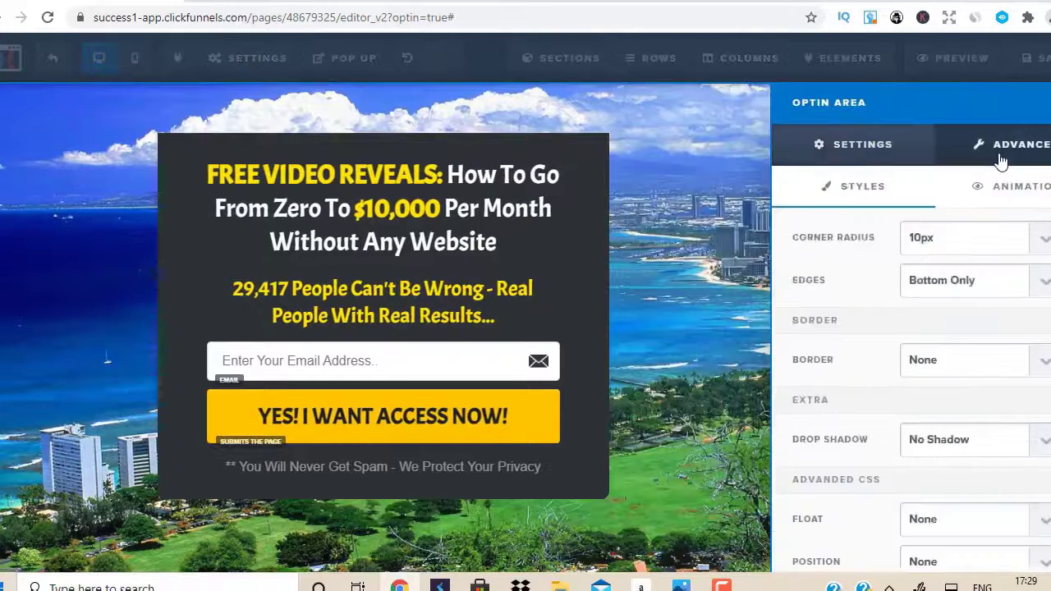
left_click(967, 368)
left_click(937, 414)
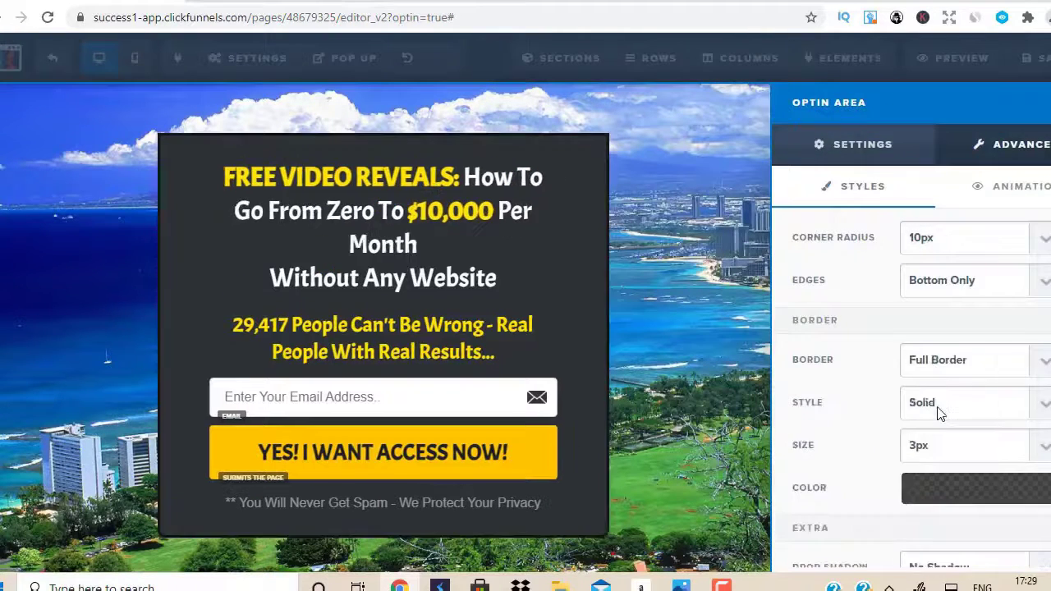
left_click(937, 458)
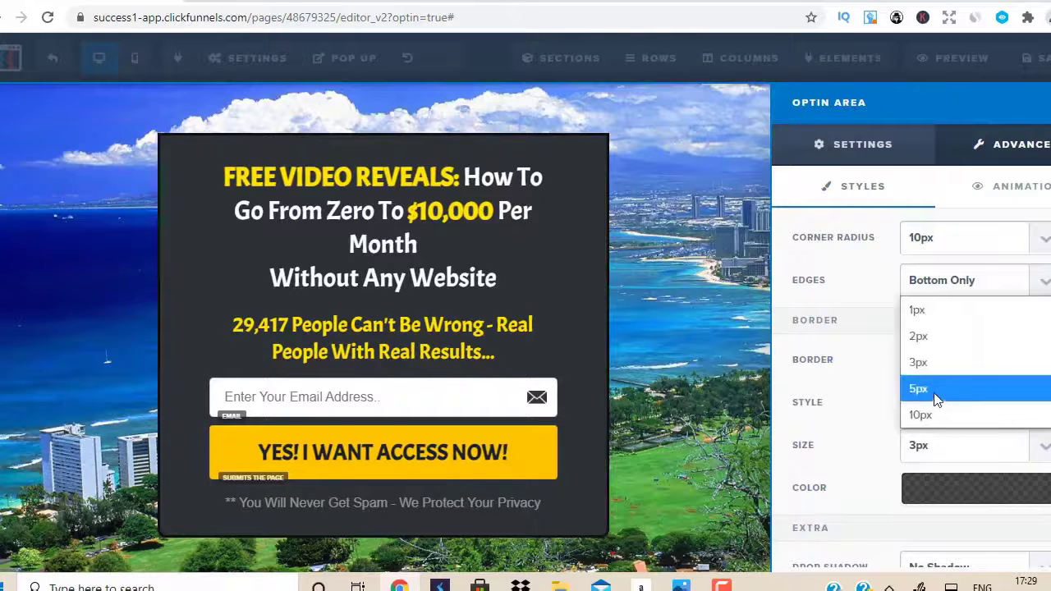
left_click(938, 403)
left_click(950, 488)
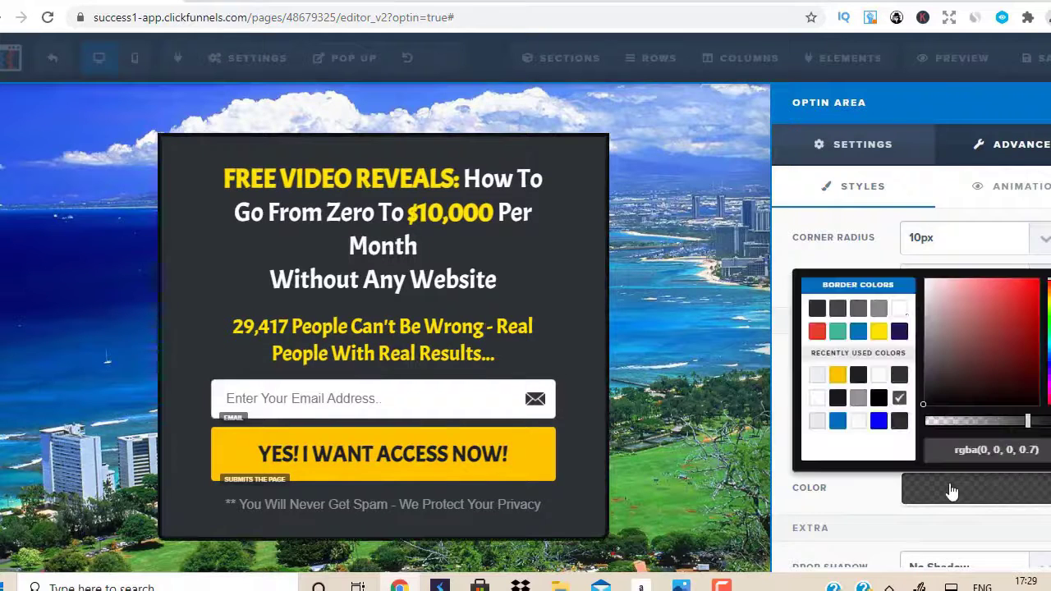
left_click(901, 312)
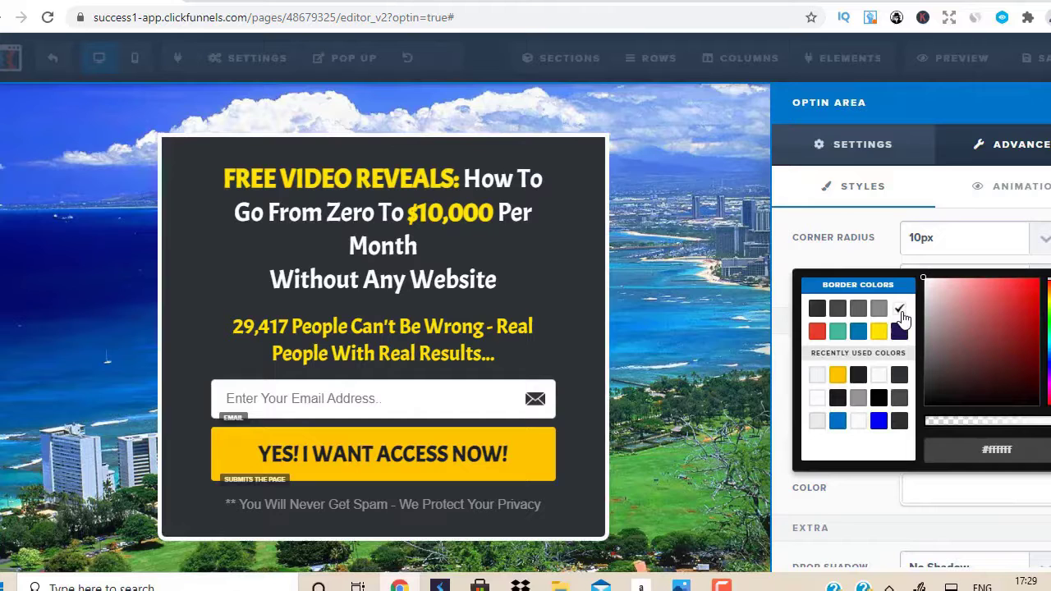
left_click(430, 277)
Reduce the main headline's font size to about 28px so its text wraps onto three lines
left_click(635, 155)
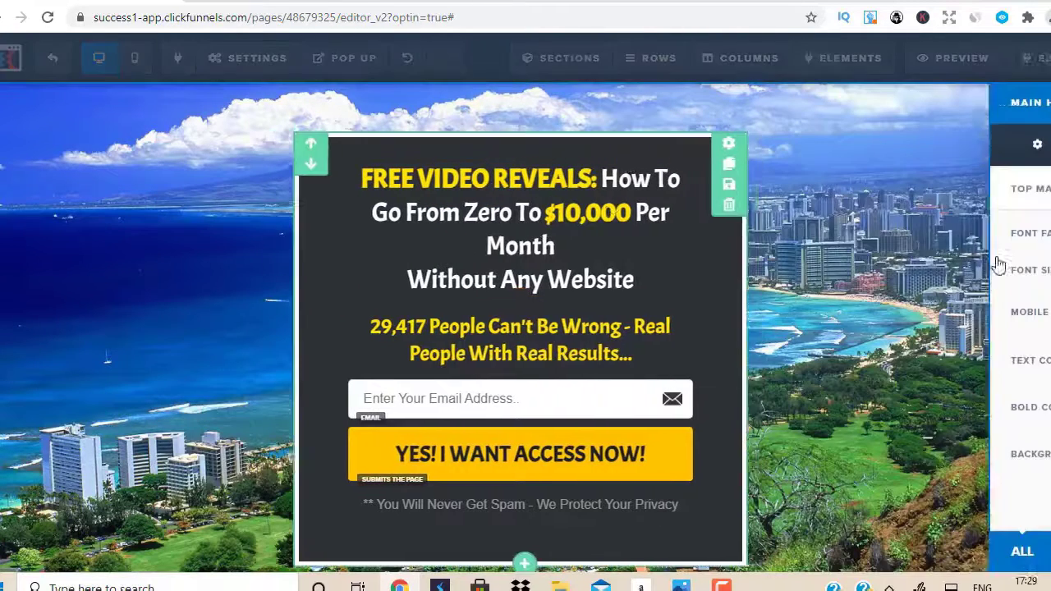
left_click_drag(946, 279, 940, 280)
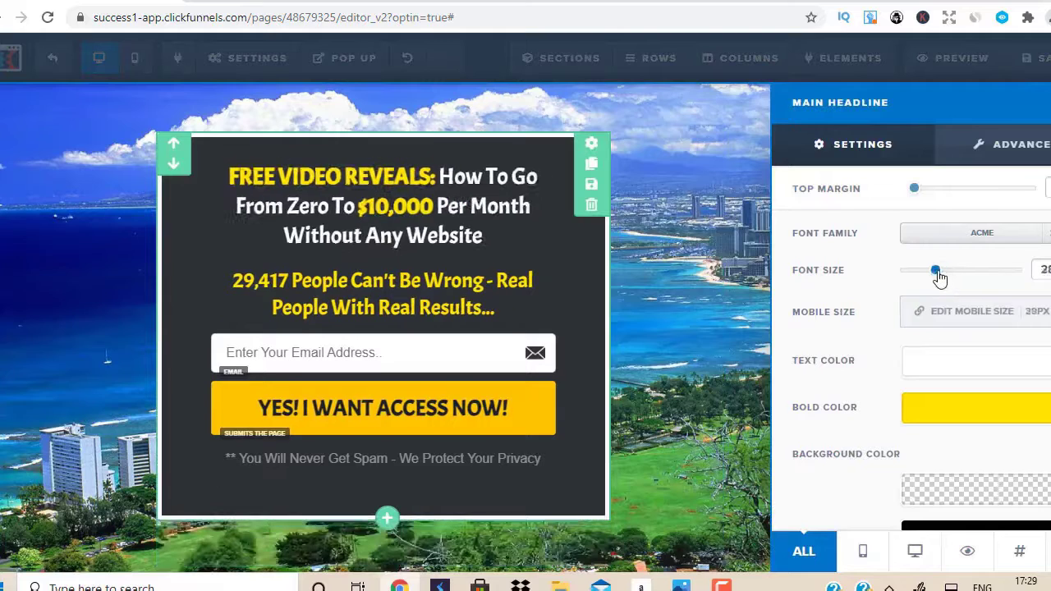
left_click(481, 241)
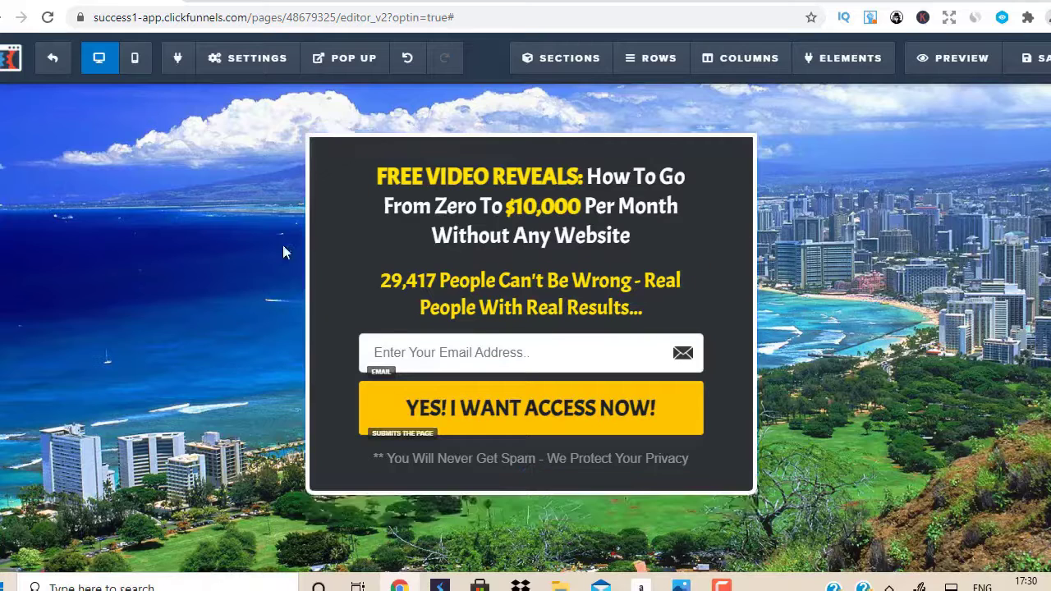
Save the optin page and exit the editor to the funnel step overview
left_click(1047, 70)
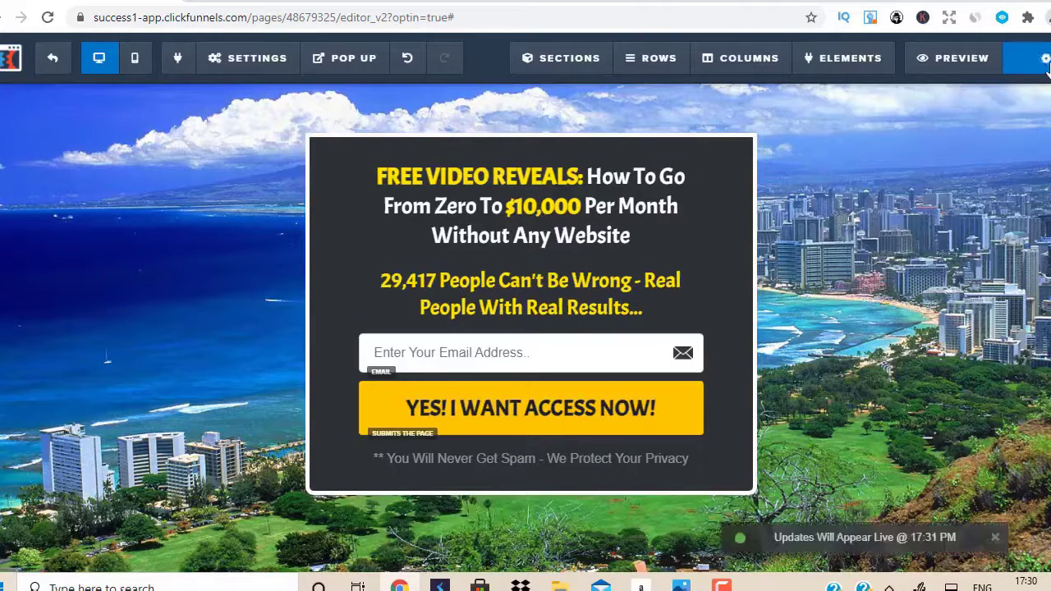
left_click(54, 60)
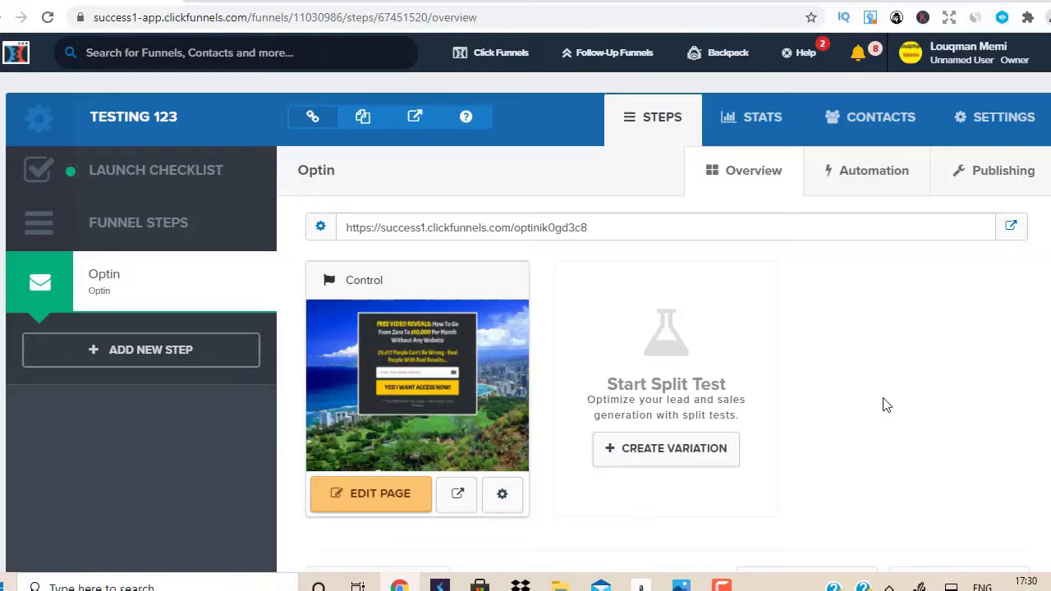
Start a split test variation for the Optin step, choosing to create it from a template
left_click(650, 455)
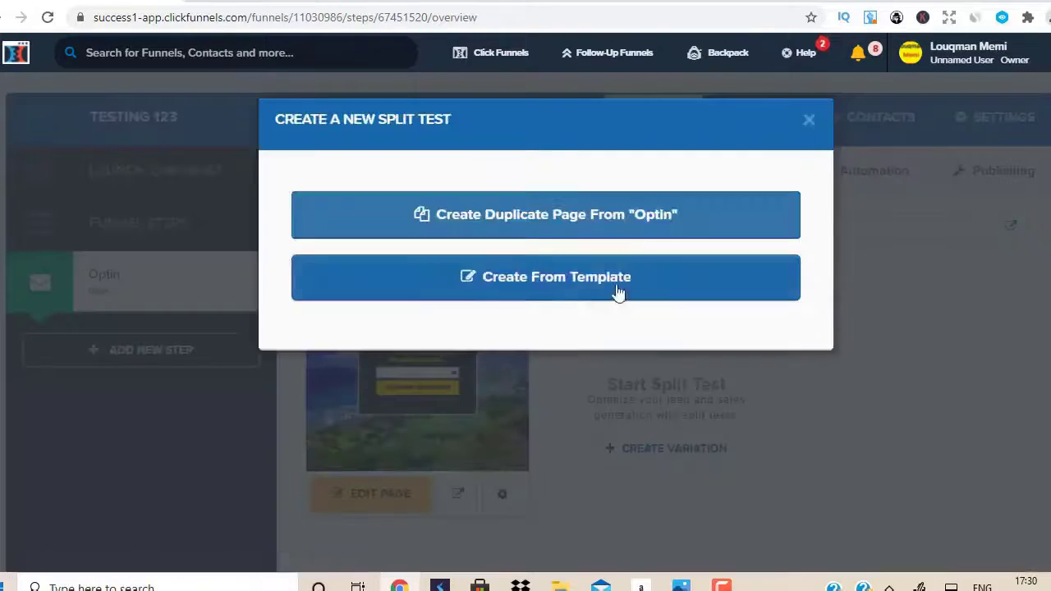
left_click(554, 279)
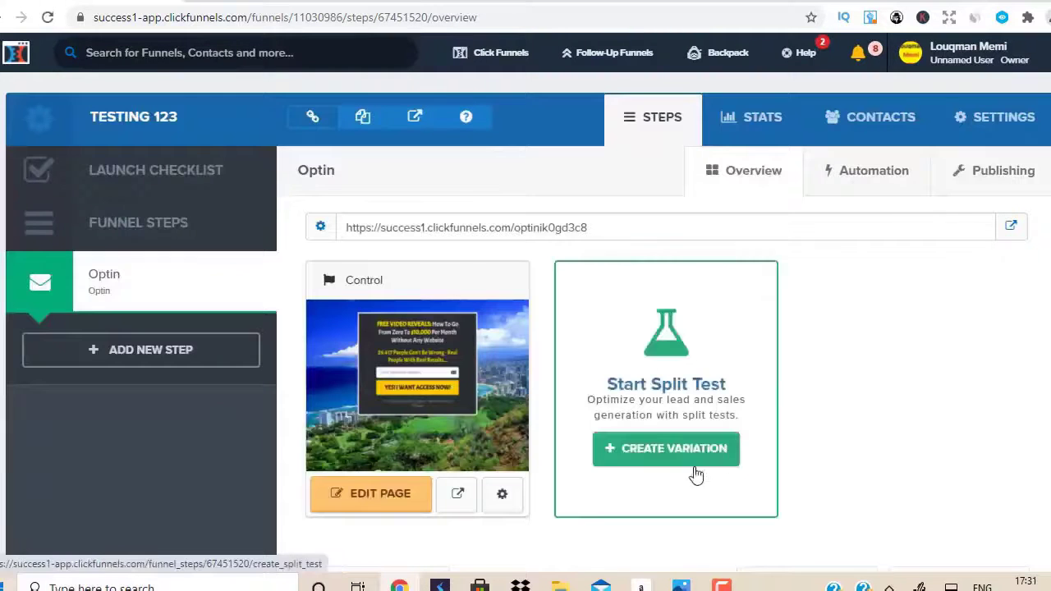
left_click(695, 460)
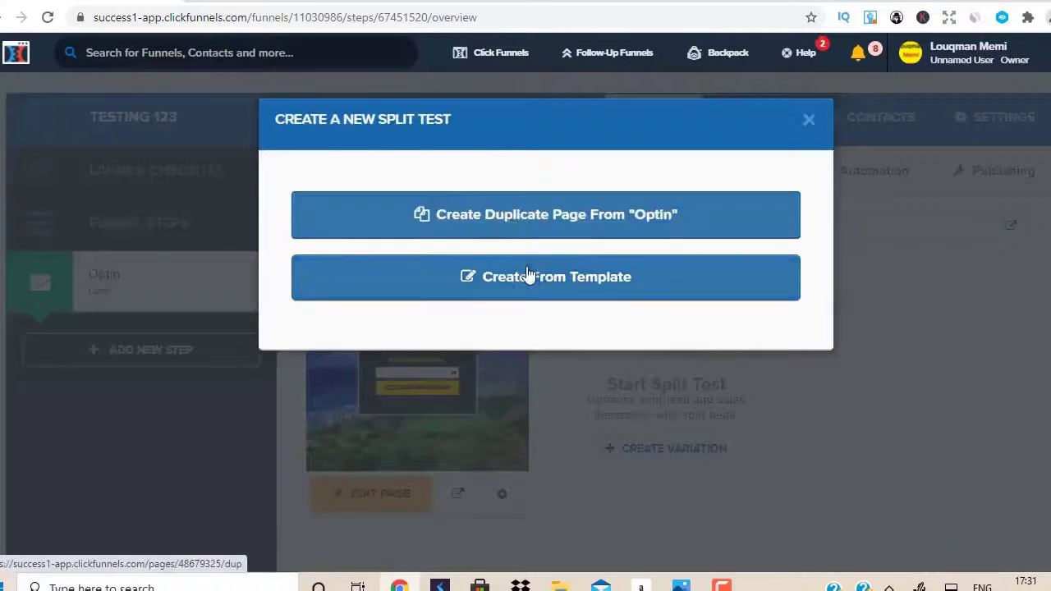
left_click(533, 281)
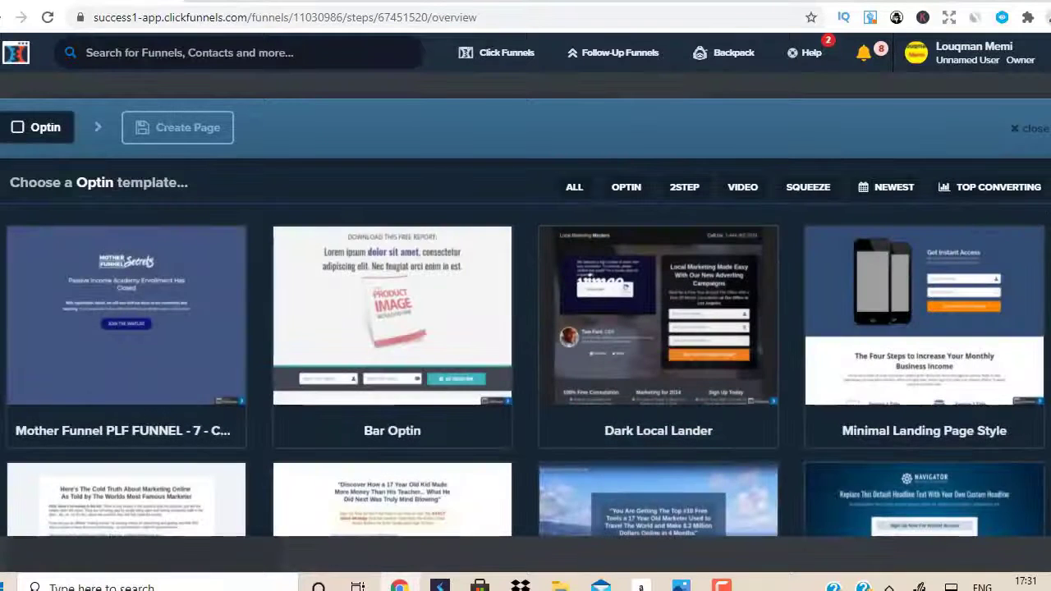
Create the variation page from the red WARNING! "Mother Funnel Vintage Squeeze - 5" template, keeping the page name Optin
scroll(1004, 526, "down", 8)
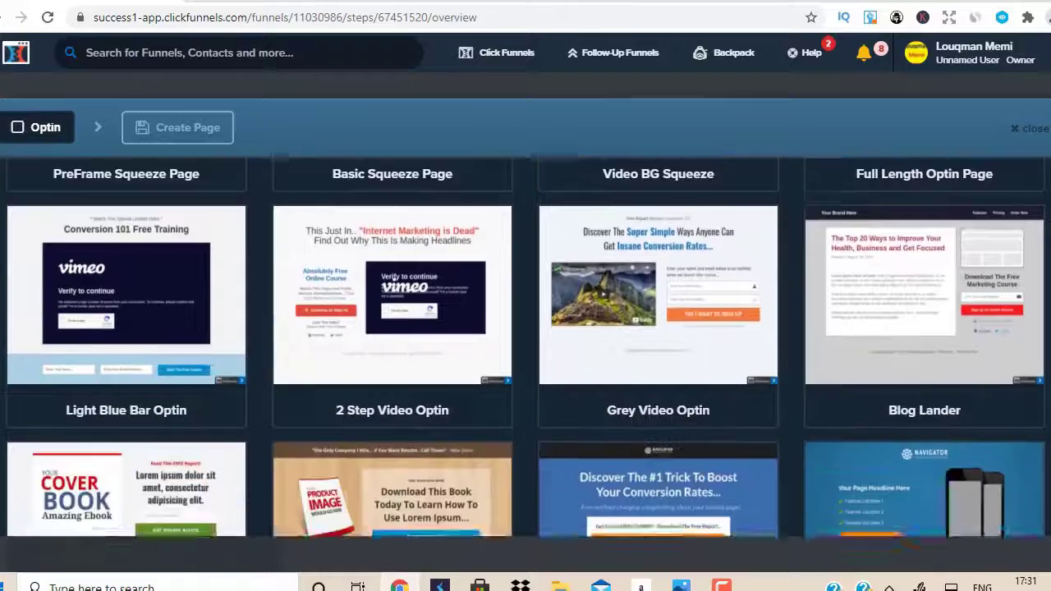
scroll(1003, 532, "down", 4)
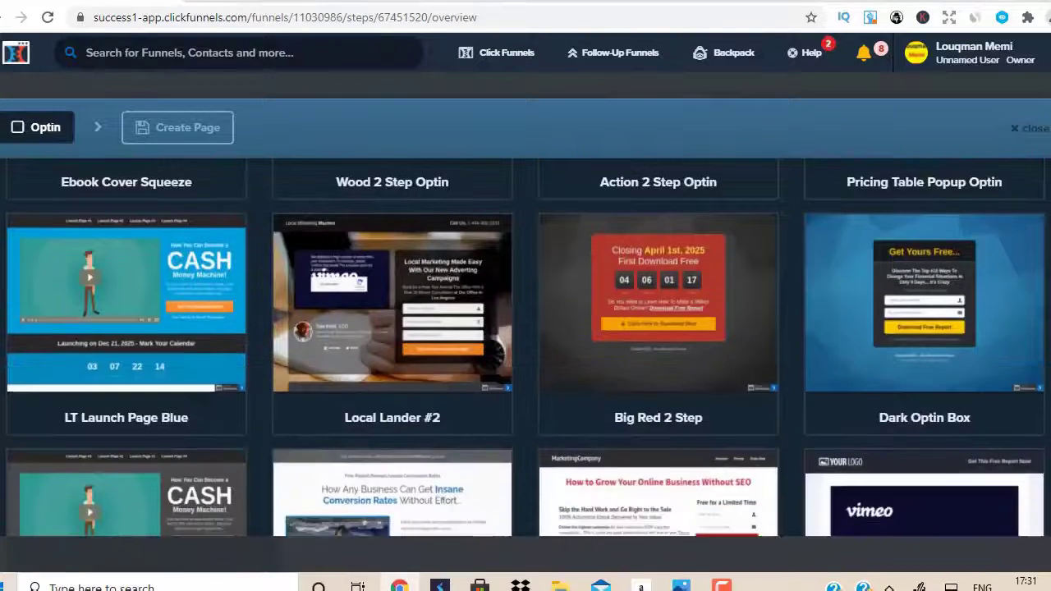
scroll(526, 349, "down", 5)
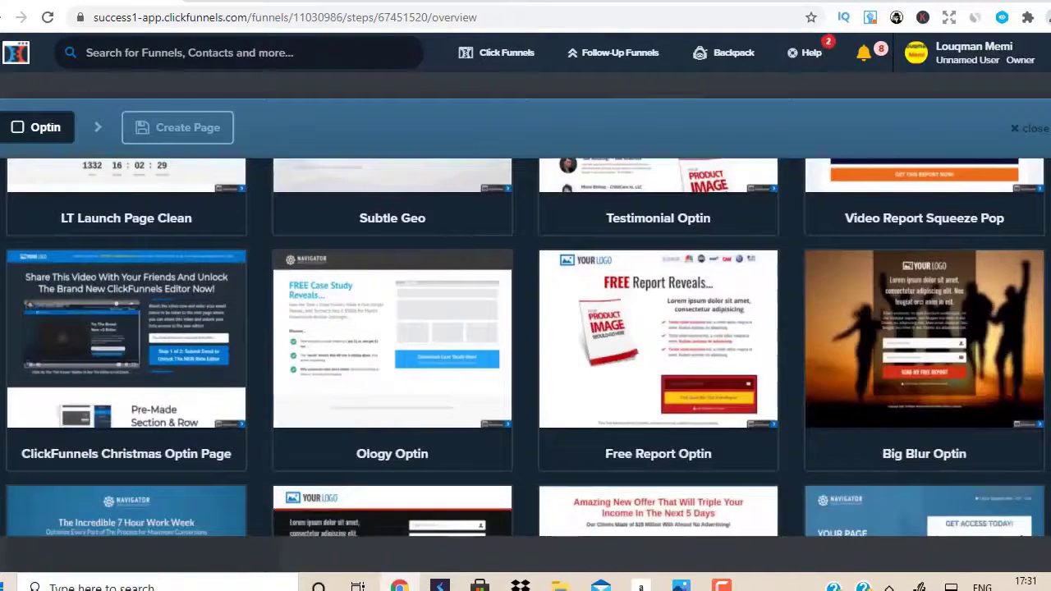
scroll(525, 347, "down", 10)
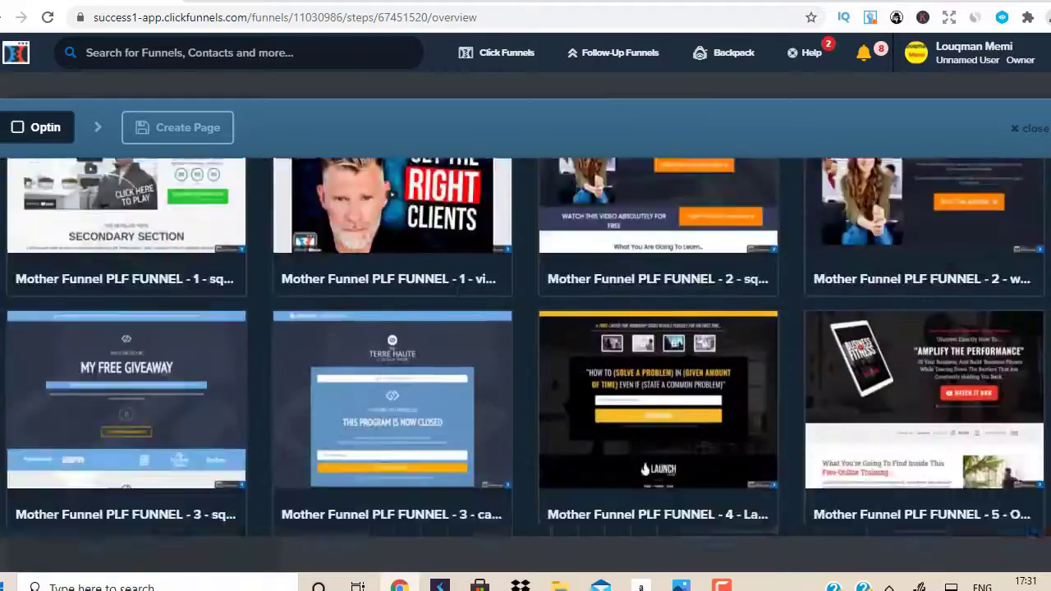
scroll(526, 348, "down", 10)
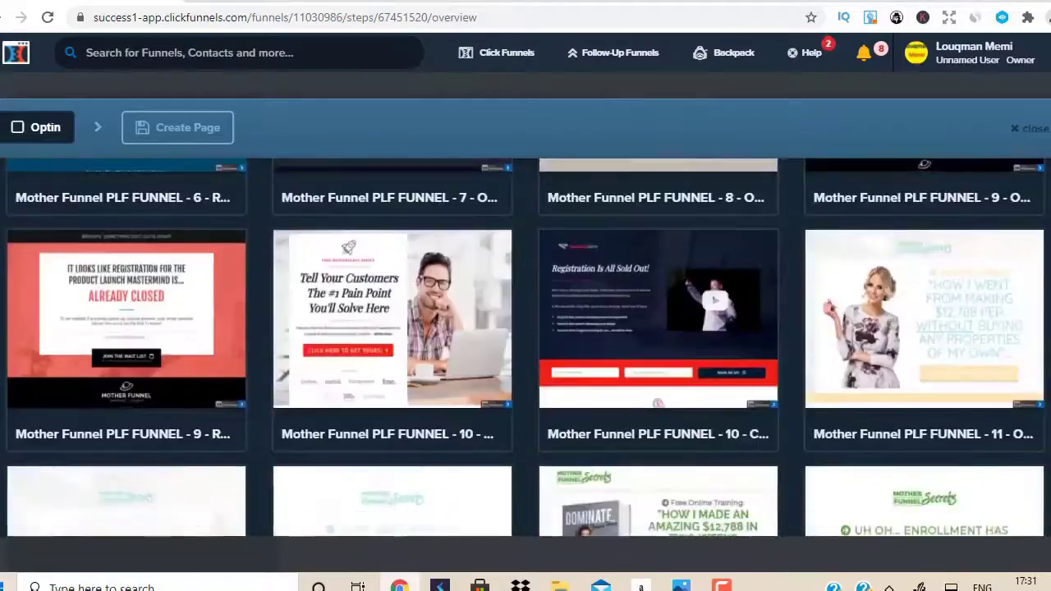
scroll(525, 348, "down", 20)
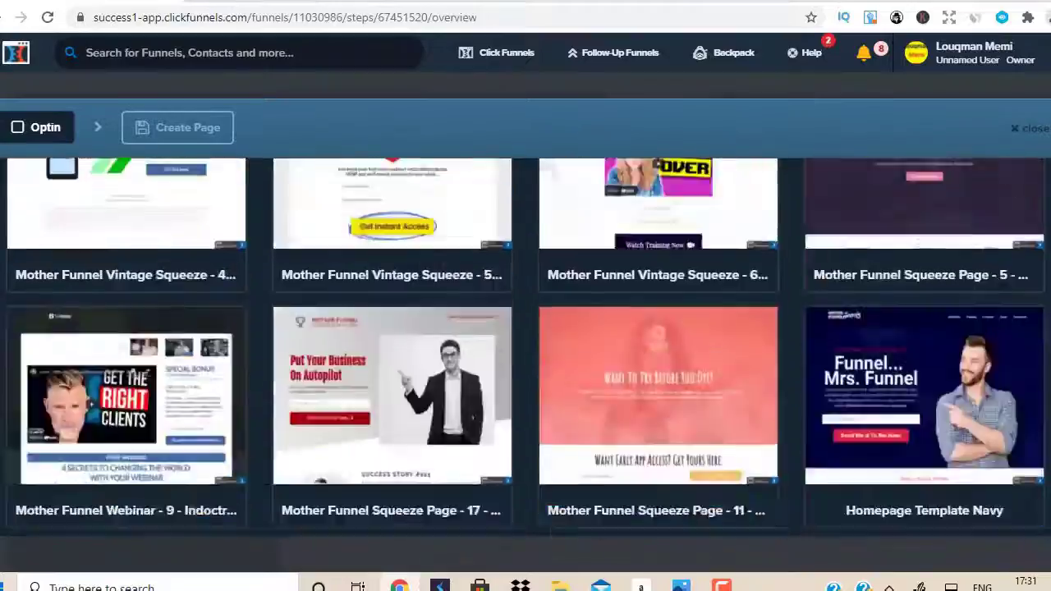
scroll(526, 347, "down", 5)
scroll(526, 347, "up", 6)
scroll(526, 348, "up", 1)
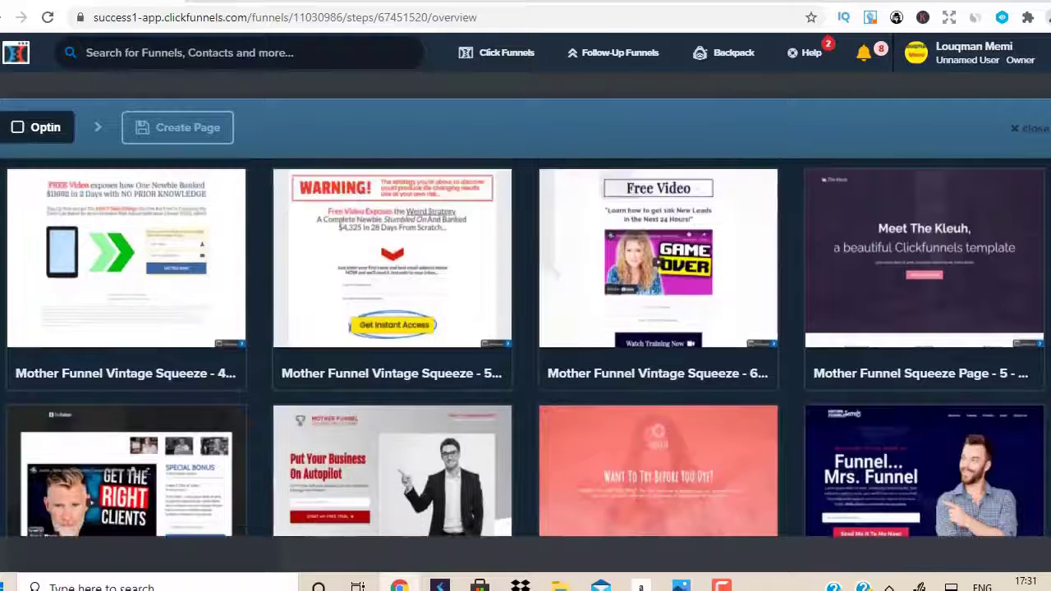
left_click(396, 280)
left_click(404, 256)
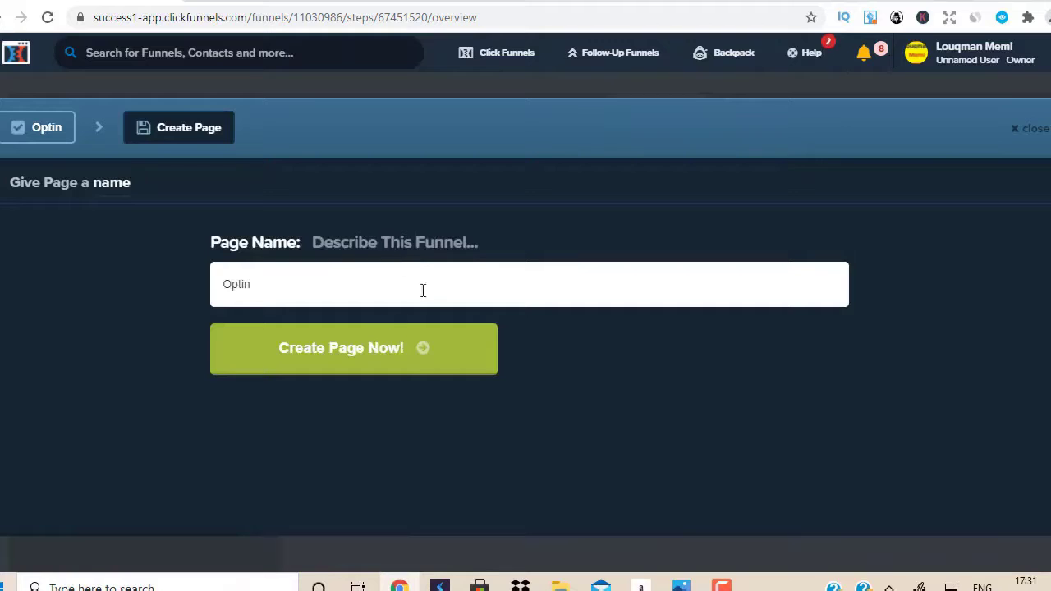
left_click(404, 365)
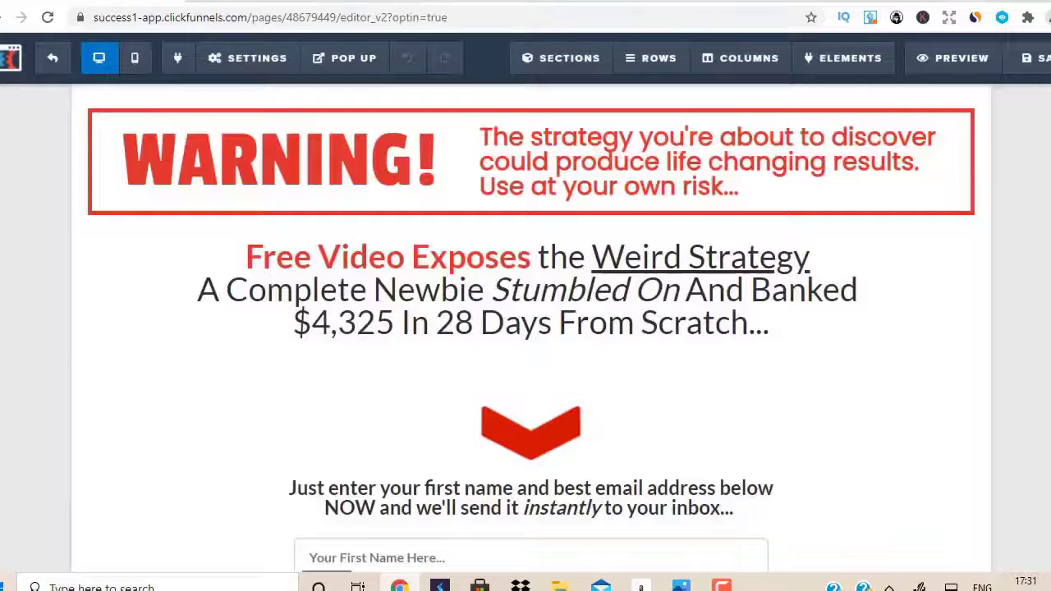
Replace the headline wording after "Free Video" with "Reveals", keeping the trailing dots
left_click(752, 323)
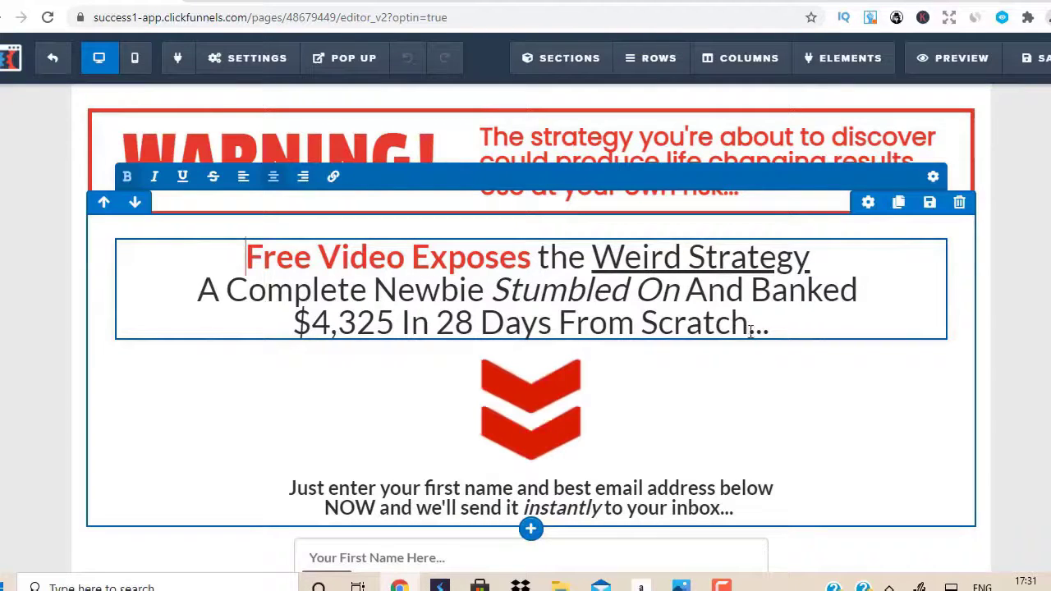
left_click_drag(748, 327, 413, 266)
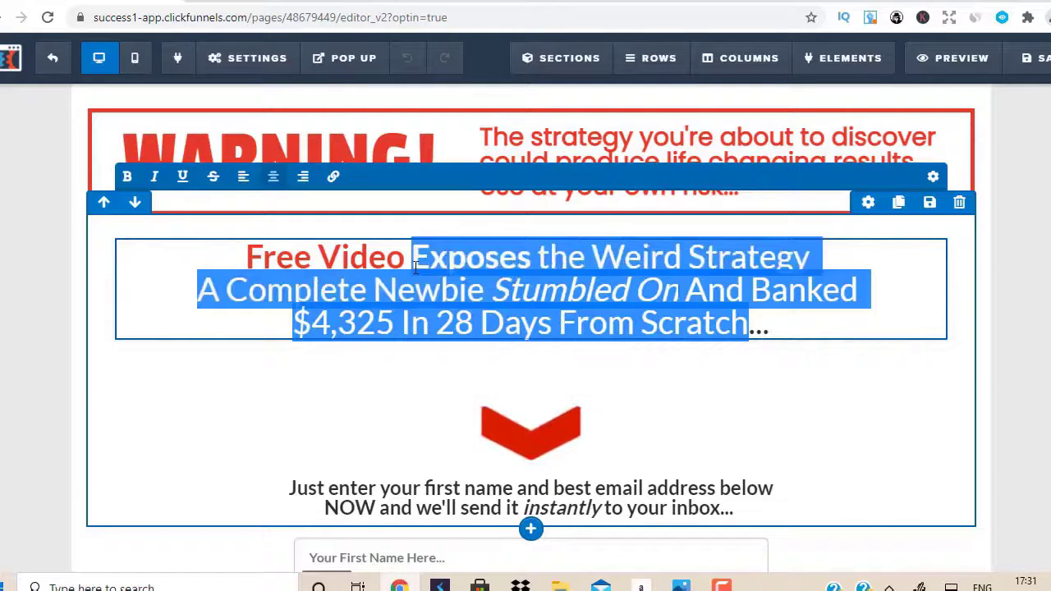
type("Reveals...")
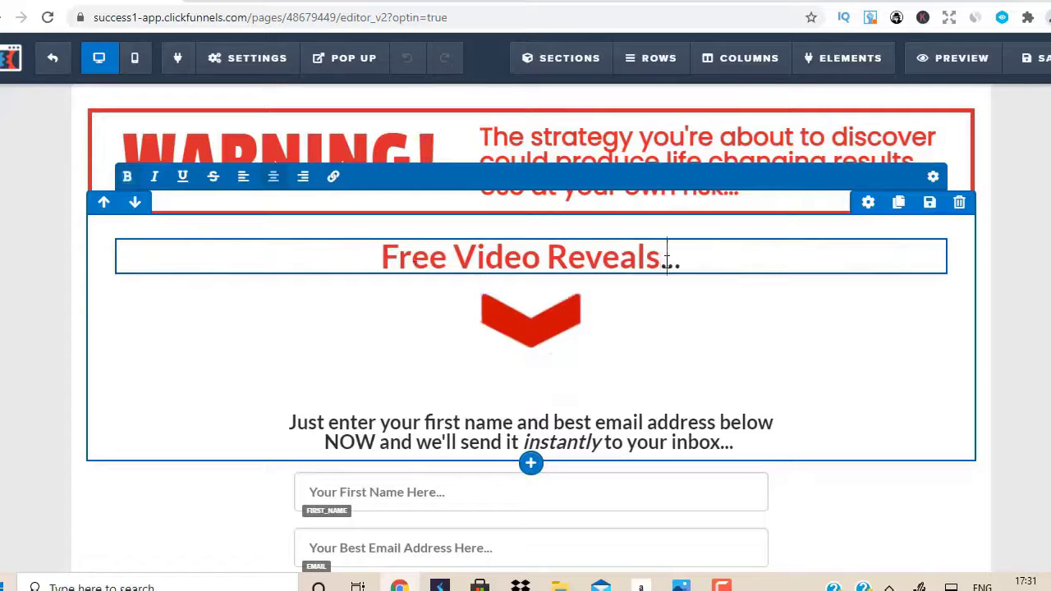
type(" How To")
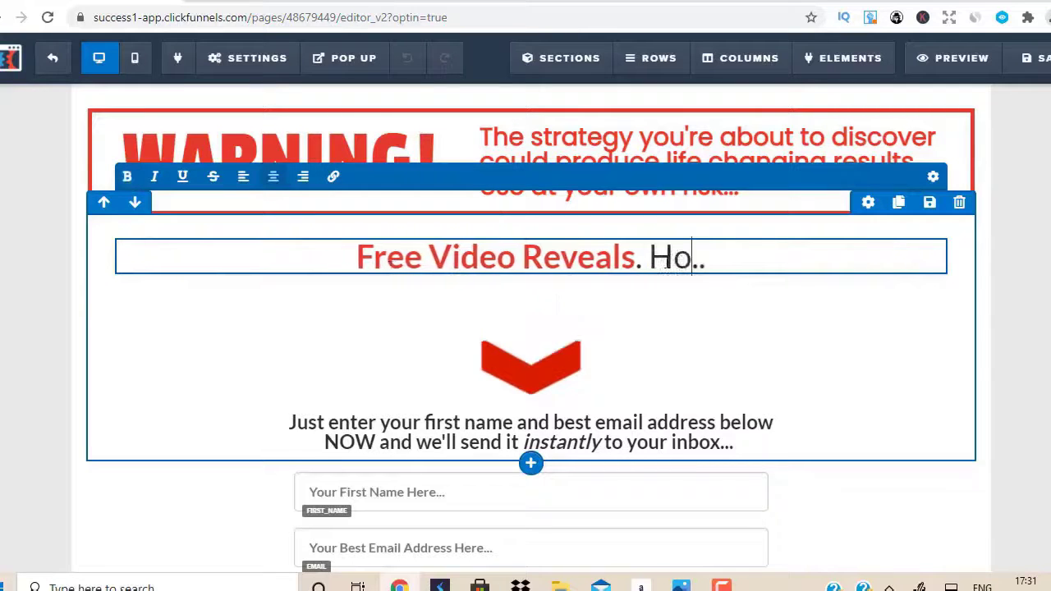
type(" Go Fro")
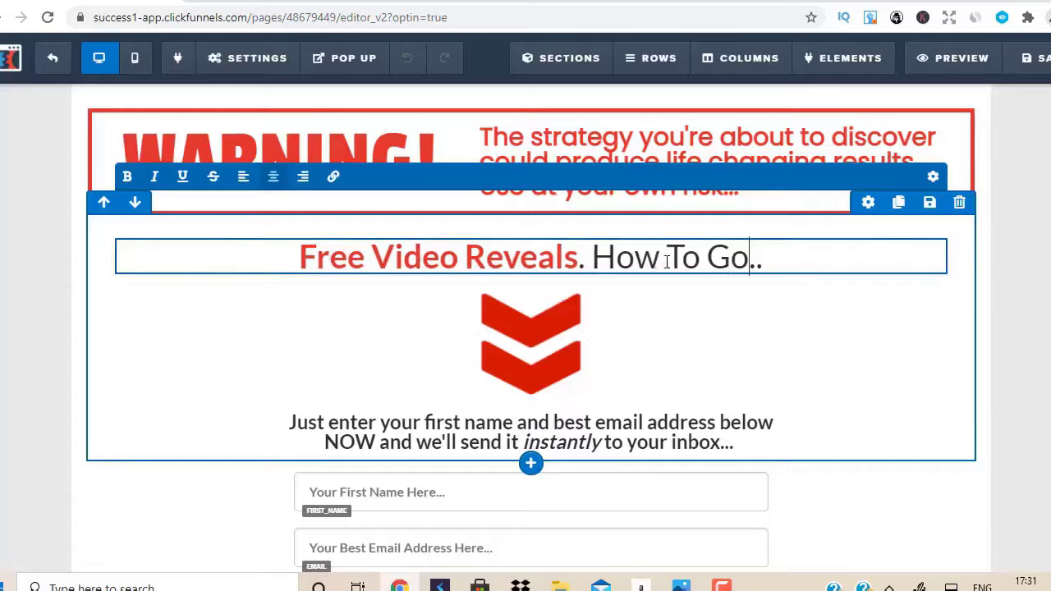
key("BackSpace")
key("BackSpace")
key("BackSpace")
key("BackSpace")
key("BackSpace")
key("BackSpace")
key("BackSpace")
key("BackSpace")
key("BackSpace")
key("BackSpace")
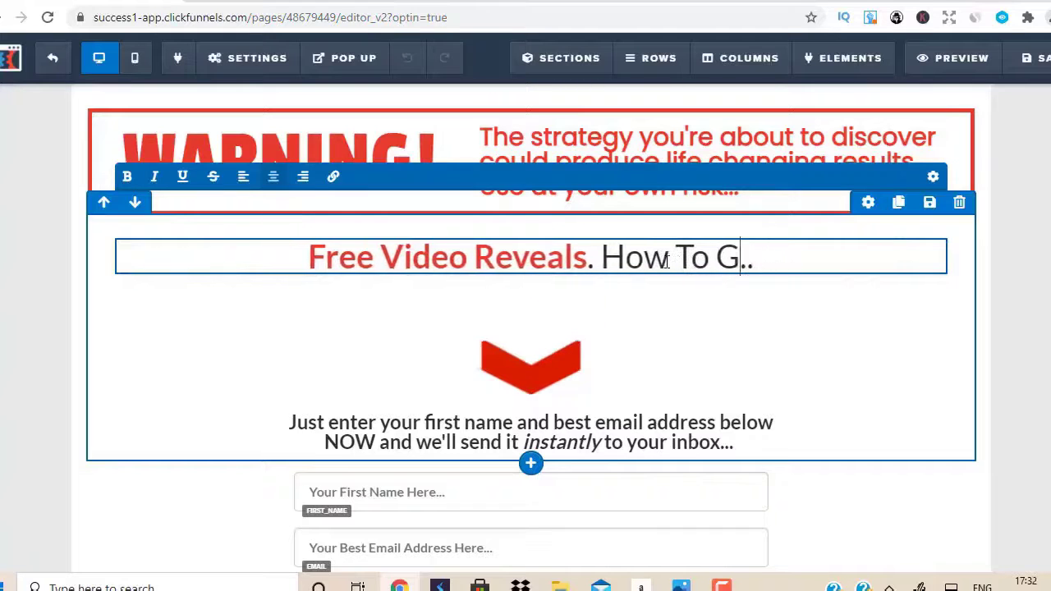
key("BackSpace")
key("BackSpace")
key("BackSpace")
key("BackSpace")
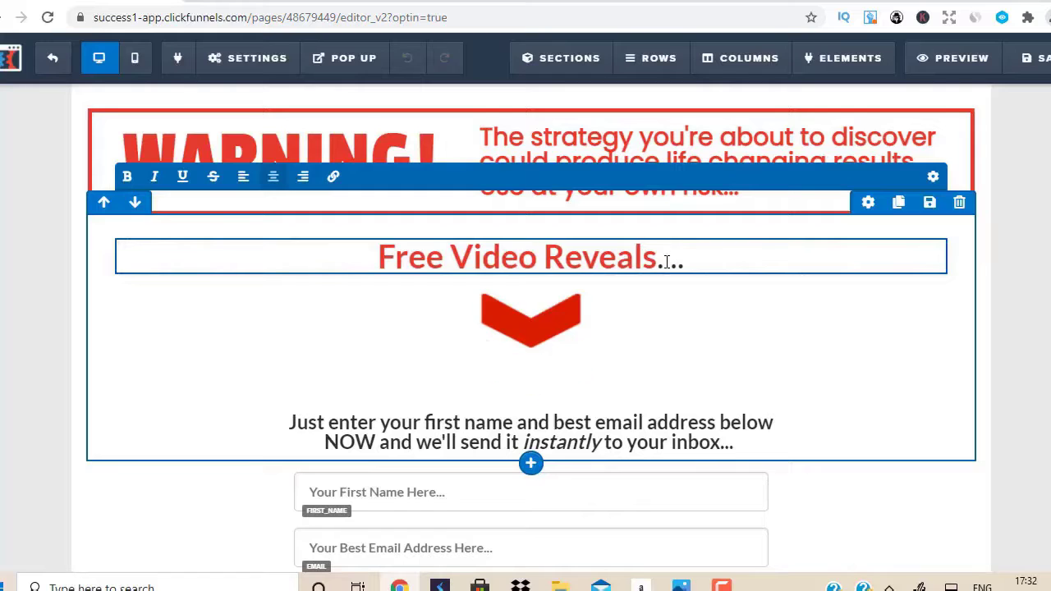
Continue the headline after "Free Video Reveals" with "How a Newbie Generated Over $132,214.22 In Affiliate Commissions Online"
type("How a N")
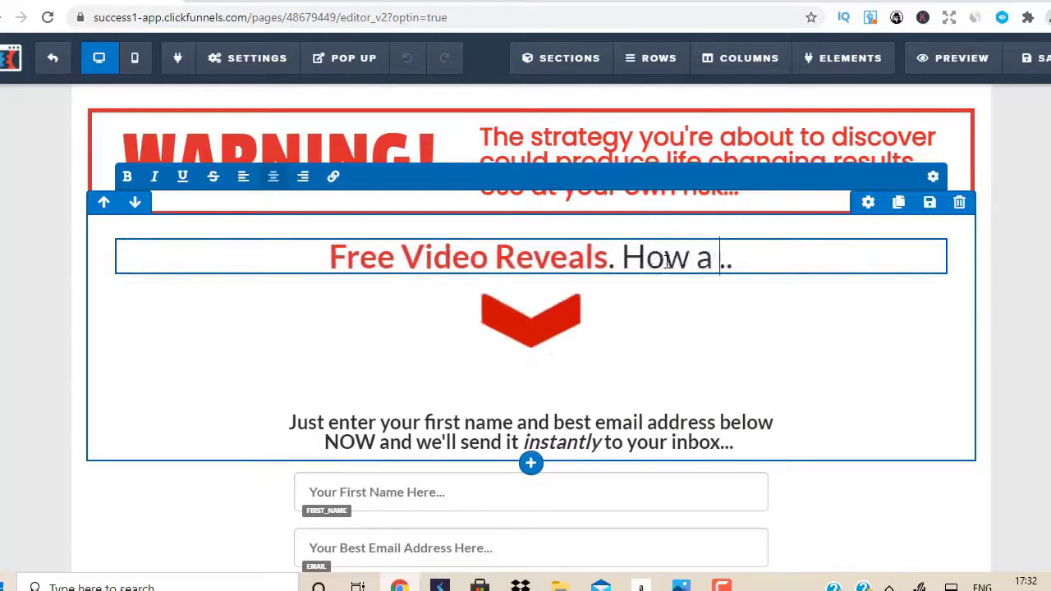
type("ewbie")
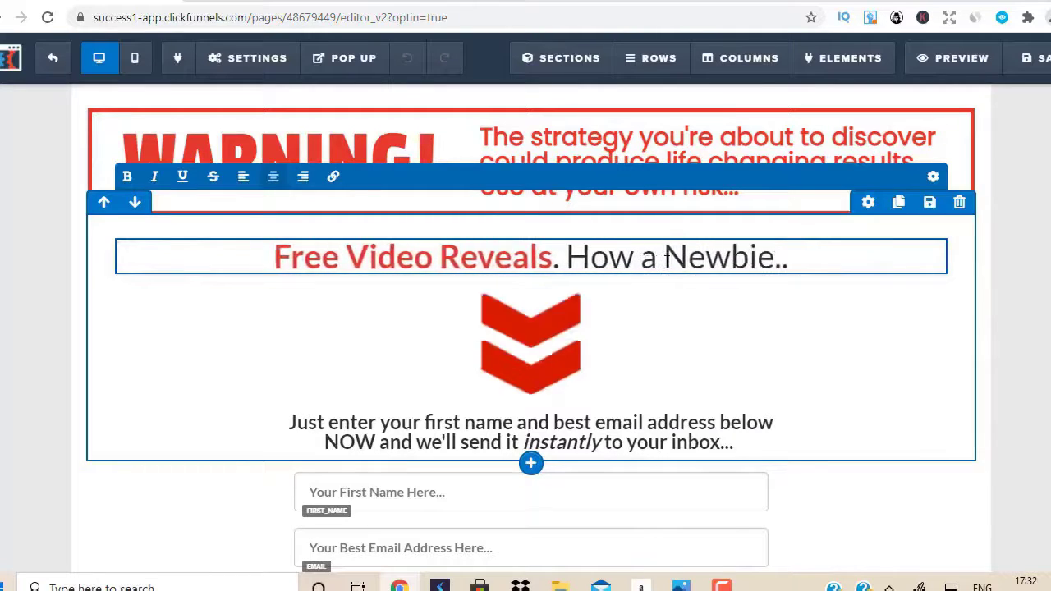
type(" Gen")
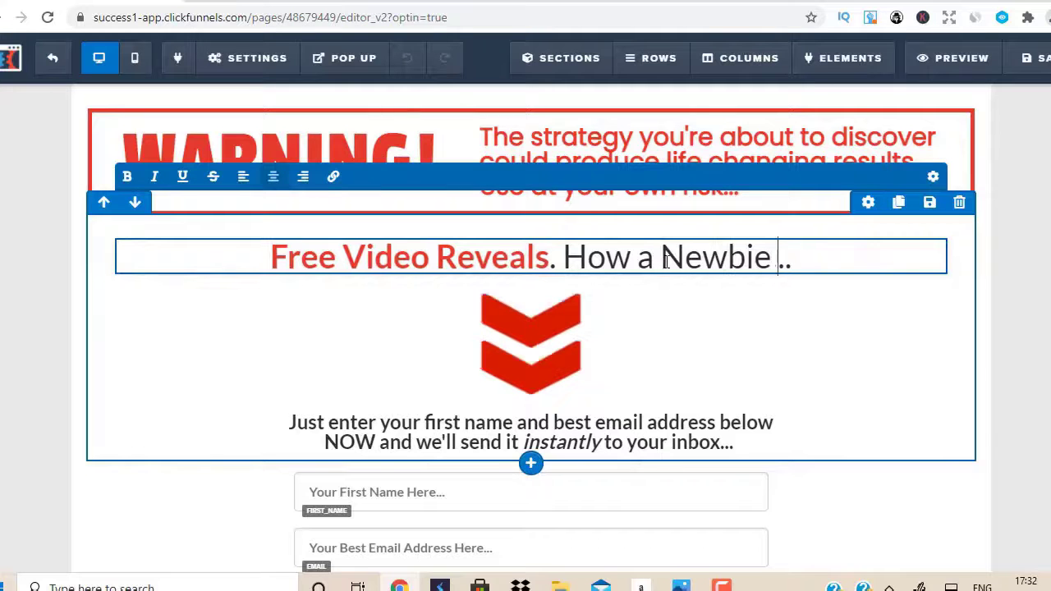
type("erated Ove")
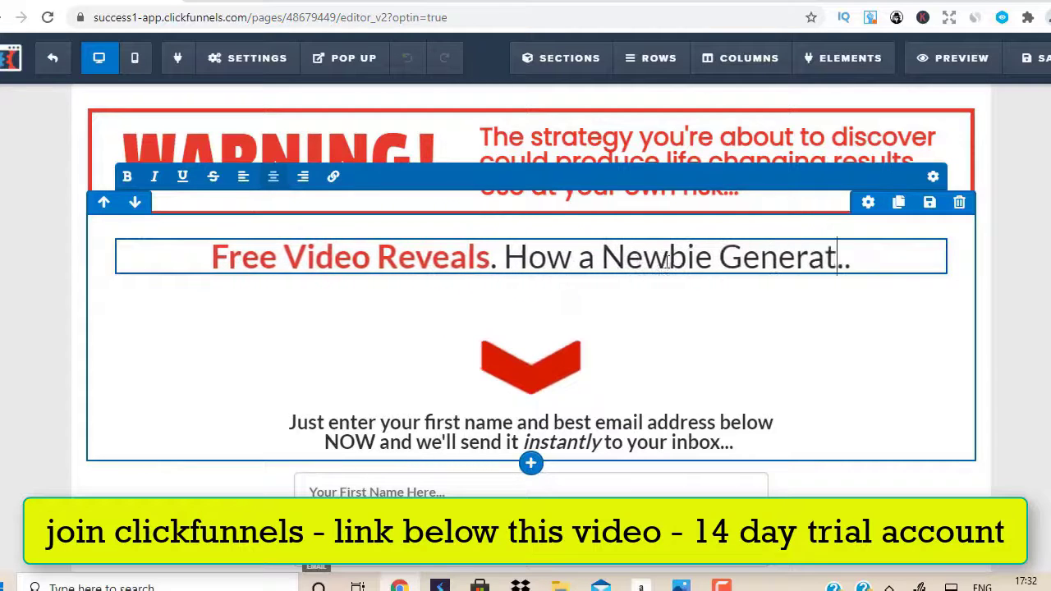
type("r $13")
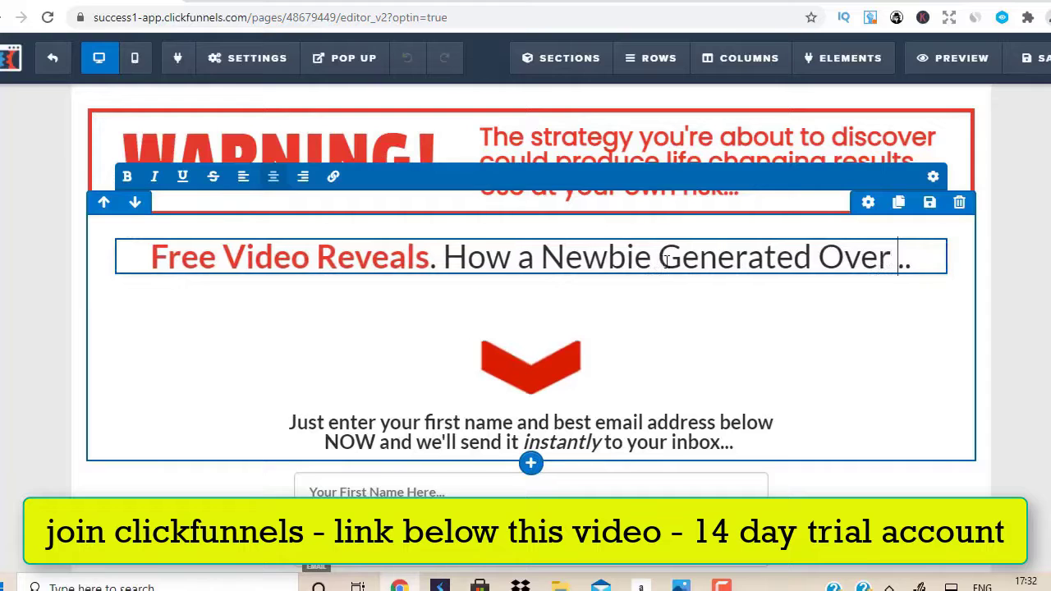
type("2")
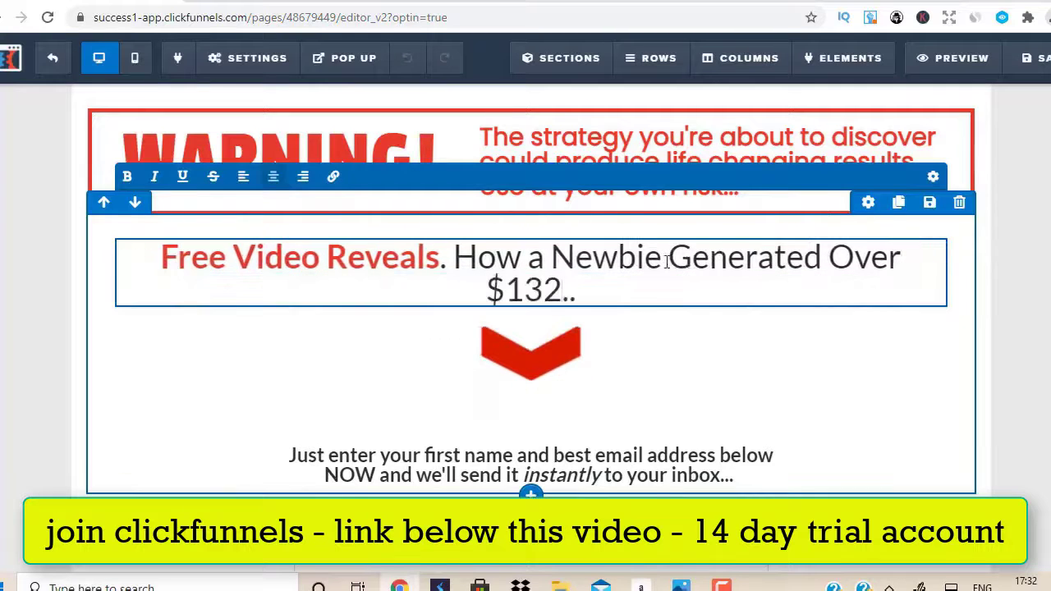
type(",214")
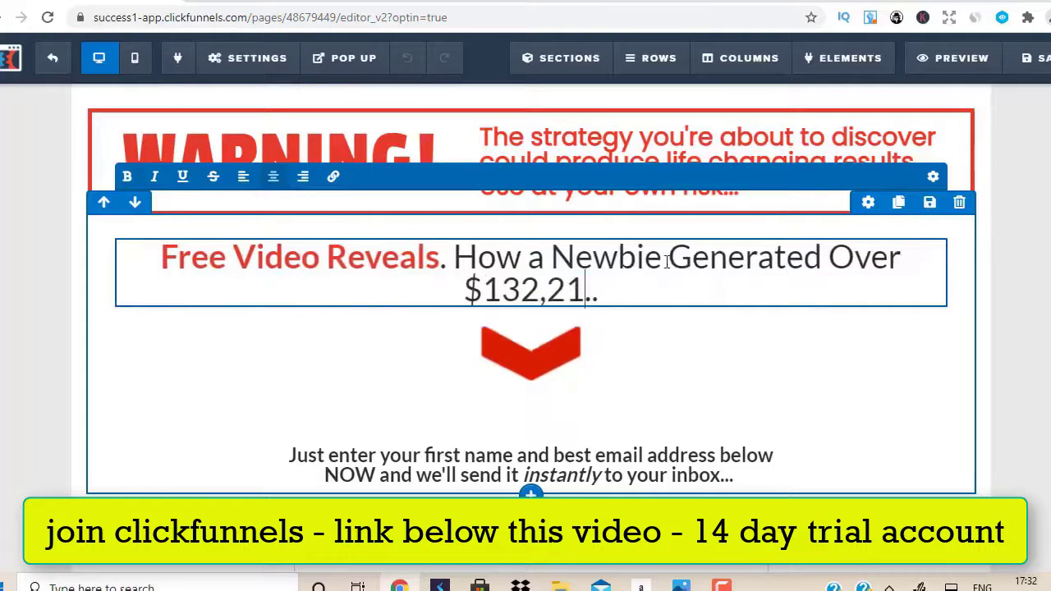
type(".")
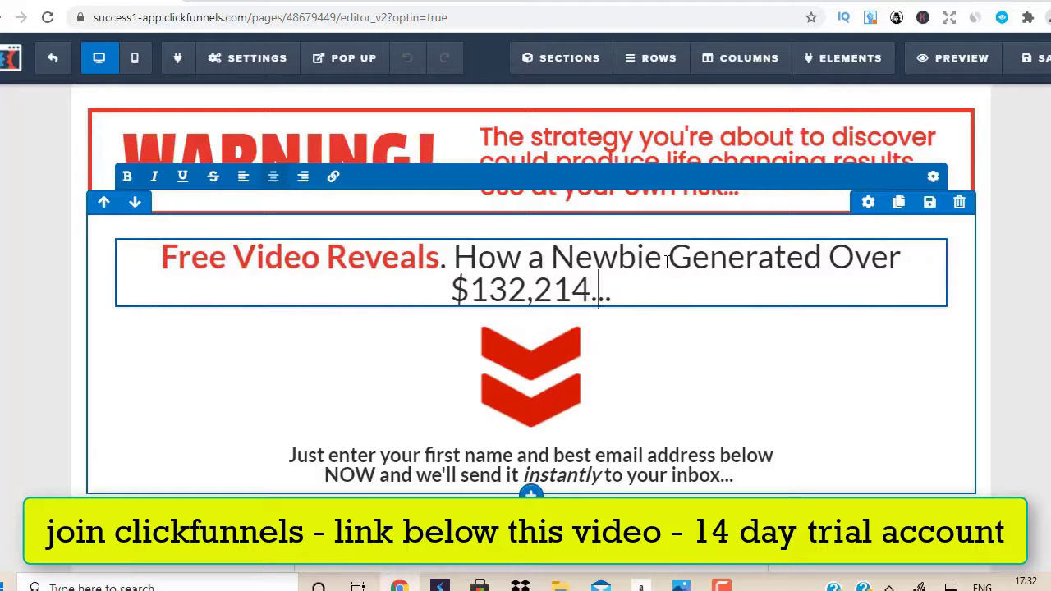
type("22 In C")
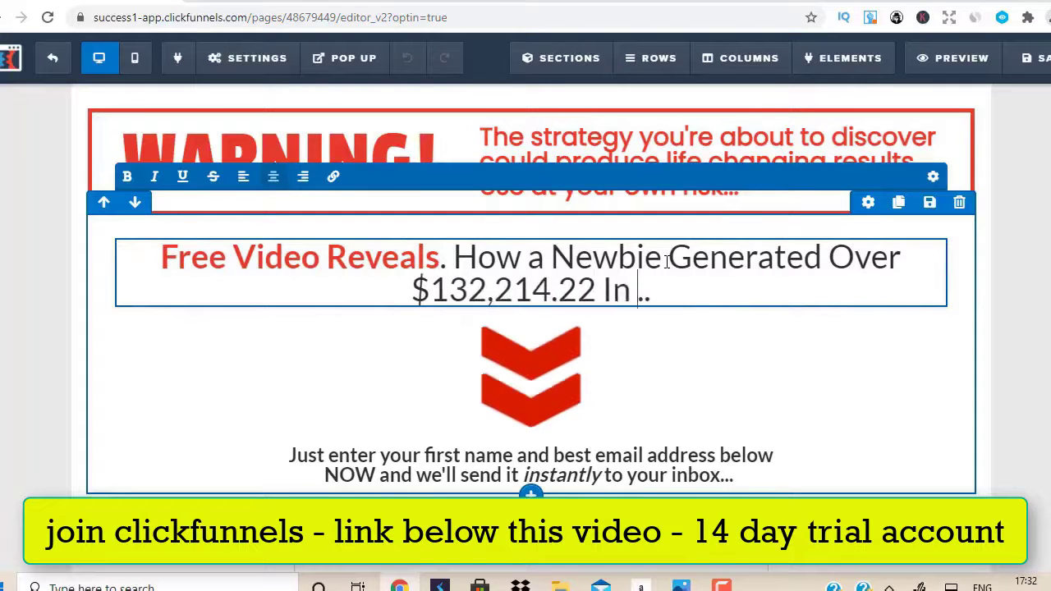
key("BackSpace")
type("Affiliate ")
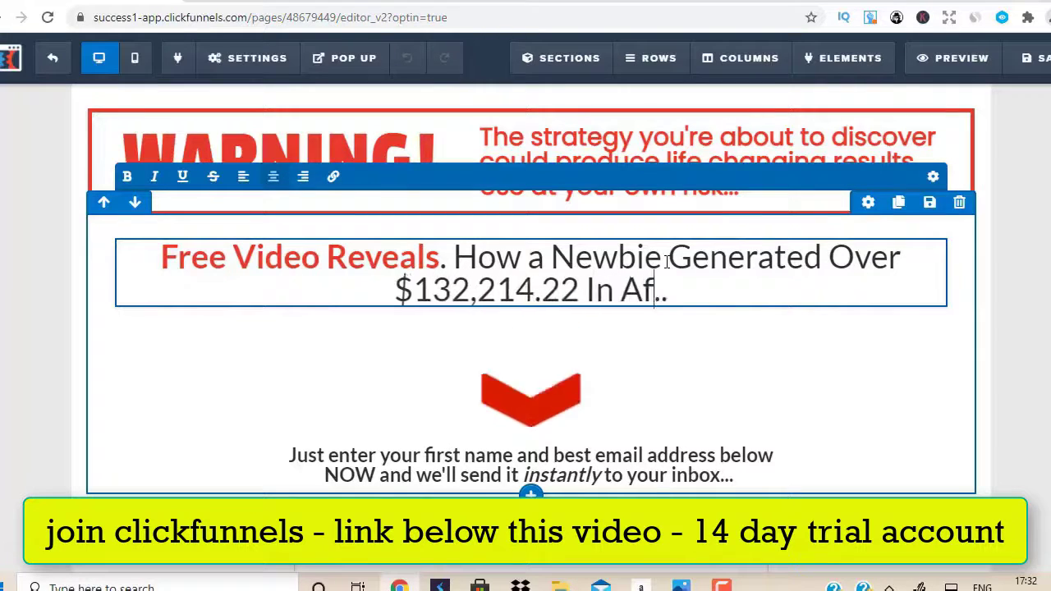
type("Commissio")
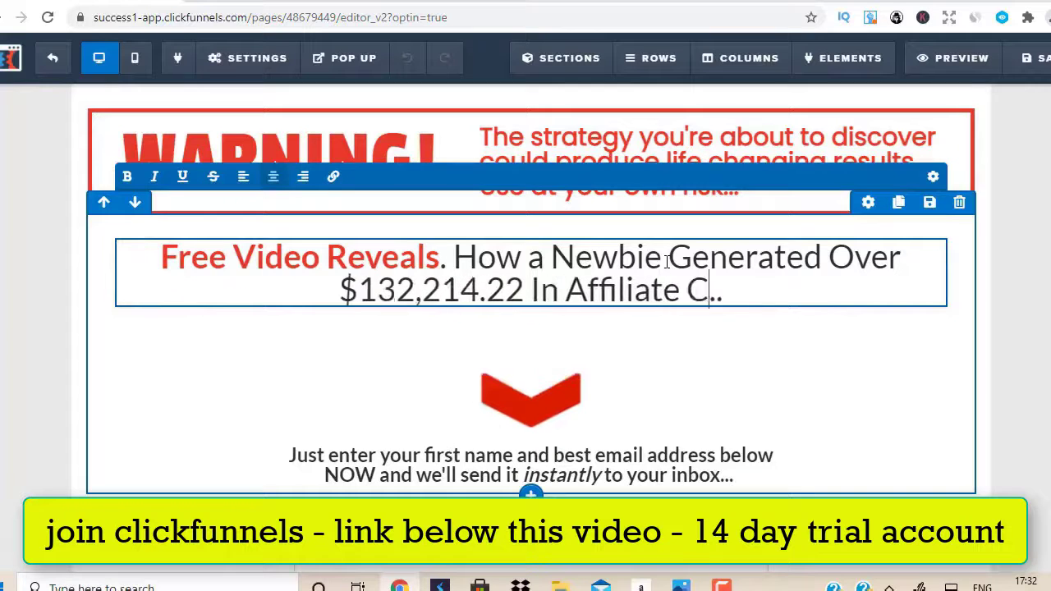
type("ns Online")
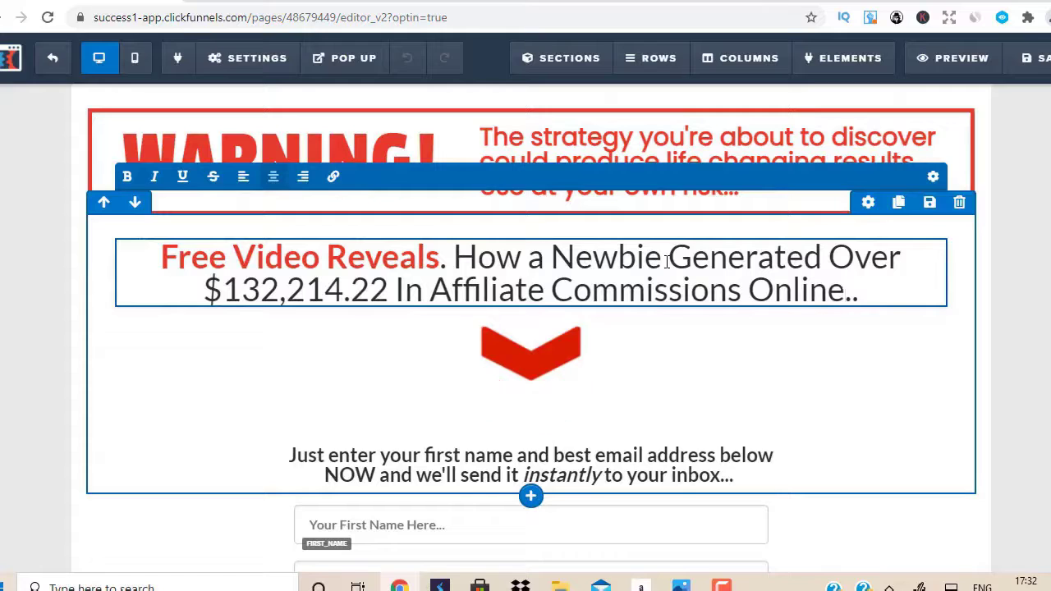
Add "Without Any Website" on a new headline line and remove the period after "Reveals"
key("Return")
type("With")
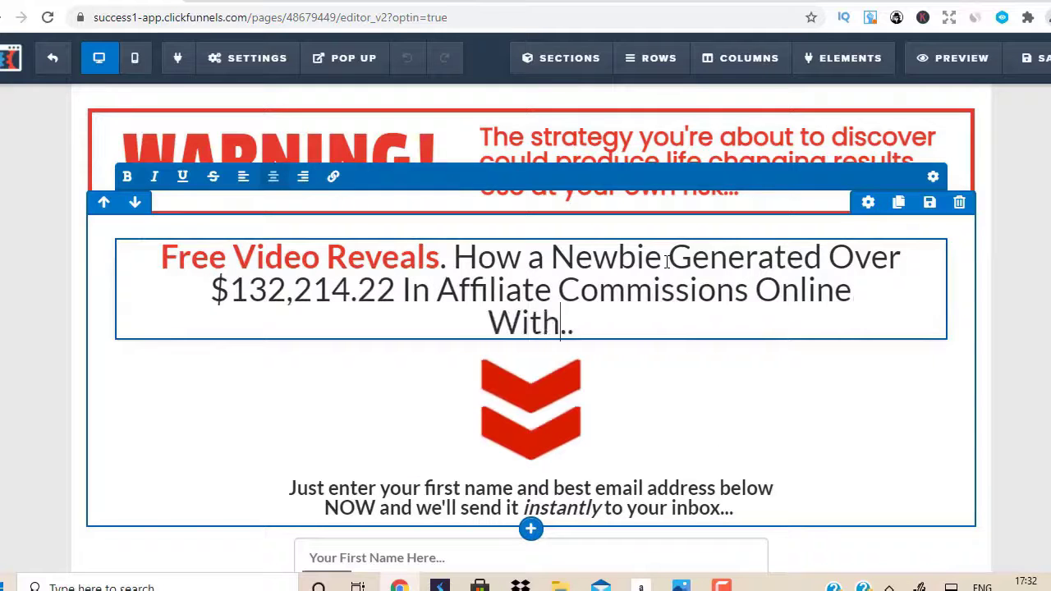
type("out Any Website")
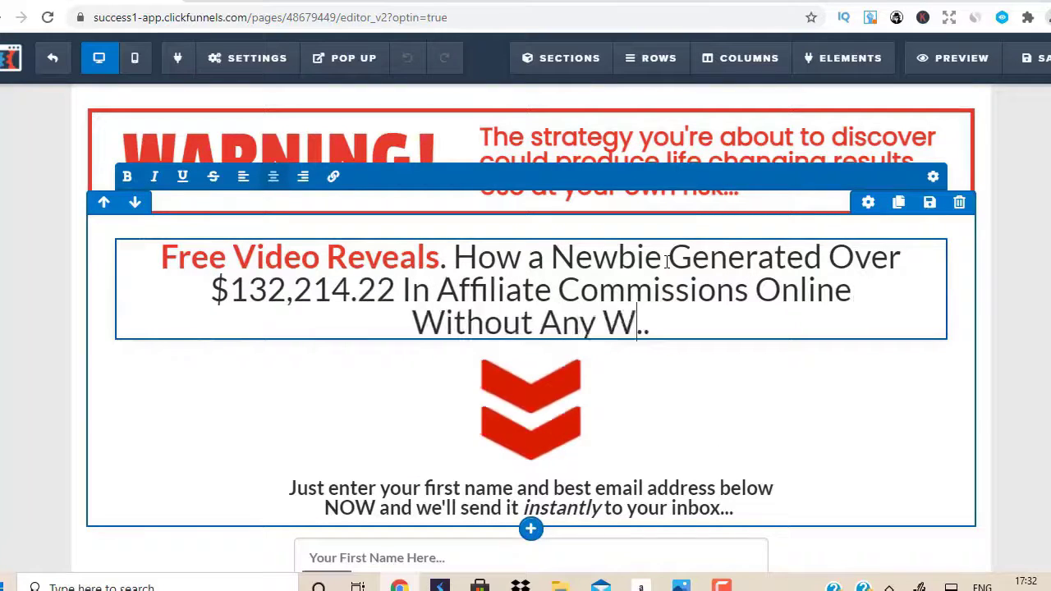
left_click(447, 261)
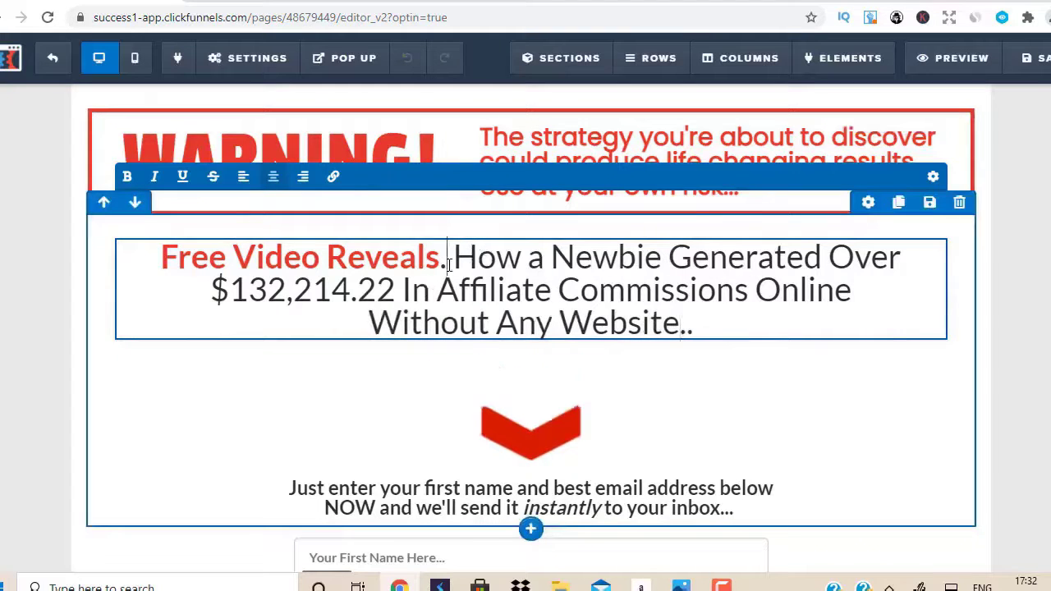
key("BackSpace")
left_click(777, 408)
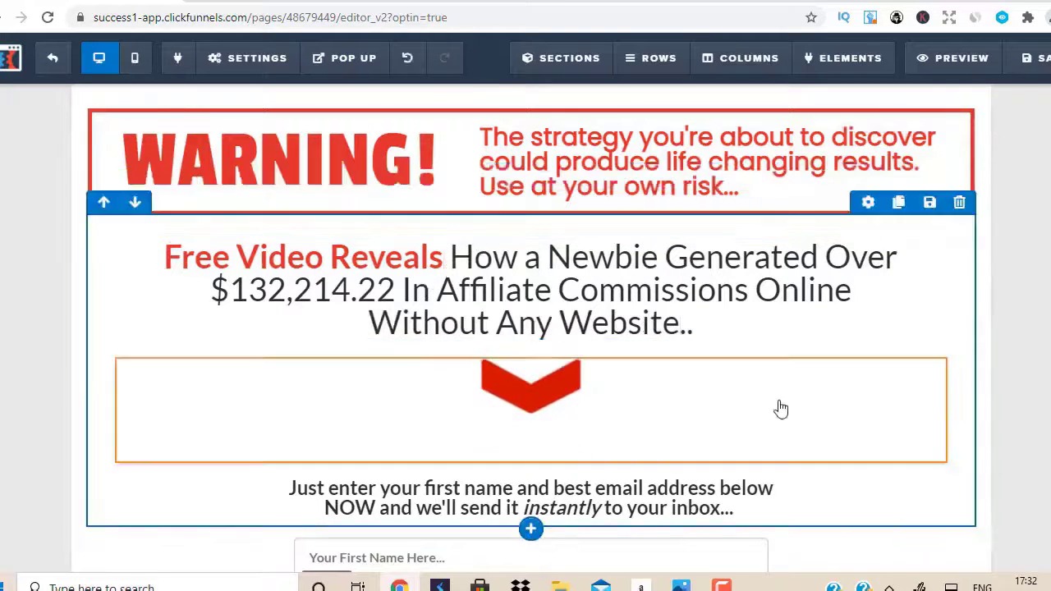
Delete the "Just enter your first name" text, the first name field and the privacy and copyright footer row
scroll(530, 329, "down", 3)
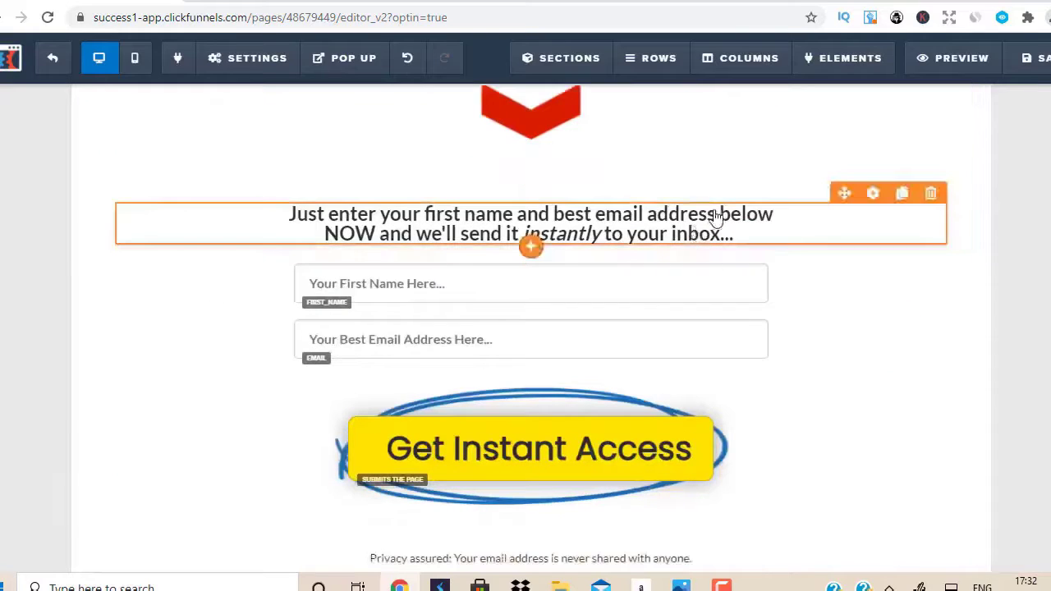
left_click(929, 194)
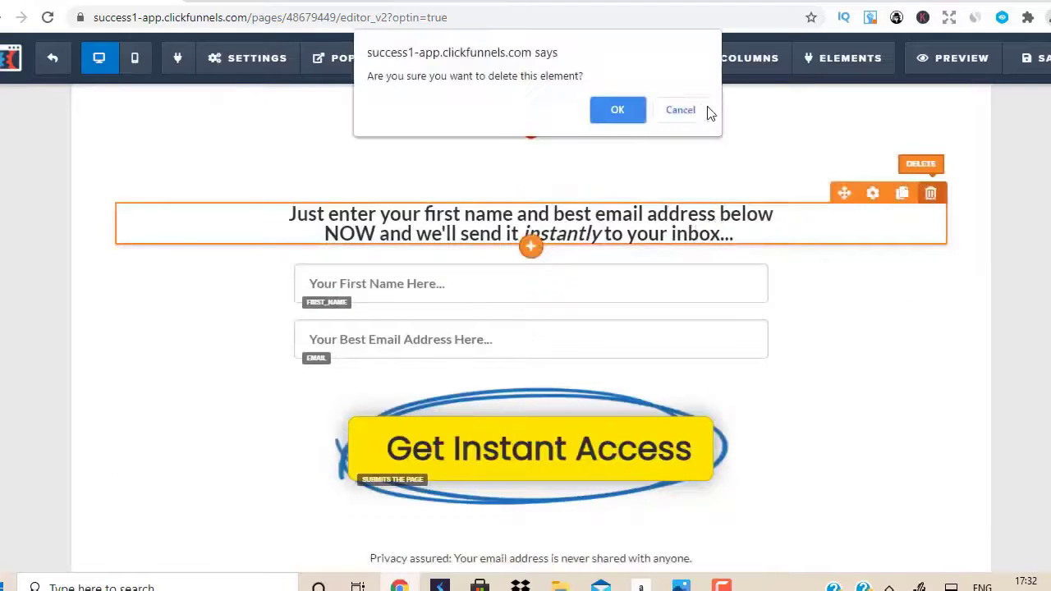
left_click(632, 110)
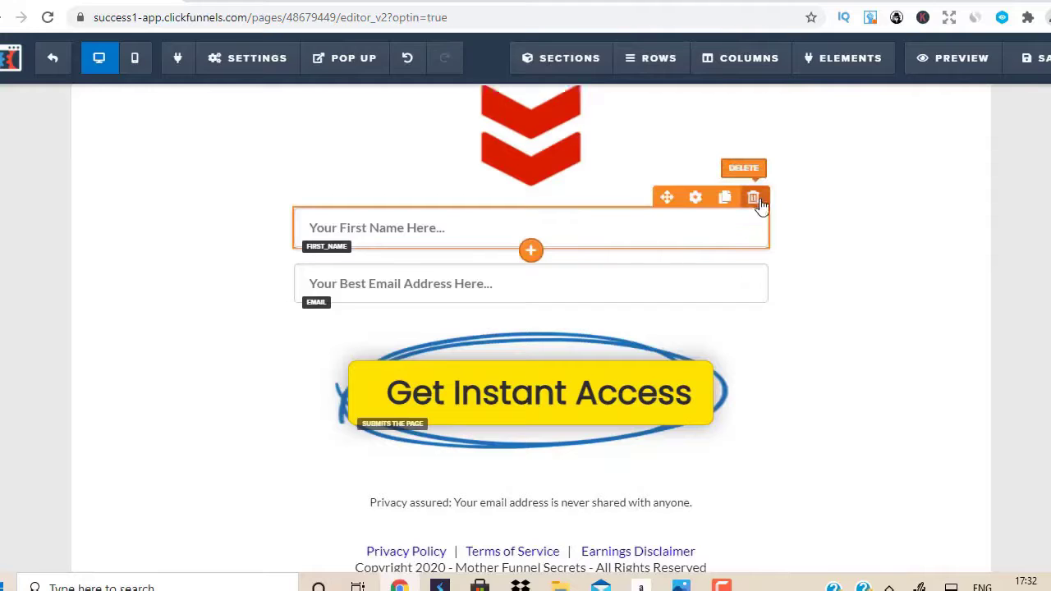
left_click(753, 198)
left_click(615, 110)
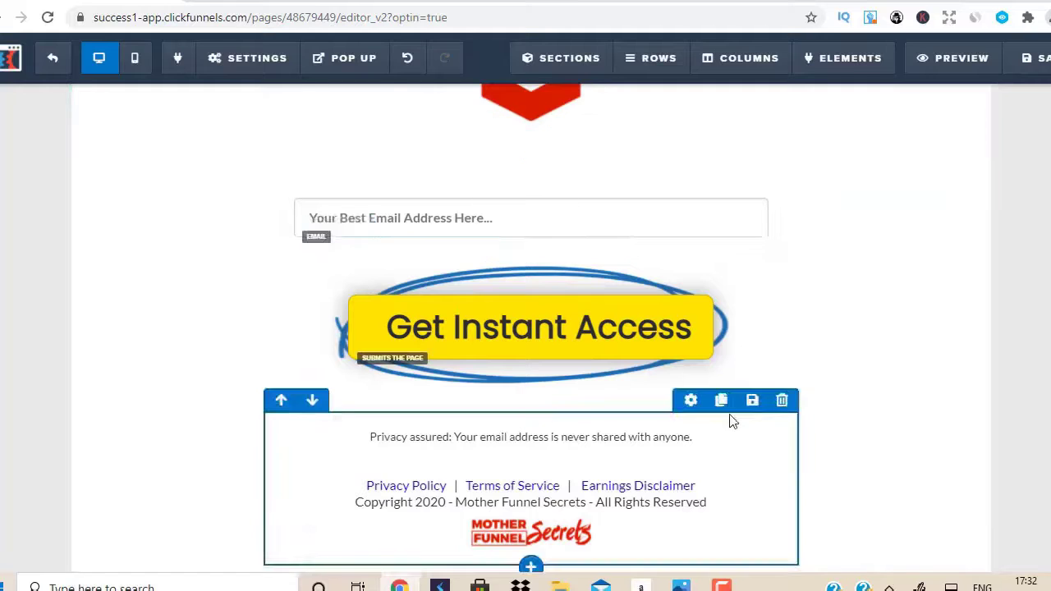
left_click(782, 402)
left_click(616, 111)
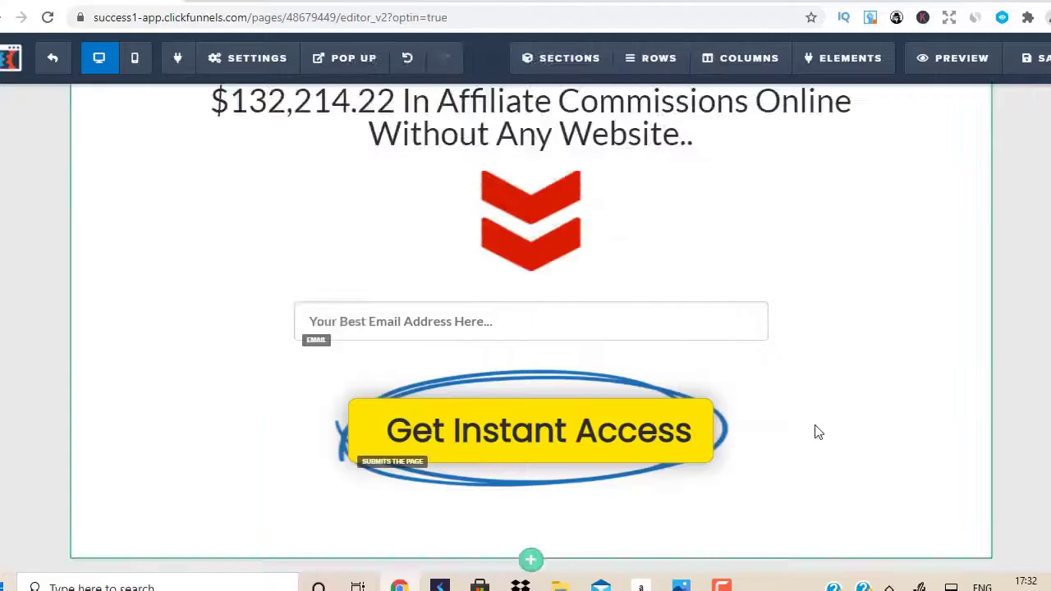
mouse_move(723, 542)
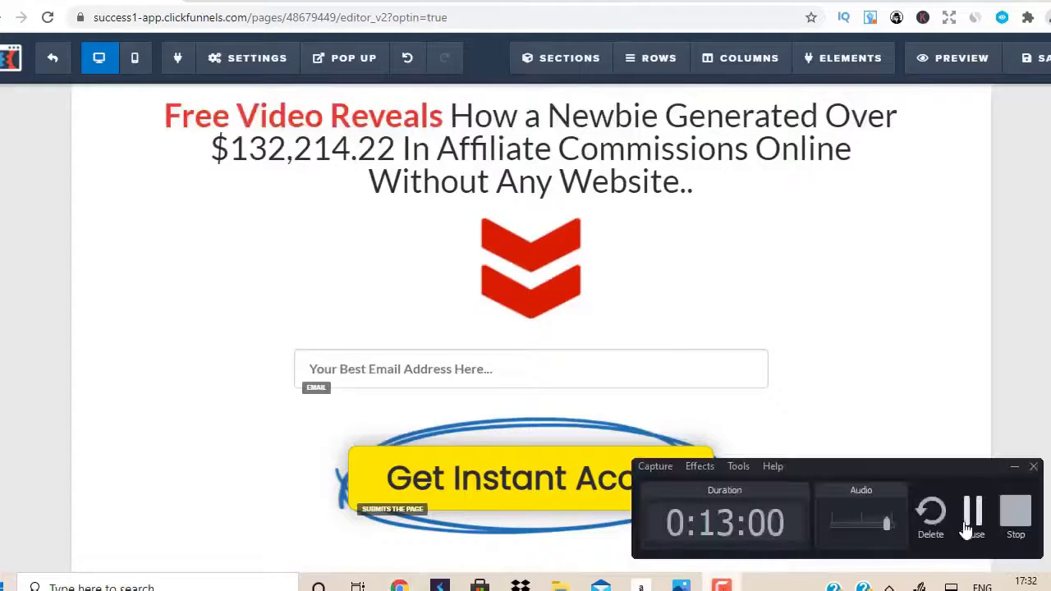
left_click(972, 517)
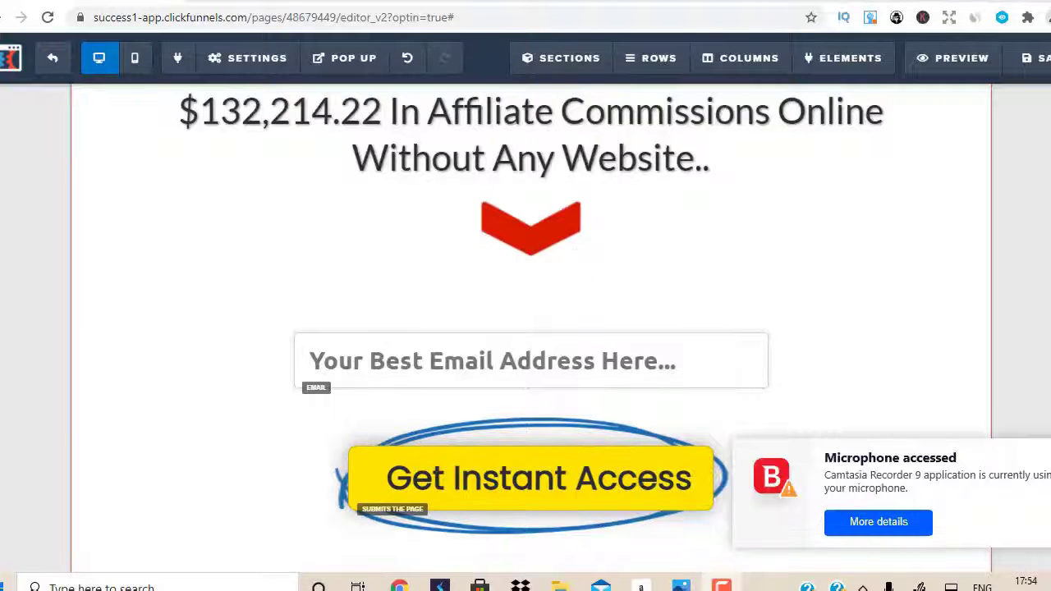
Set the "The strategy you're about to discover" text beside WARNING! to the Acme font at size 28
scroll(730, 308, "up", 2)
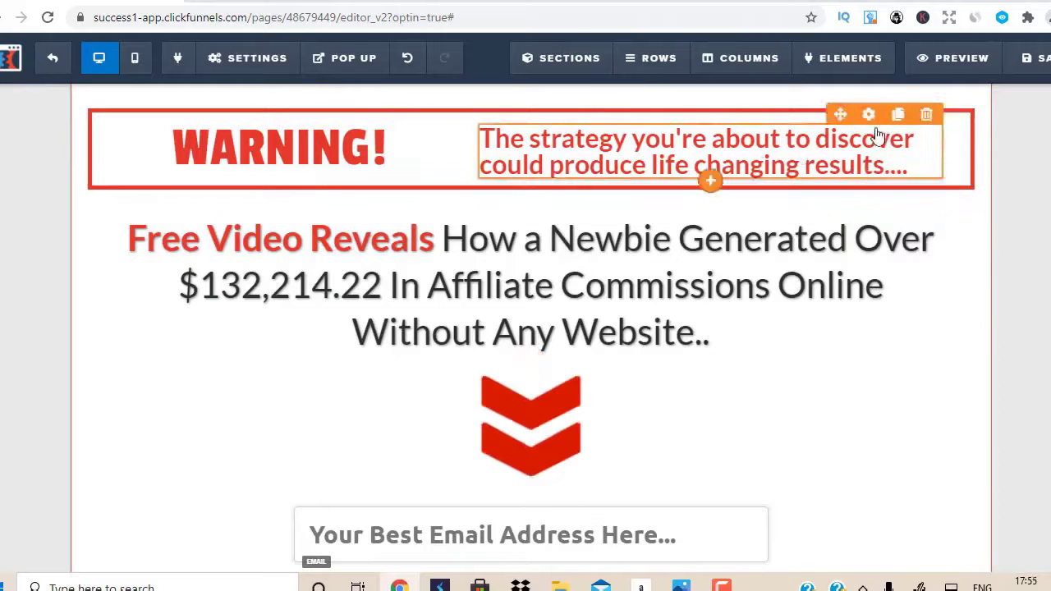
left_click(870, 116)
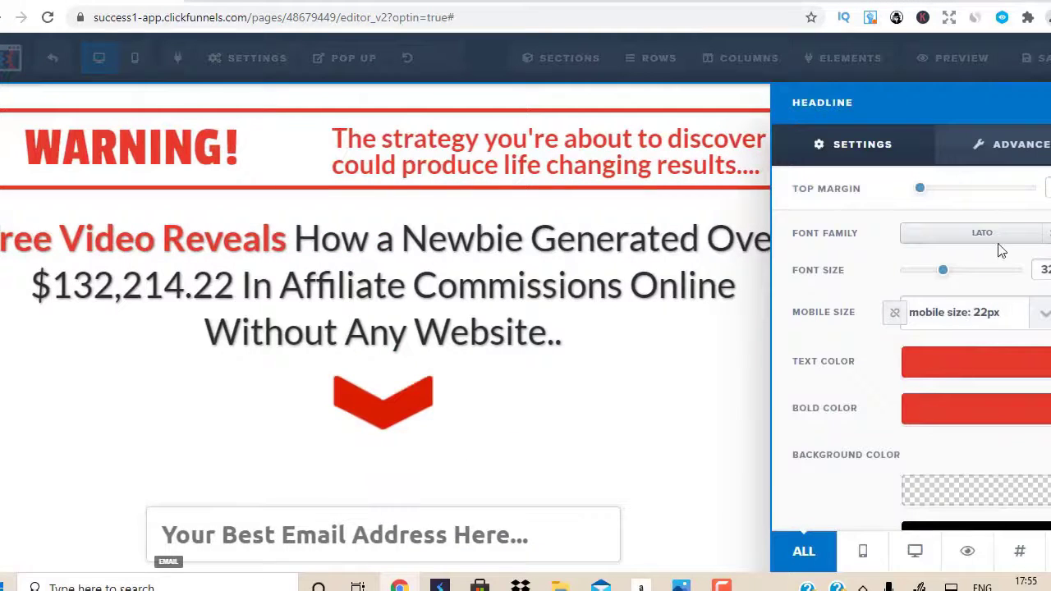
left_click(998, 245)
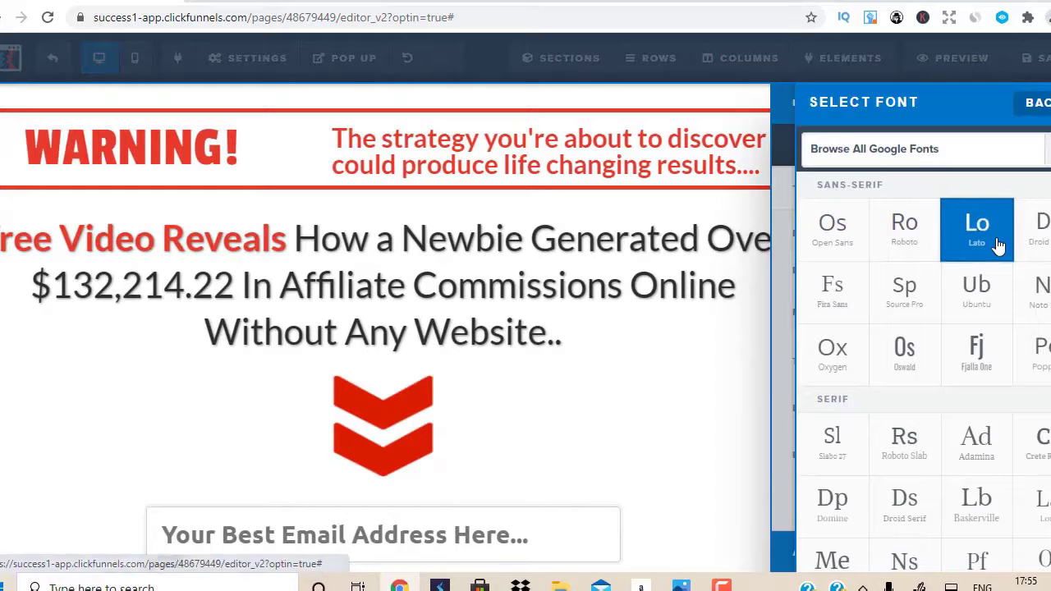
left_click(936, 161)
left_click(844, 312)
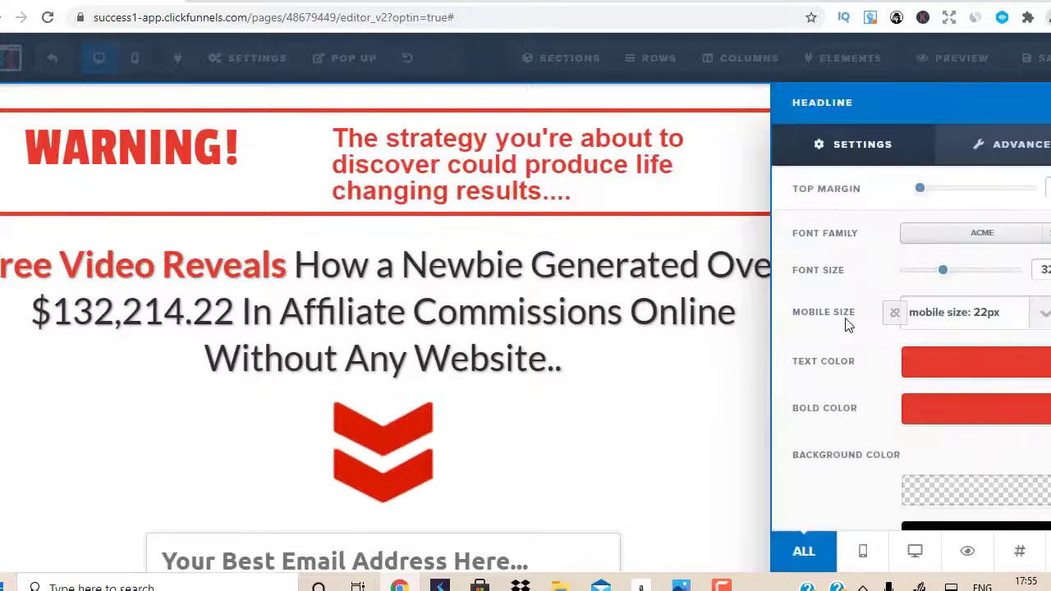
left_click_drag(945, 273, 938, 275)
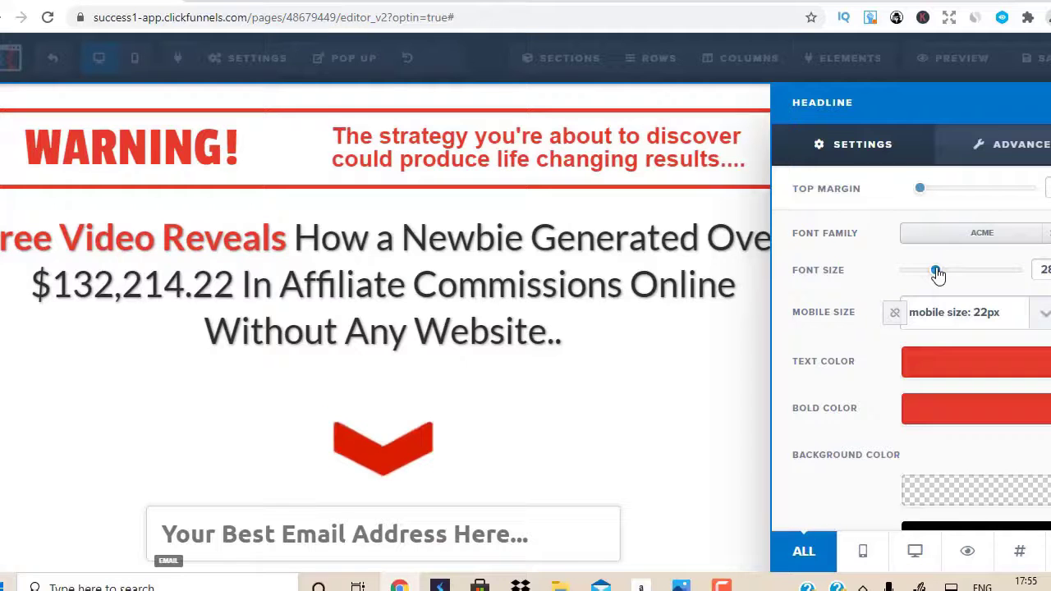
left_click(526, 283)
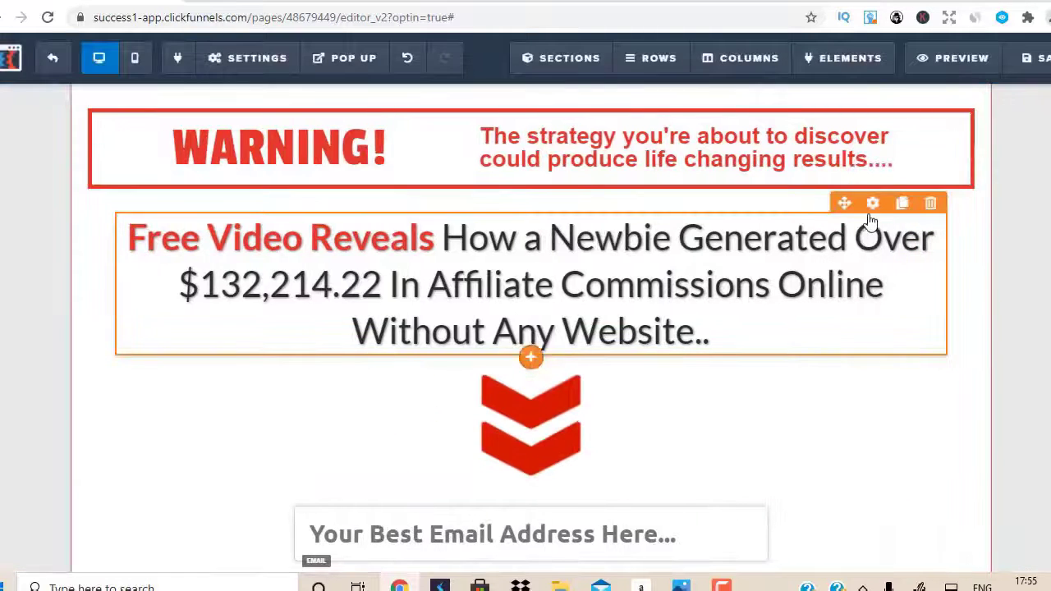
Change the main "Free Video Reveals" headline's font family to Acme
left_click(873, 203)
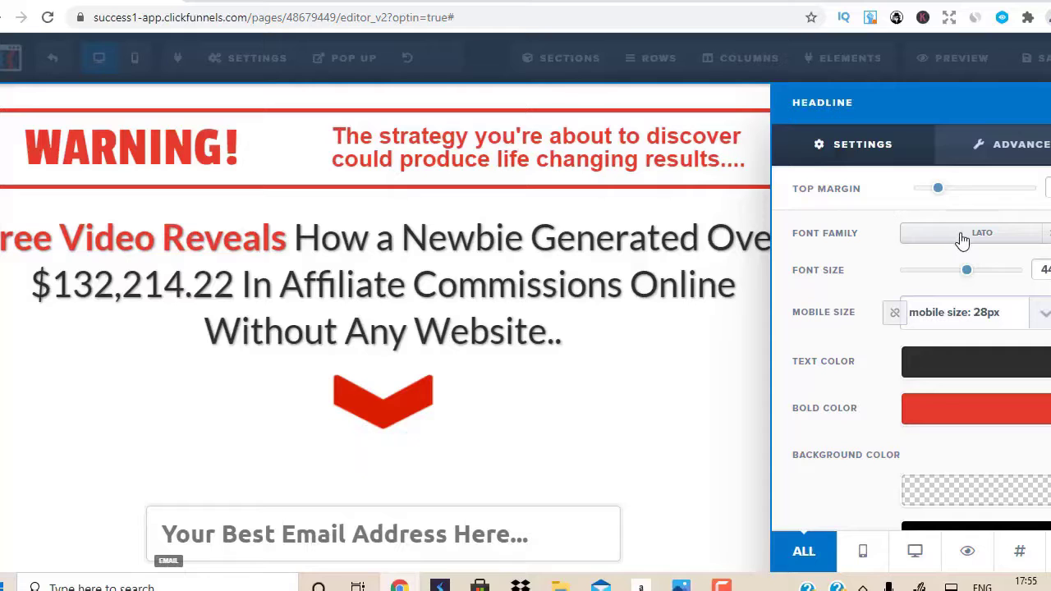
left_click(961, 235)
left_click(940, 158)
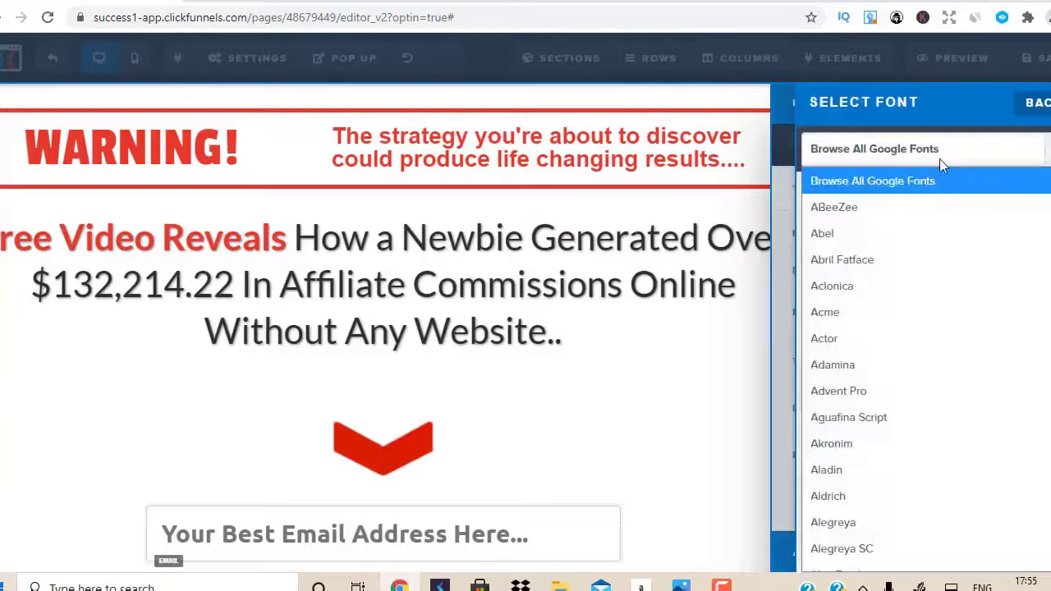
left_click(853, 311)
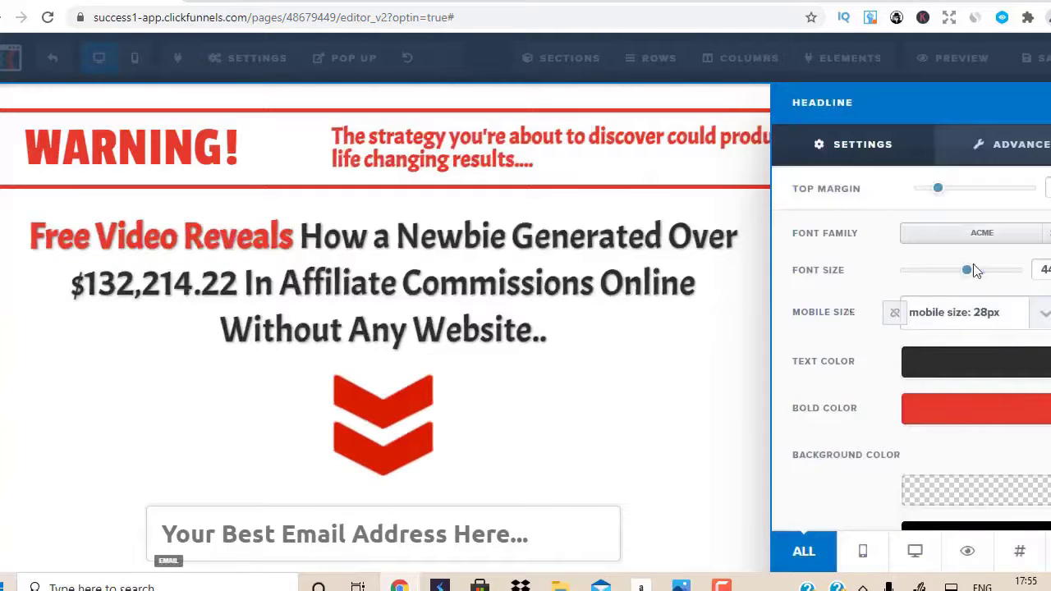
left_click(565, 310)
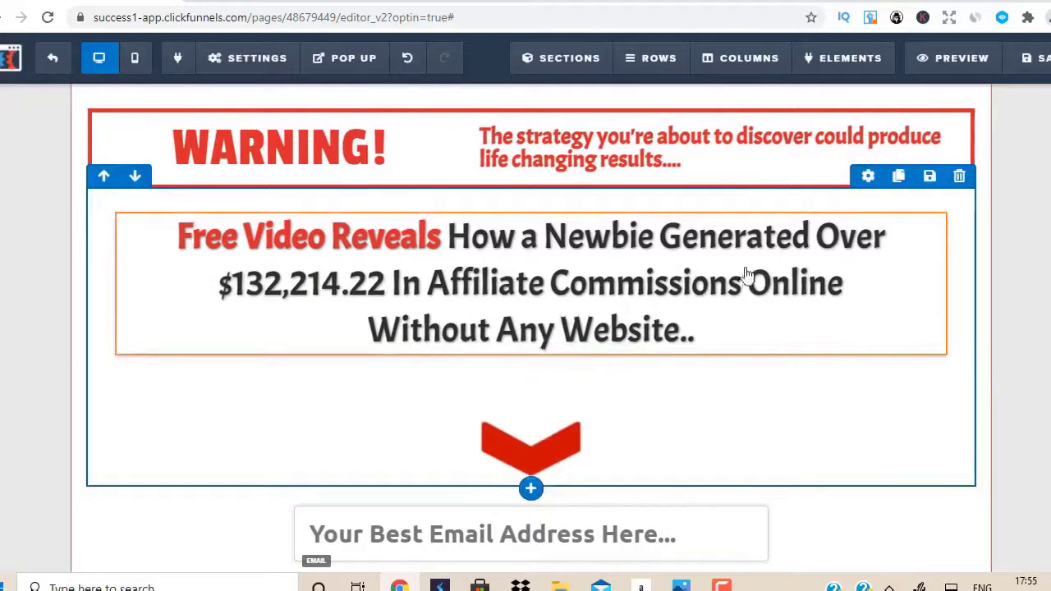
Change the email address input's font family to Acme
scroll(723, 313, "down", 2)
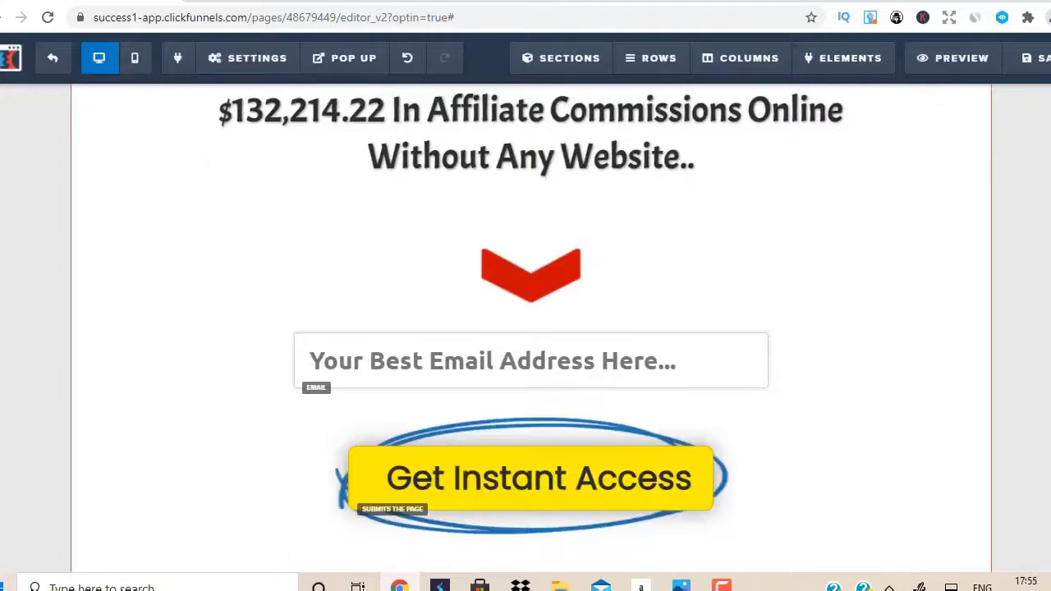
left_click(695, 322)
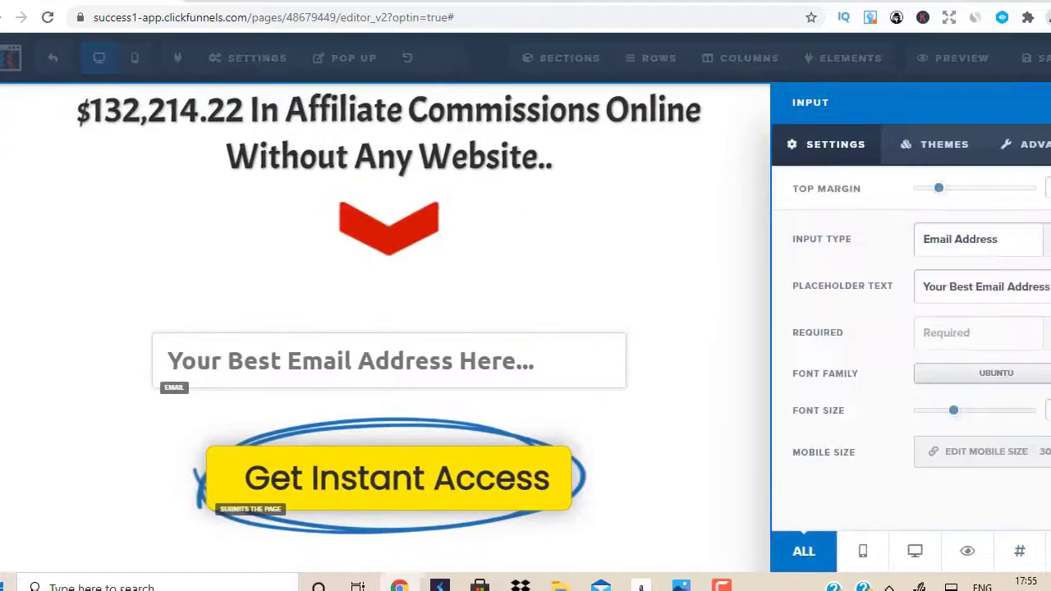
left_click(985, 372)
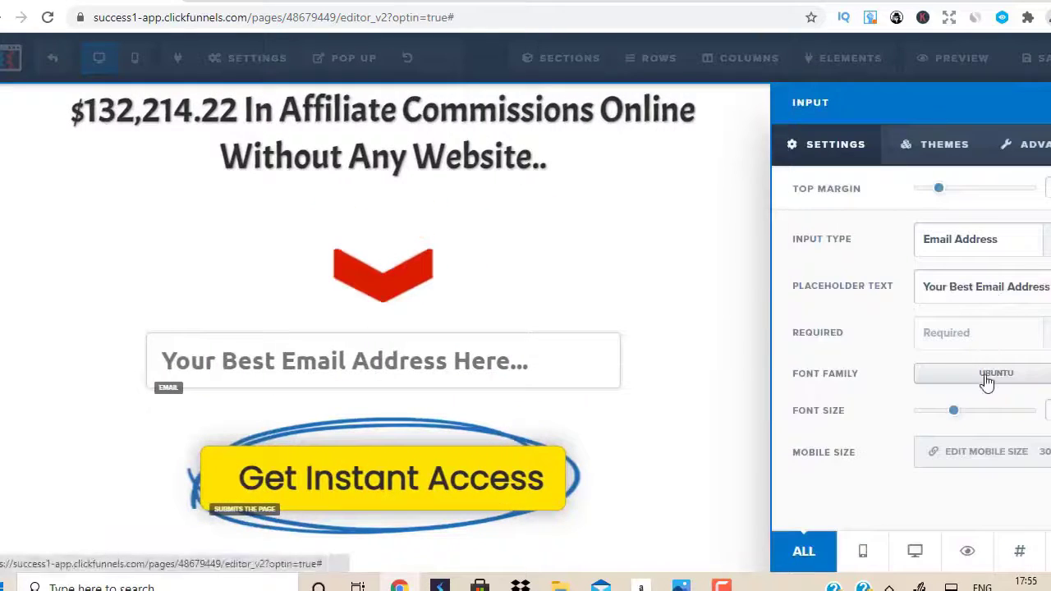
left_click(926, 148)
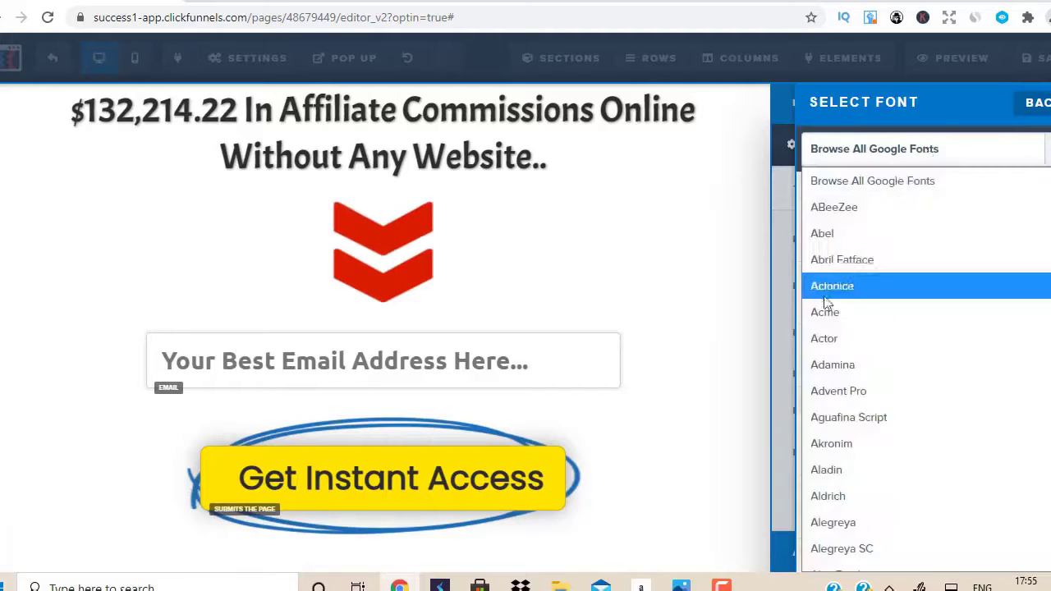
left_click(827, 315)
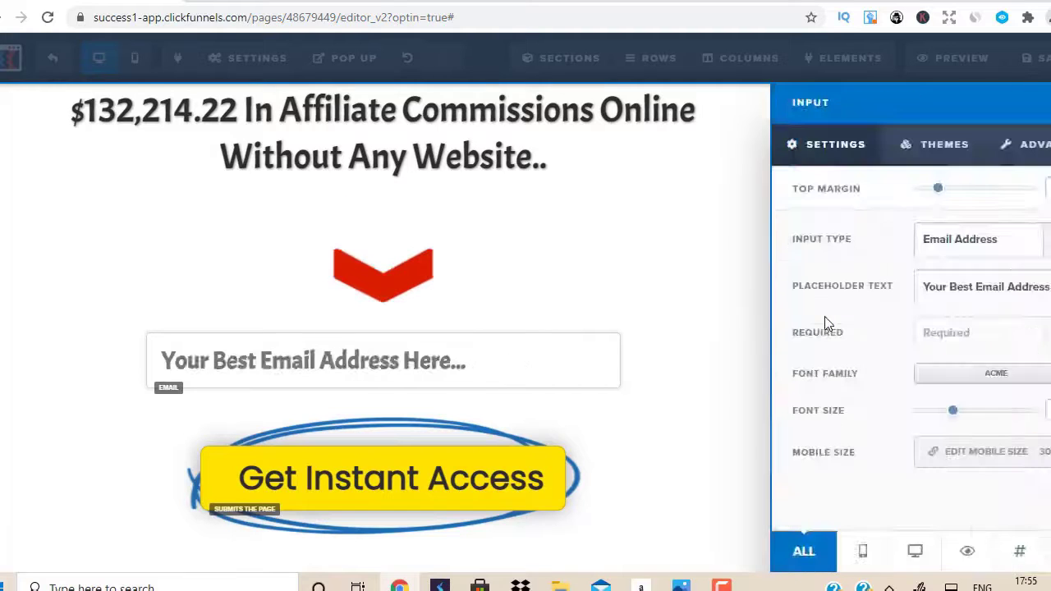
Change the email input's placeholder to "Enter Your Best Email Address Here..." and save the page
left_click(925, 287)
type("Enter")
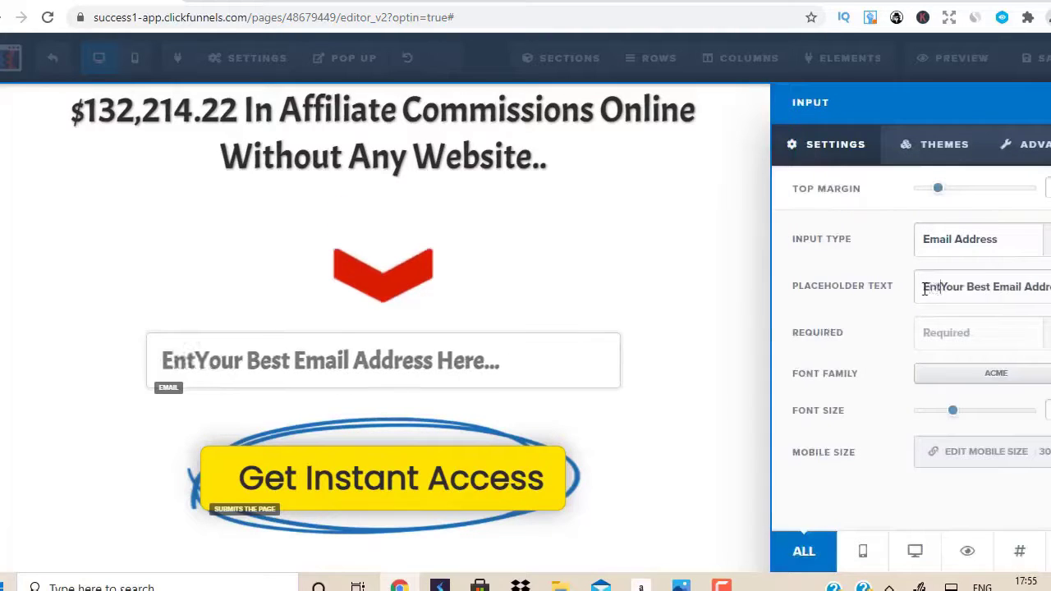
left_click(657, 235)
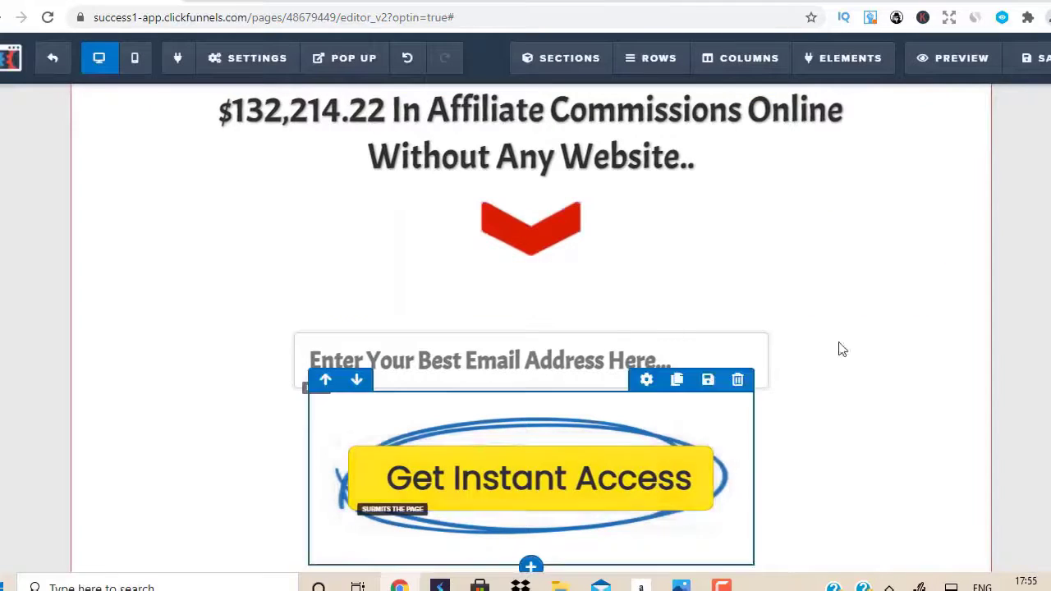
left_click(1039, 58)
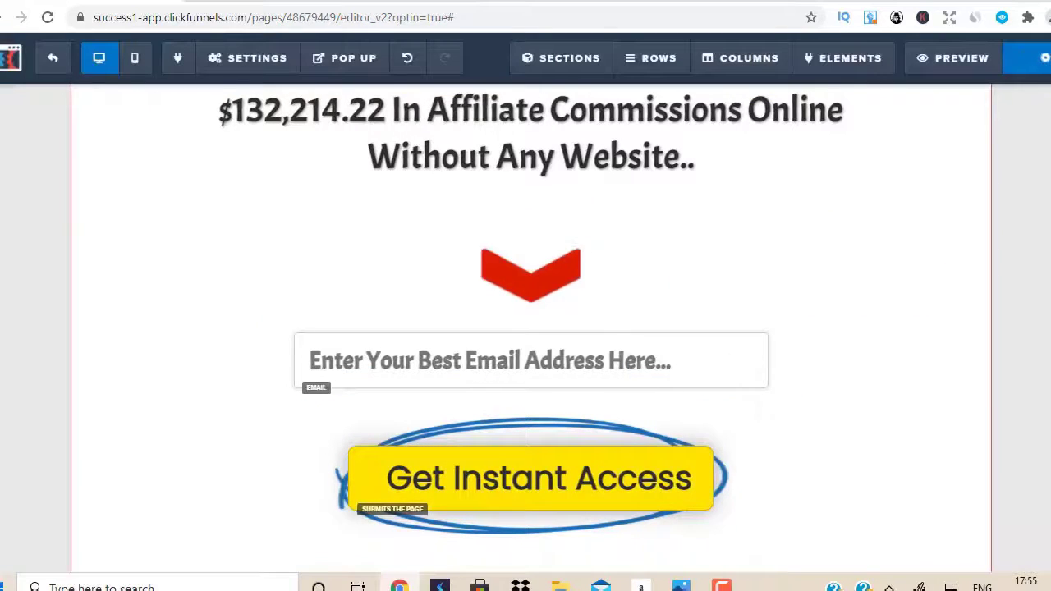
Set the font size of the "The strategy you're about to discover" text beside WARNING! to 34
scroll(531, 328, "up", 2)
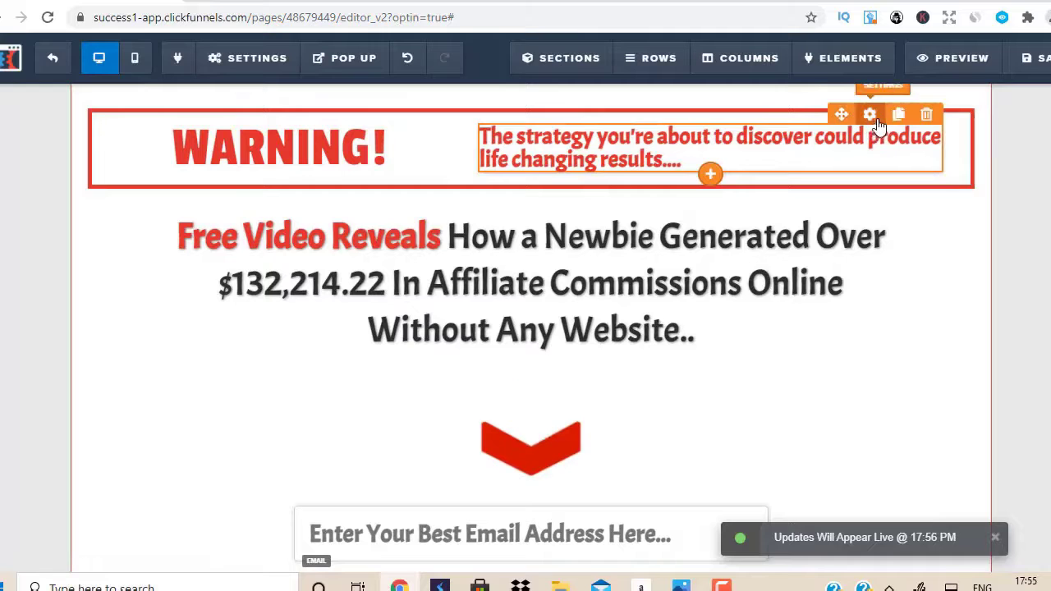
left_click(871, 116)
left_click_drag(939, 276, 948, 274)
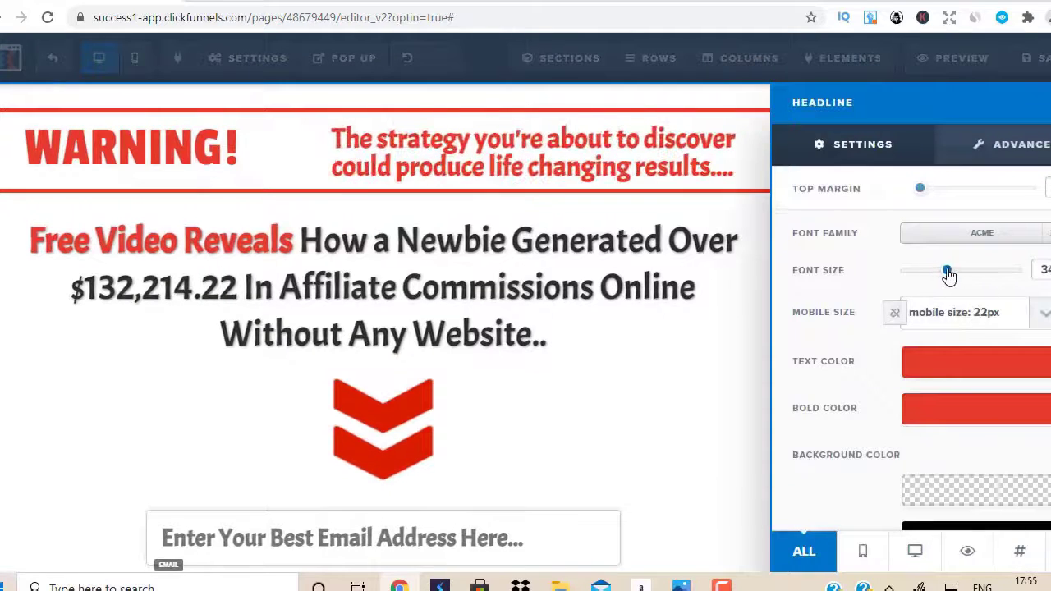
left_click(465, 312)
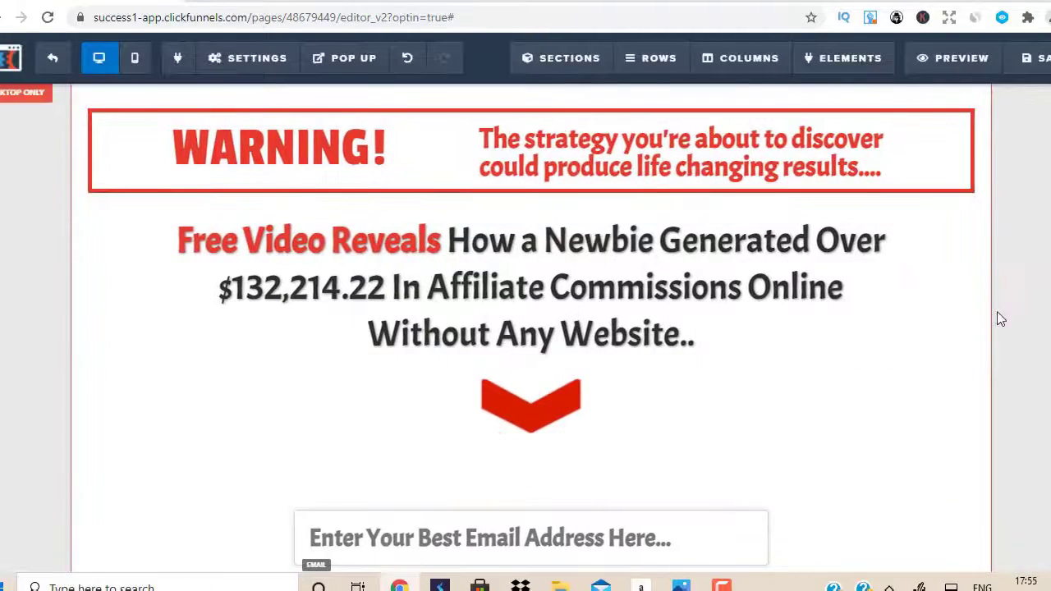
Connect the page's email integration to null (Aweber) with the Integrate Existing List action and the MOBEICR list
scroll(997, 317, "down", 3)
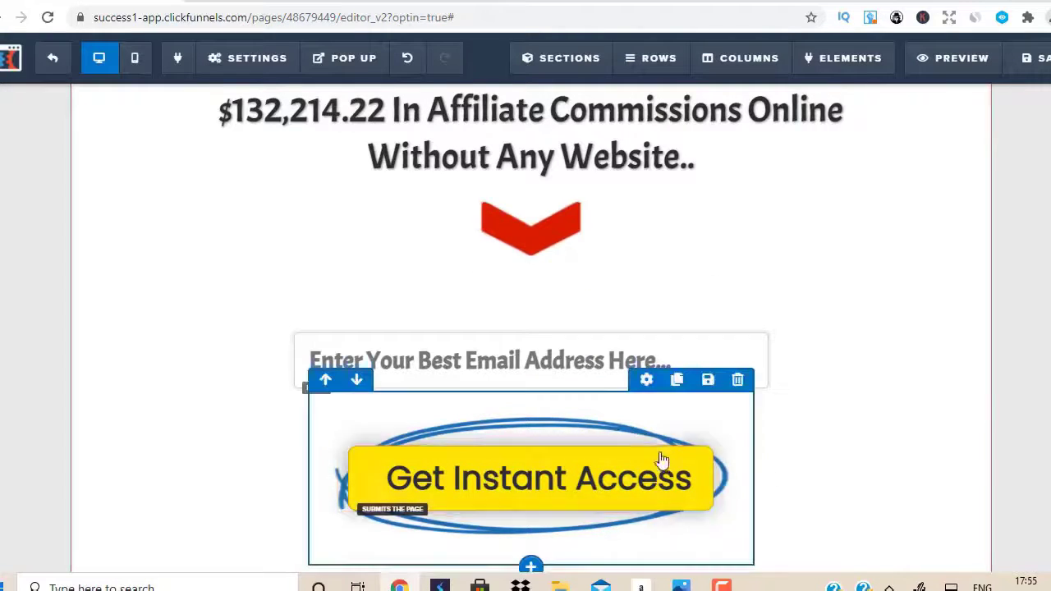
mouse_move(238, 59)
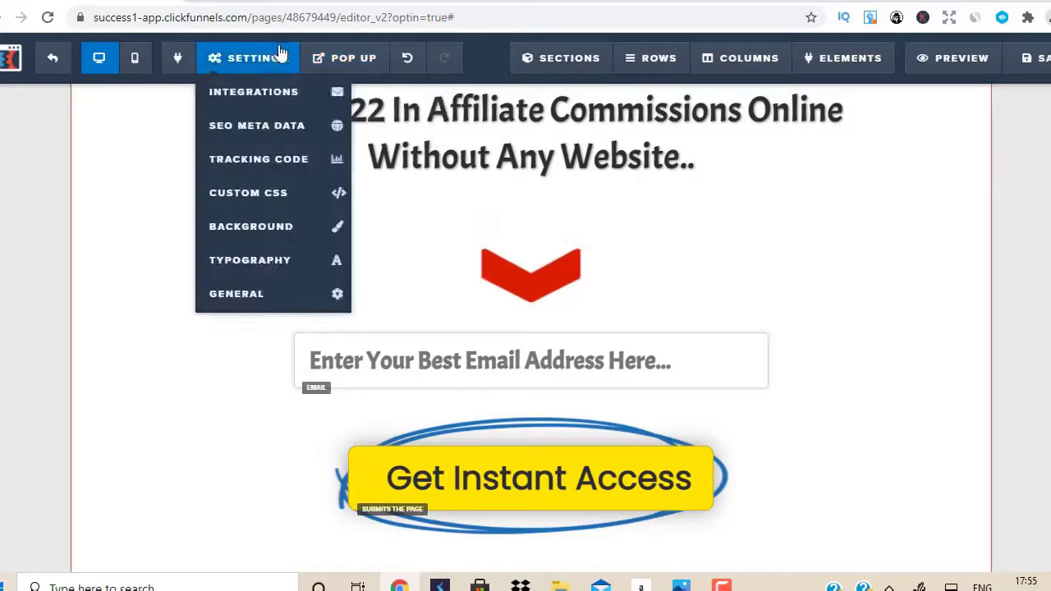
left_click(274, 97)
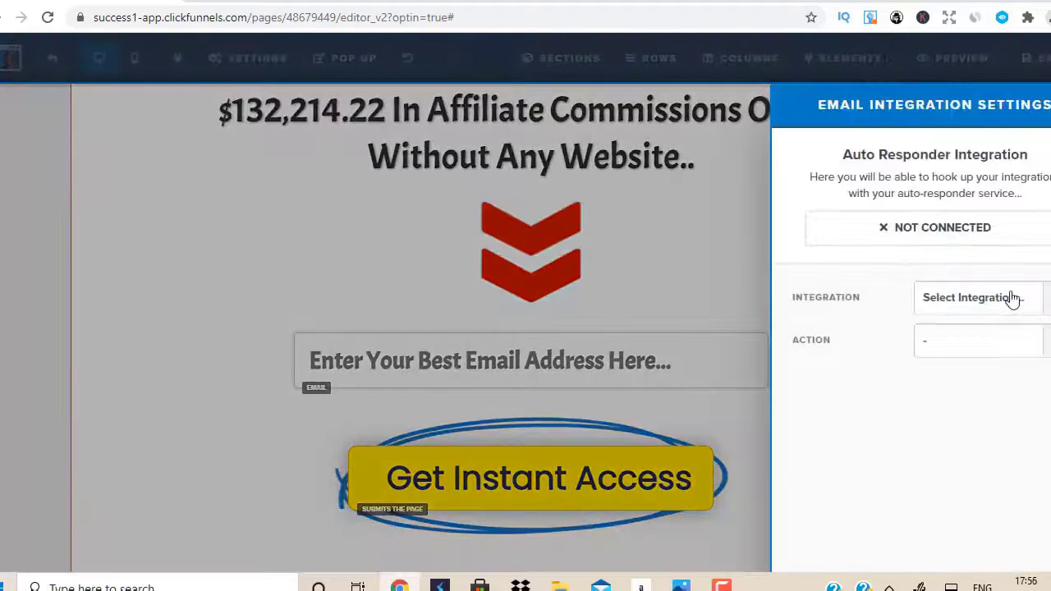
left_click(1010, 298)
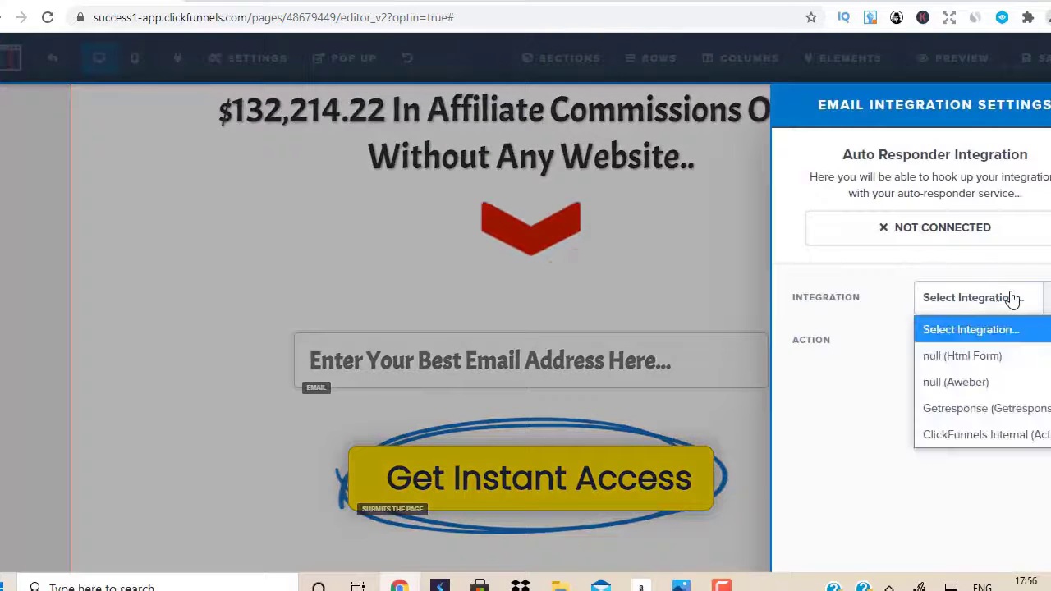
left_click(978, 380)
left_click(985, 344)
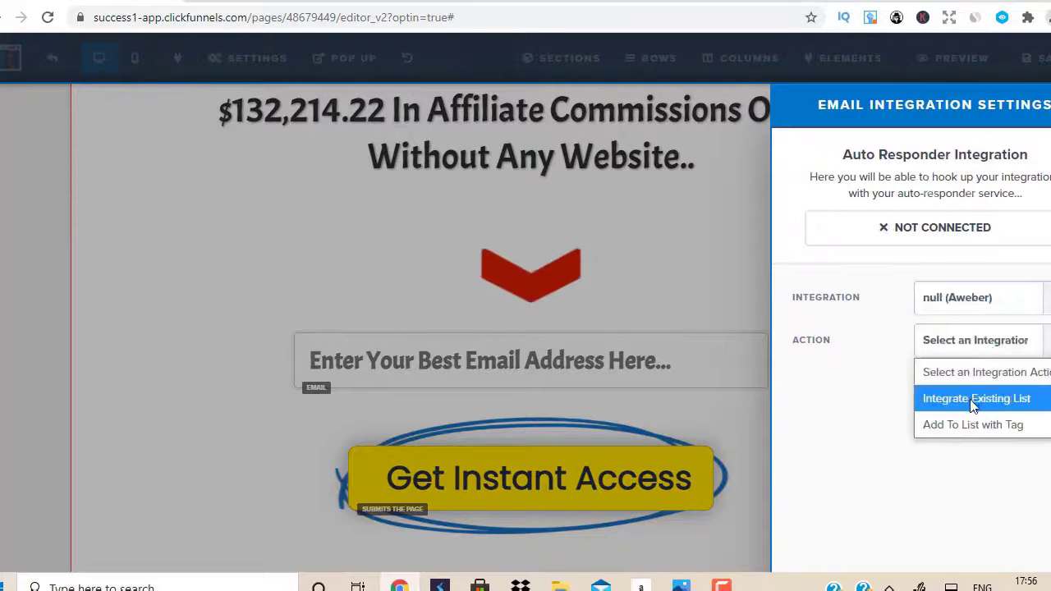
left_click(975, 399)
left_click(966, 388)
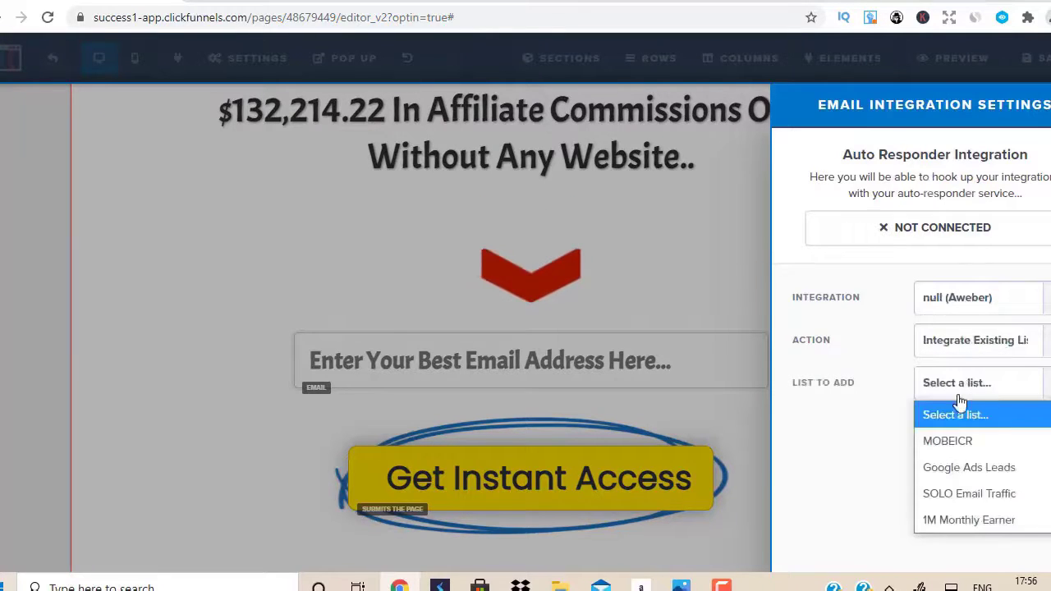
left_click(949, 441)
Replace the page's SEO title with "How To Make Money Online"
left_click(231, 60)
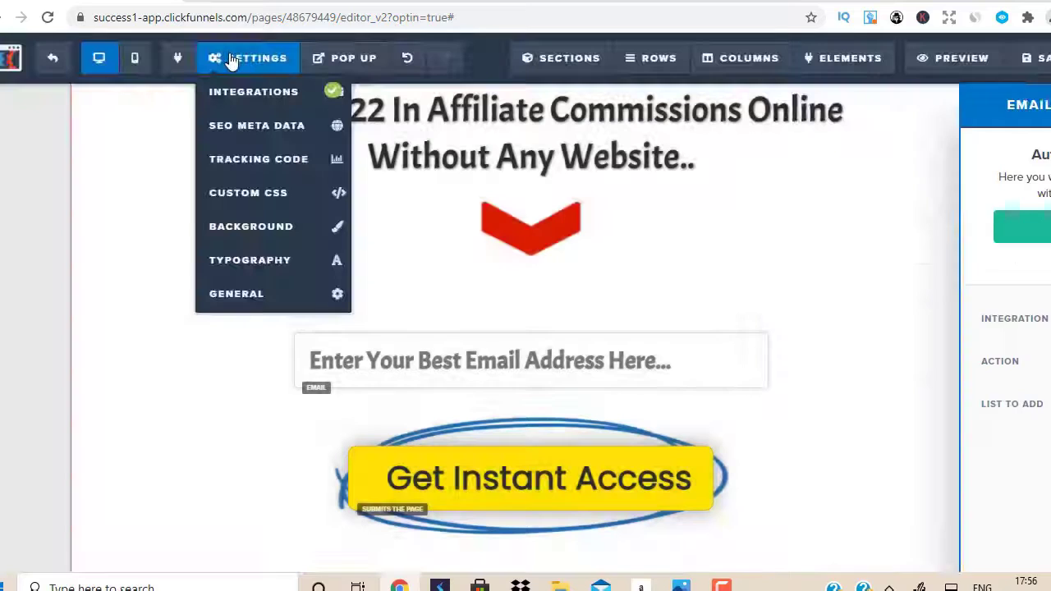
left_click(262, 128)
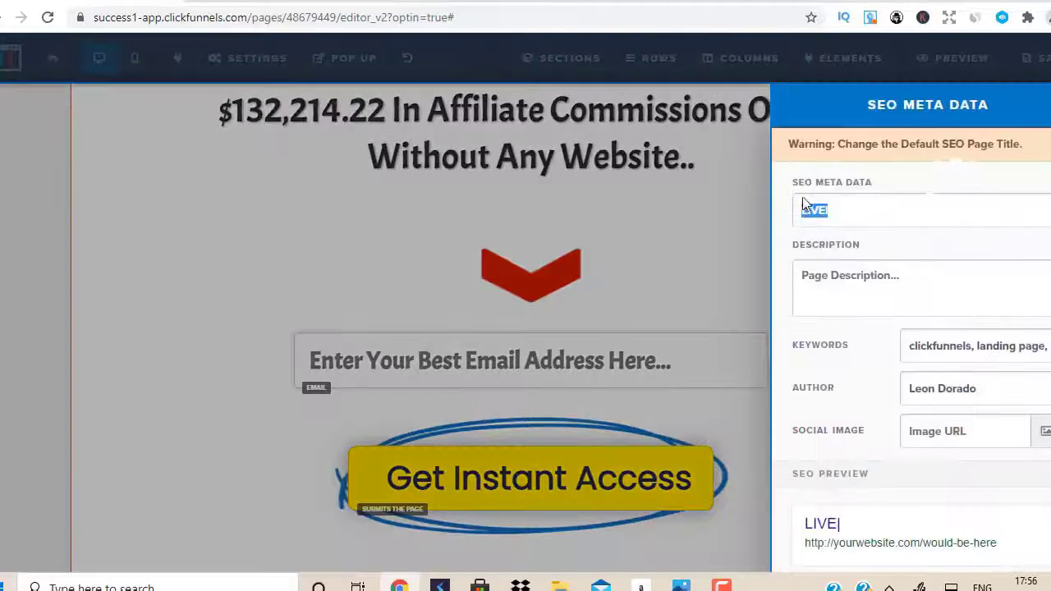
double_click(838, 211)
left_click(839, 208)
key("ctrl+a")
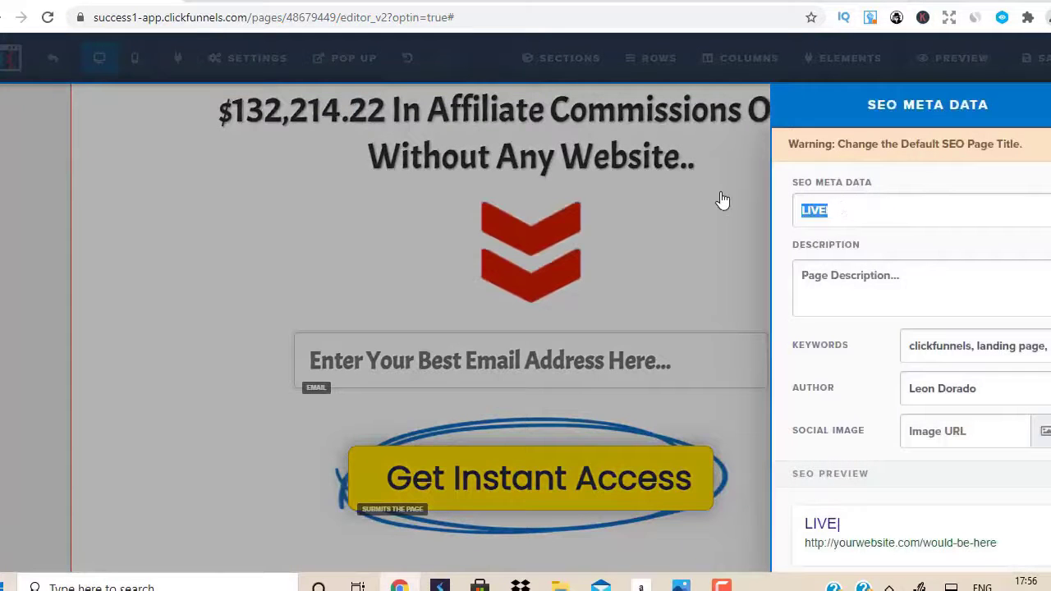
type("How To")
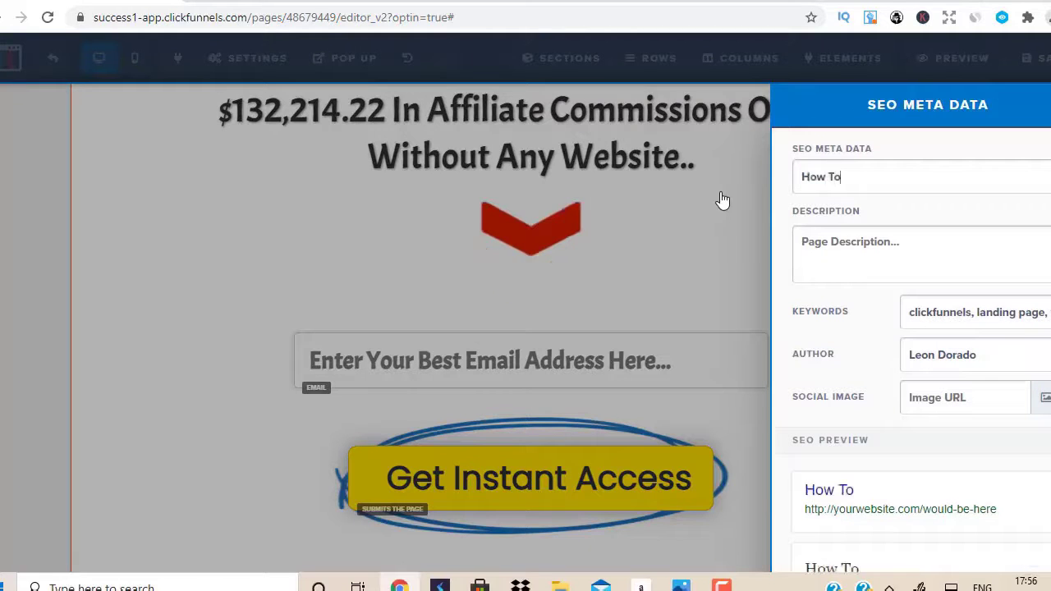
type(" Make Mon")
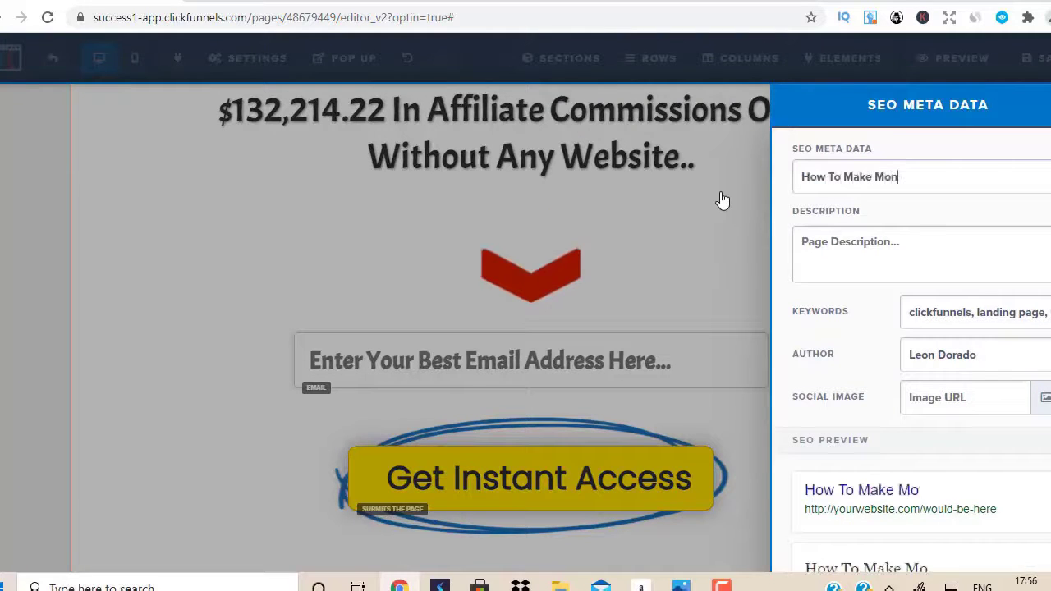
type("ey Online")
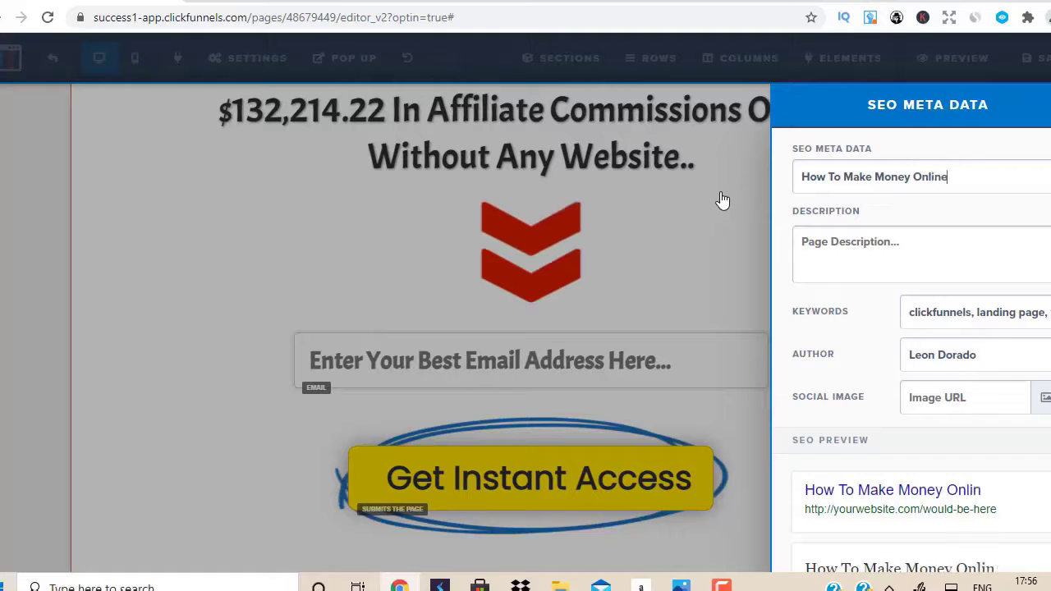
left_click(235, 271)
left_click(258, 66)
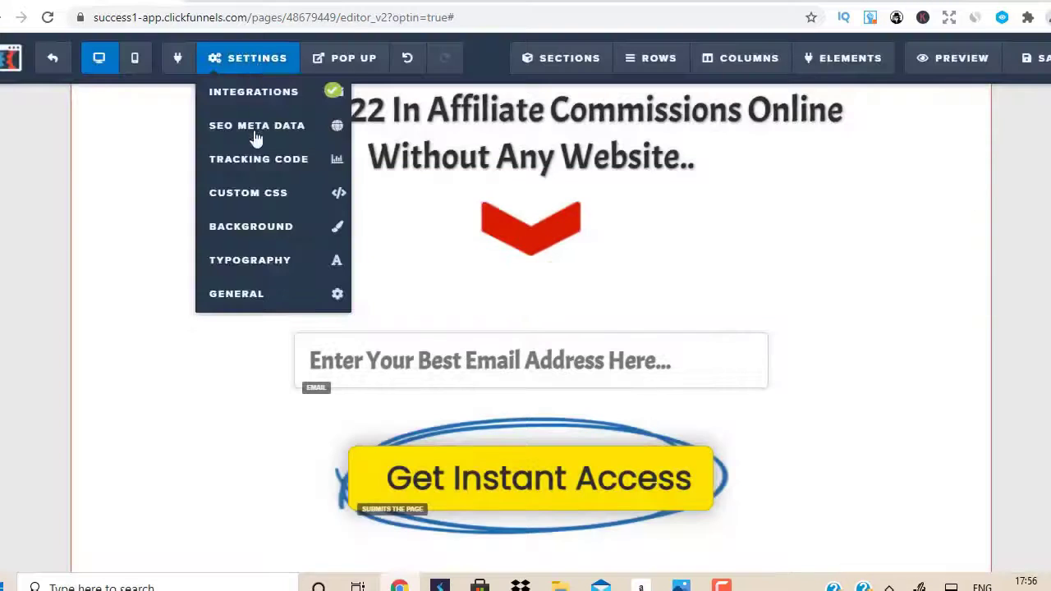
left_click(263, 298)
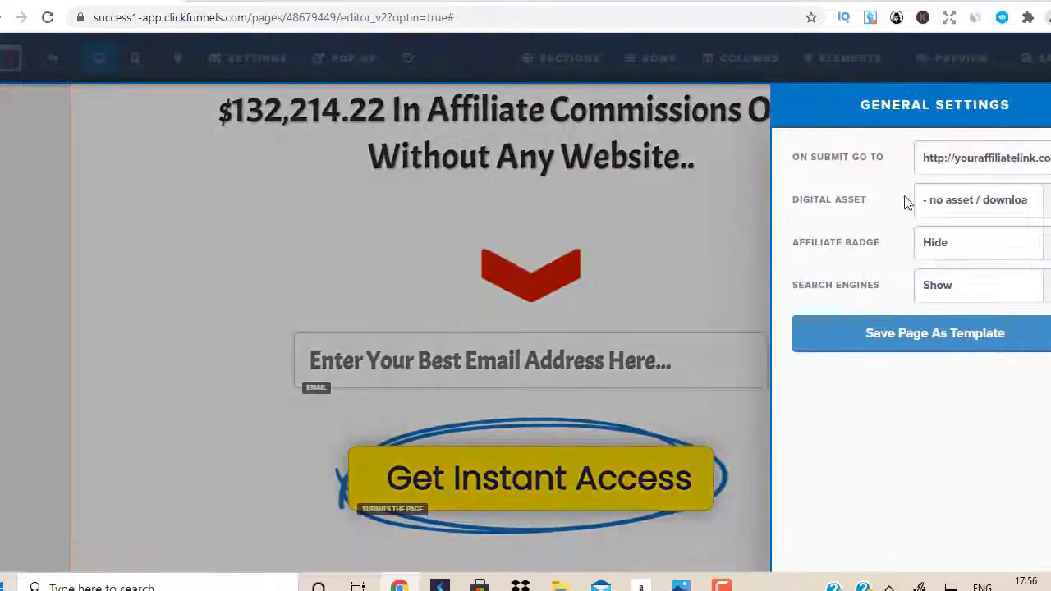
left_click_drag(919, 158, 1047, 158)
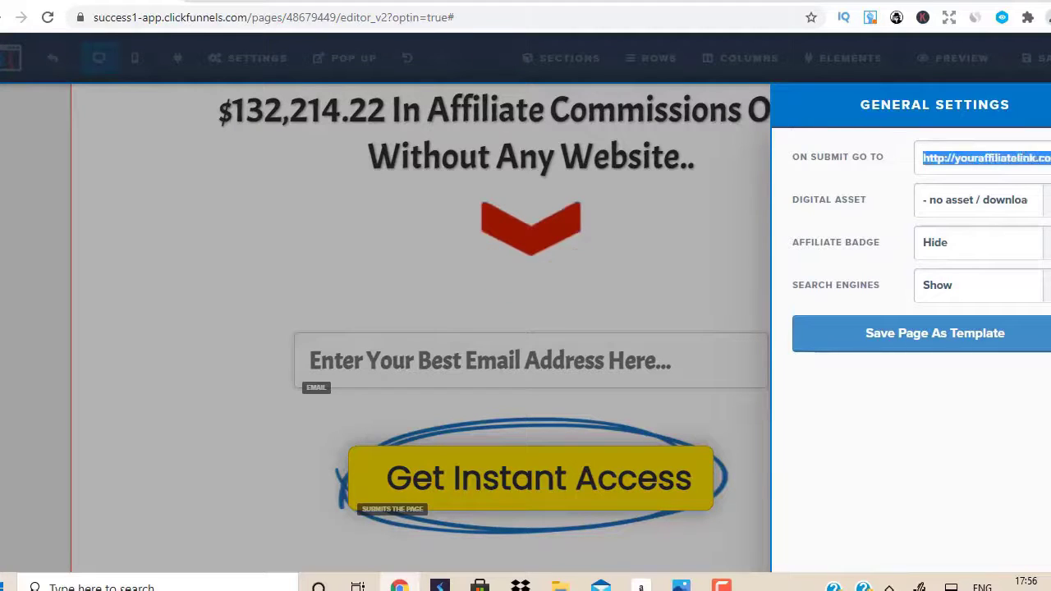
type("http")
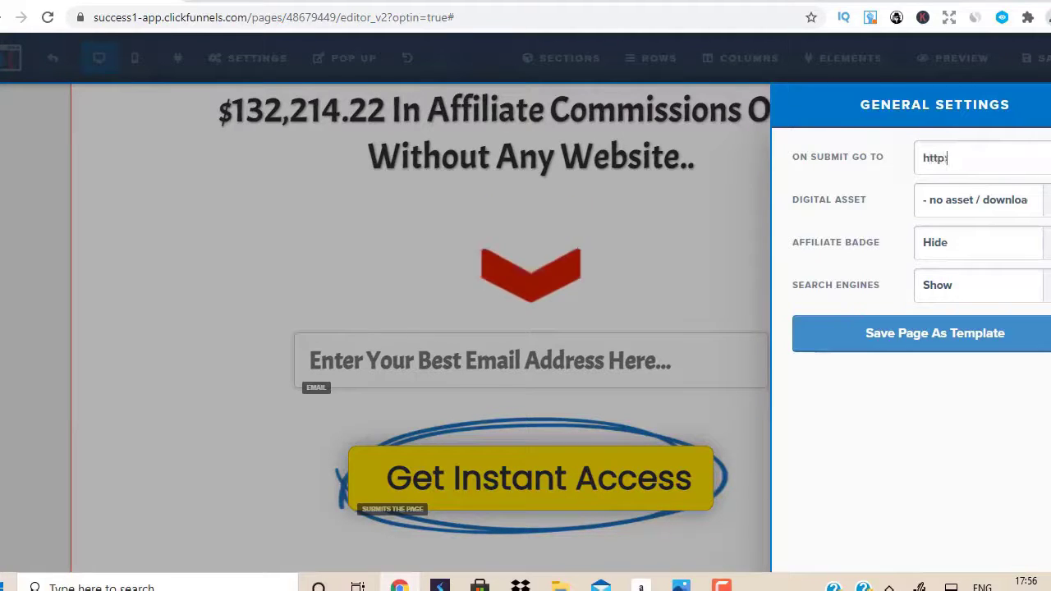
type("://you")
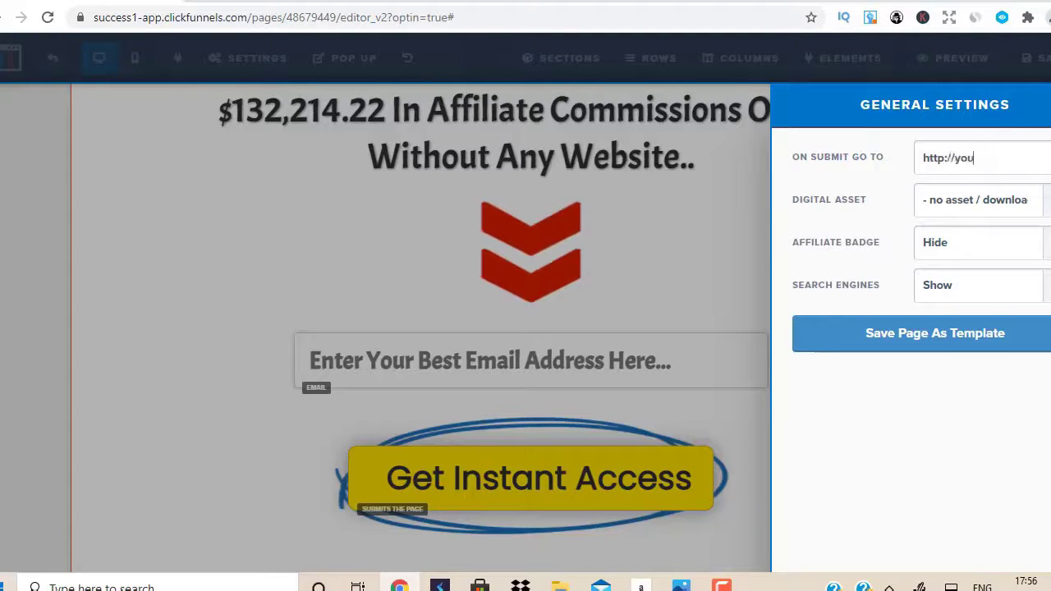
type("rlink.com")
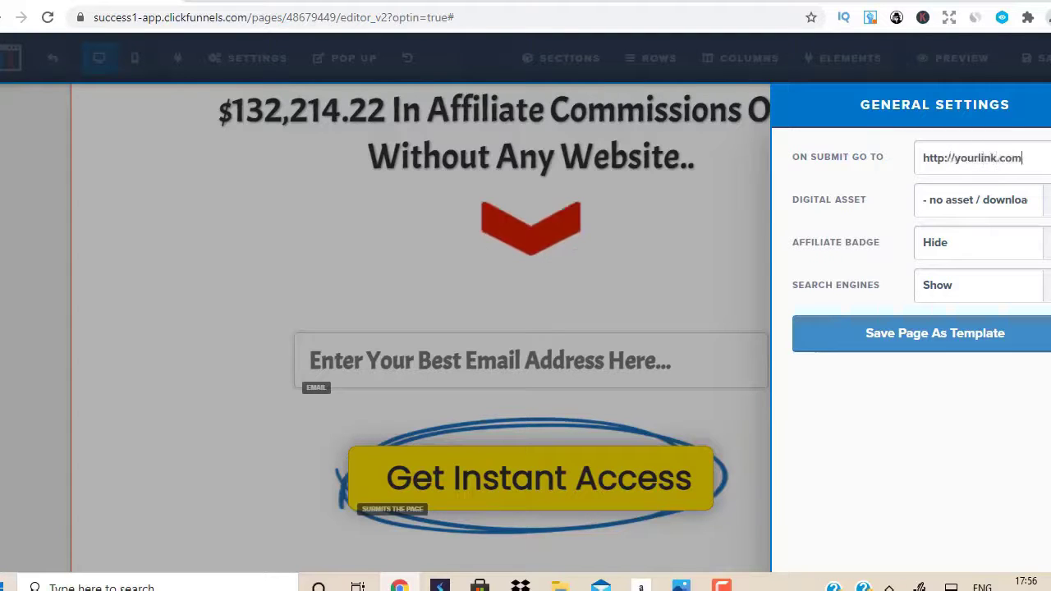
left_click(495, 199)
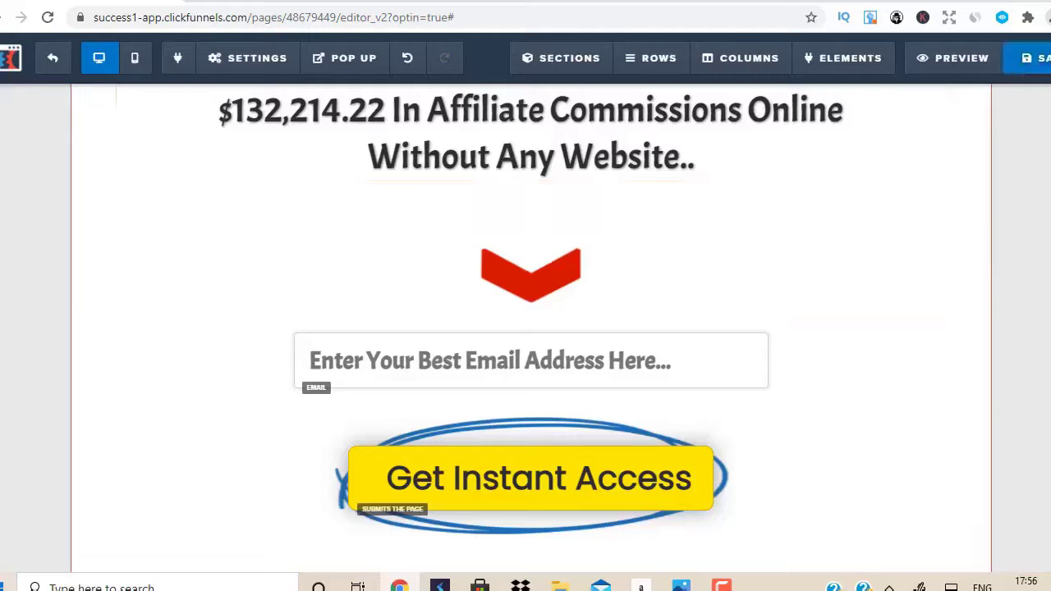
left_click(1036, 58)
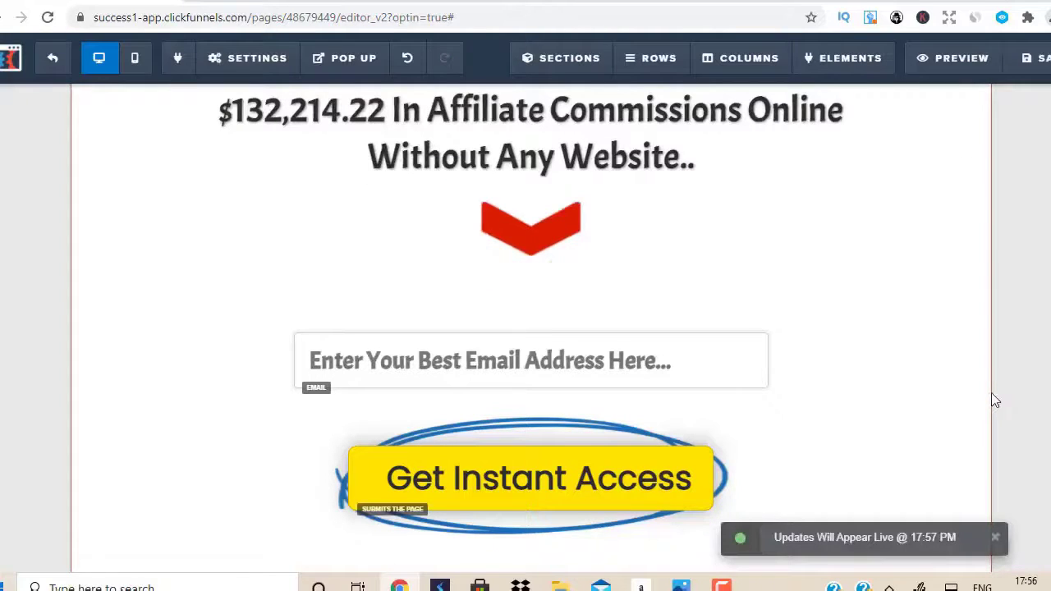
Clone the desktop-only section containing the WARNING! box, headline and optin form, and look over the copy
scroll(992, 393, "up", 2)
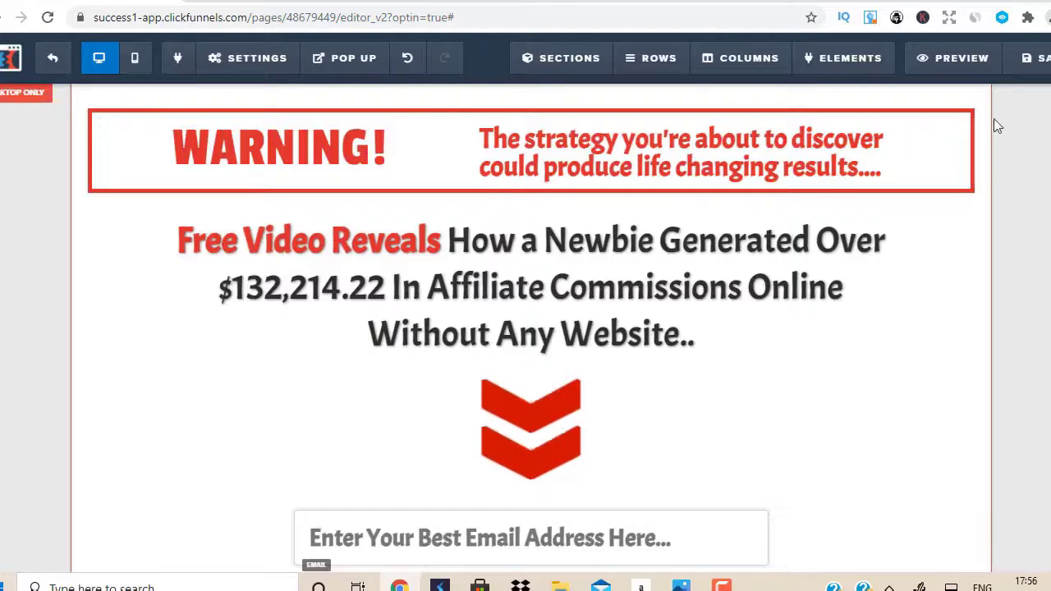
mouse_move(985, 97)
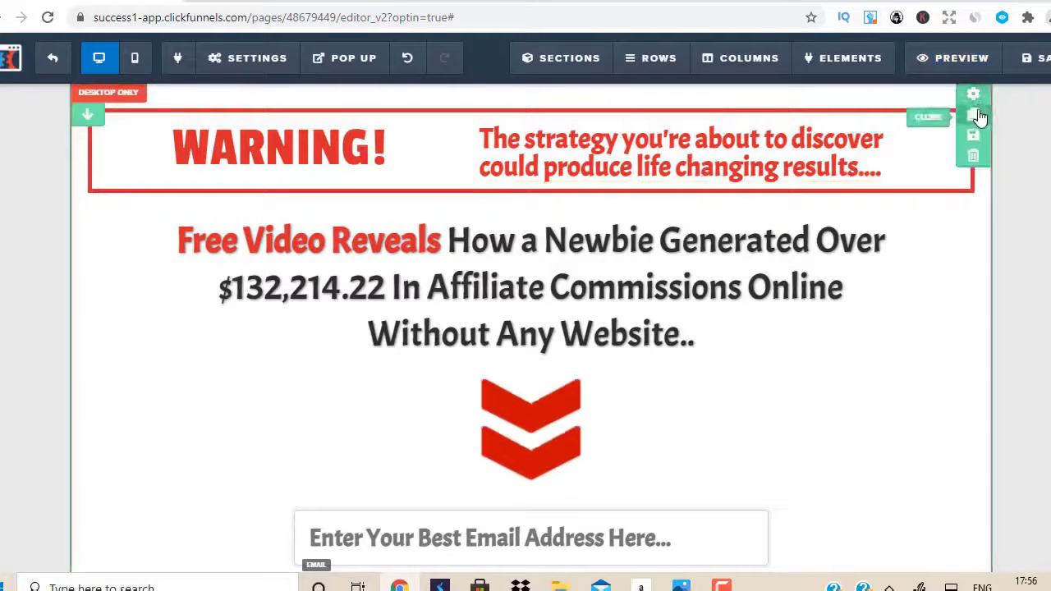
scroll(979, 107, "down", 1)
scroll(1050, 347, "up", 2)
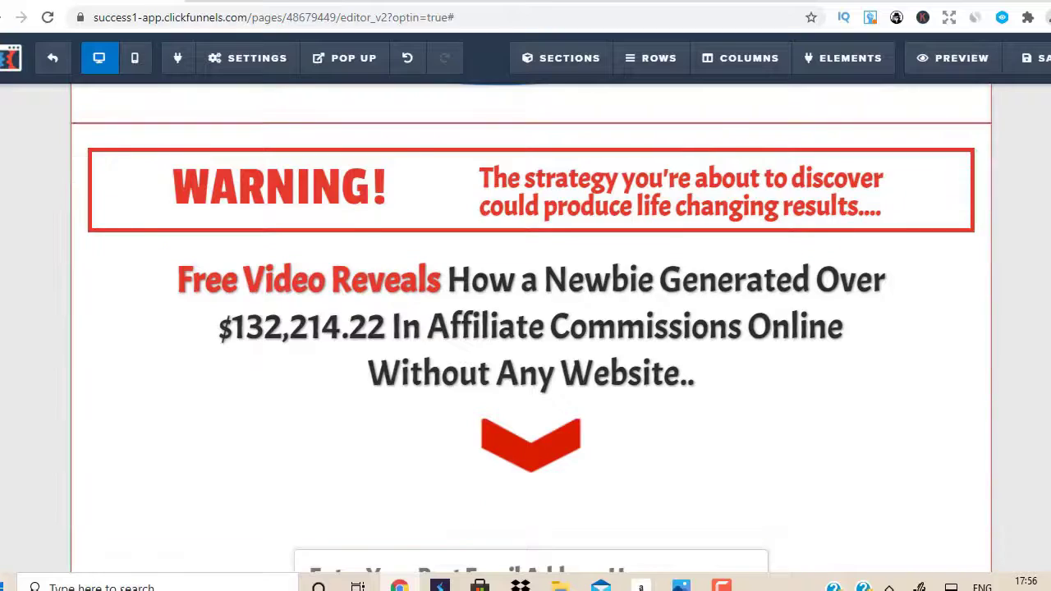
scroll(1050, 347, "down", 1)
scroll(1050, 347, "up", 3)
scroll(1050, 347, "down", 4)
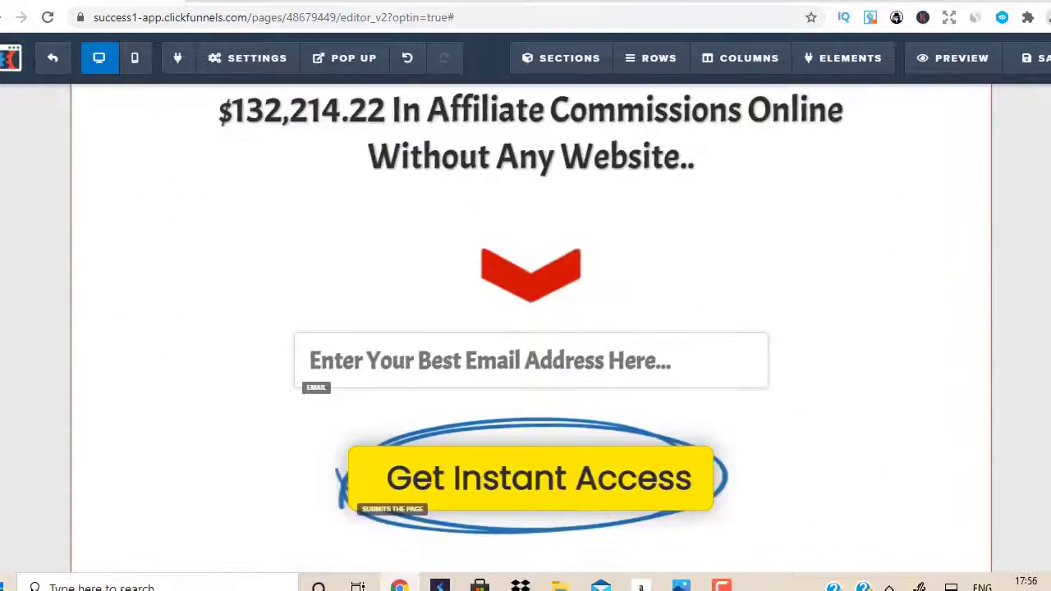
Check the device visibility setting of the original section containing the WARNING! box
scroll(1050, 346, "up", 5)
scroll(1050, 347, "down", 3)
scroll(1049, 347, "up", 1)
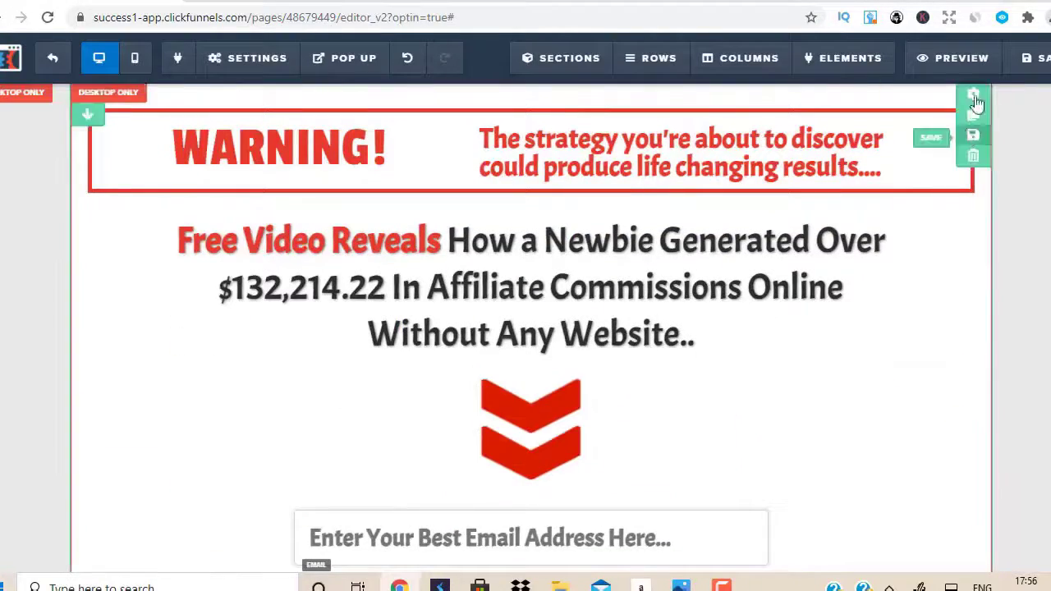
left_click(976, 95)
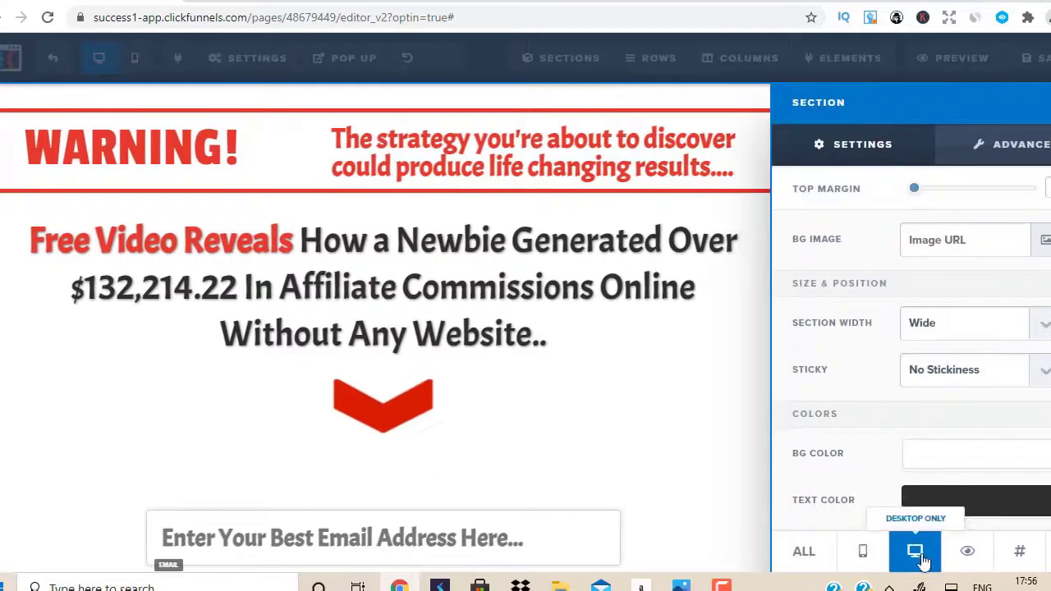
left_click(543, 377)
Set the cloned WARNING! section's visibility to Mobile Only
scroll(544, 377, "up", 4)
scroll(531, 329, "down", 3)
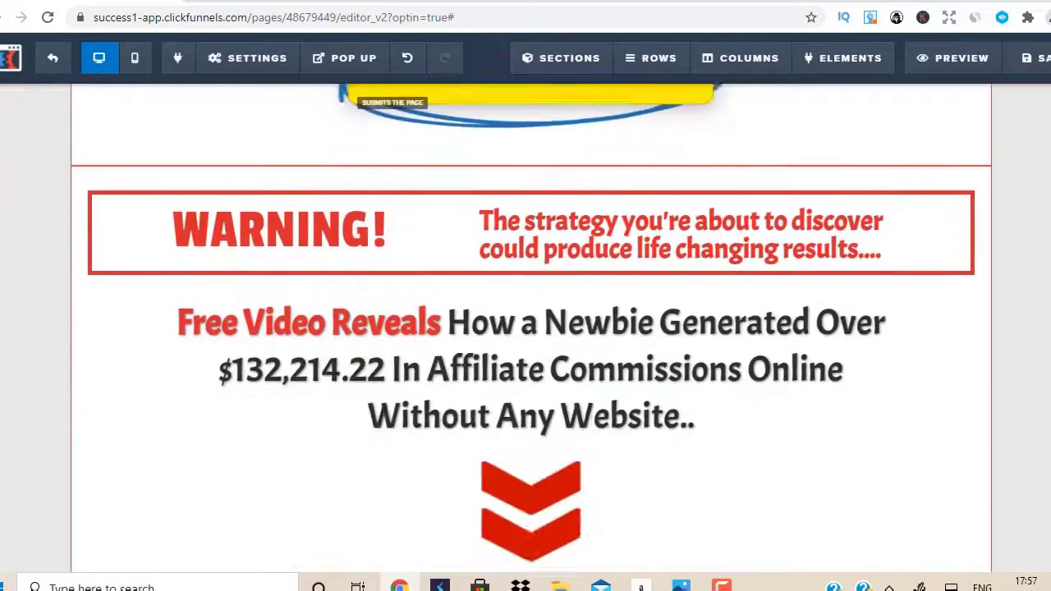
scroll(530, 329, "up", 2)
scroll(531, 328, "down", 1)
scroll(531, 329, "up", 1)
scroll(1013, 288, "up", 1)
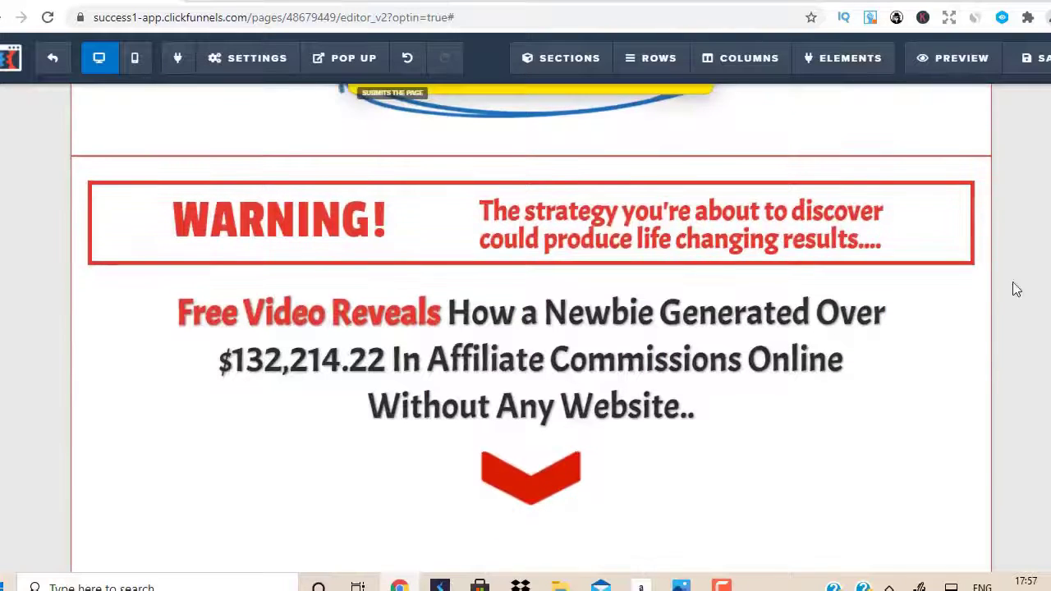
mouse_move(958, 164)
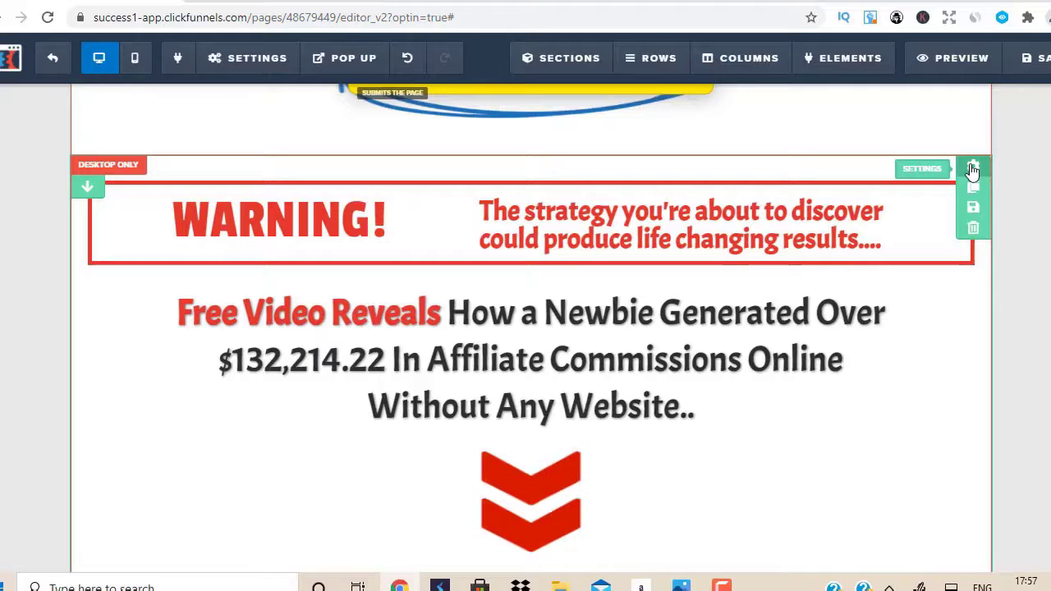
left_click(973, 170)
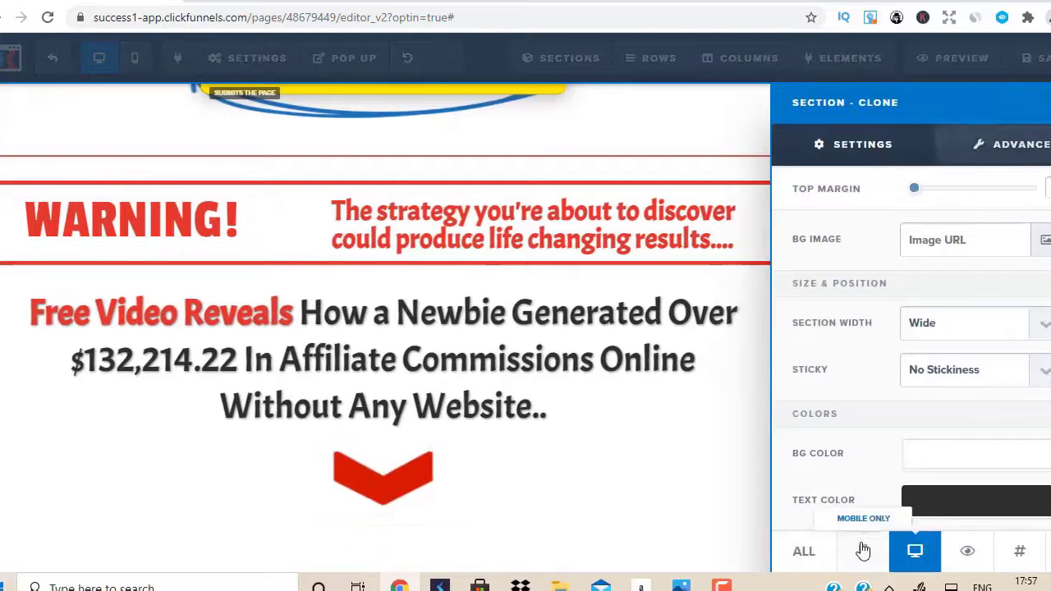
left_click(861, 548)
left_click(739, 308)
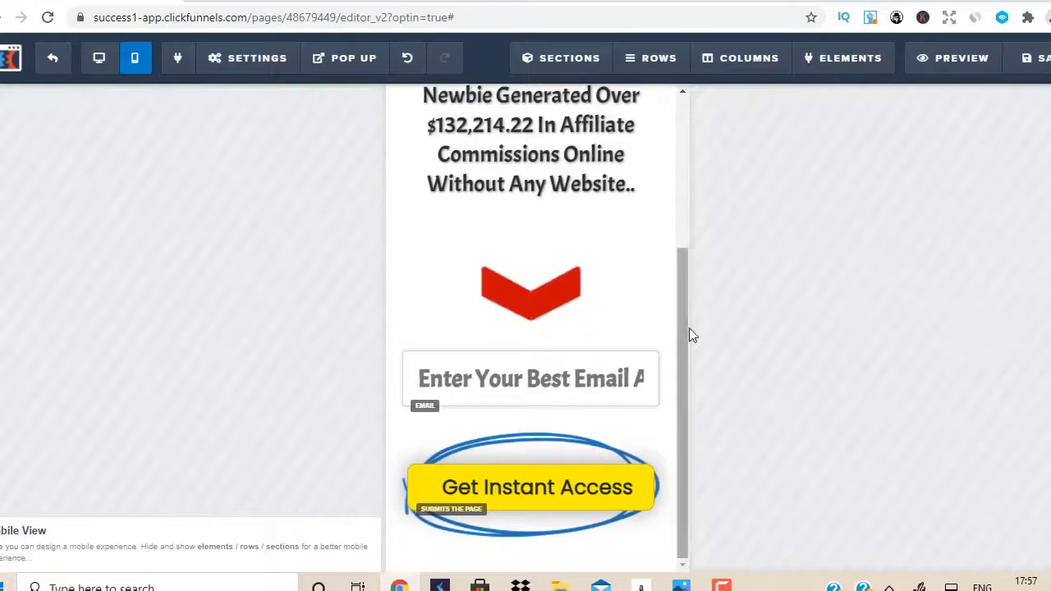
Center the "The strategy you're about to discover could produce life changing results...." text under WARNING! in the mobile layout
left_click_drag(687, 326, 686, 105)
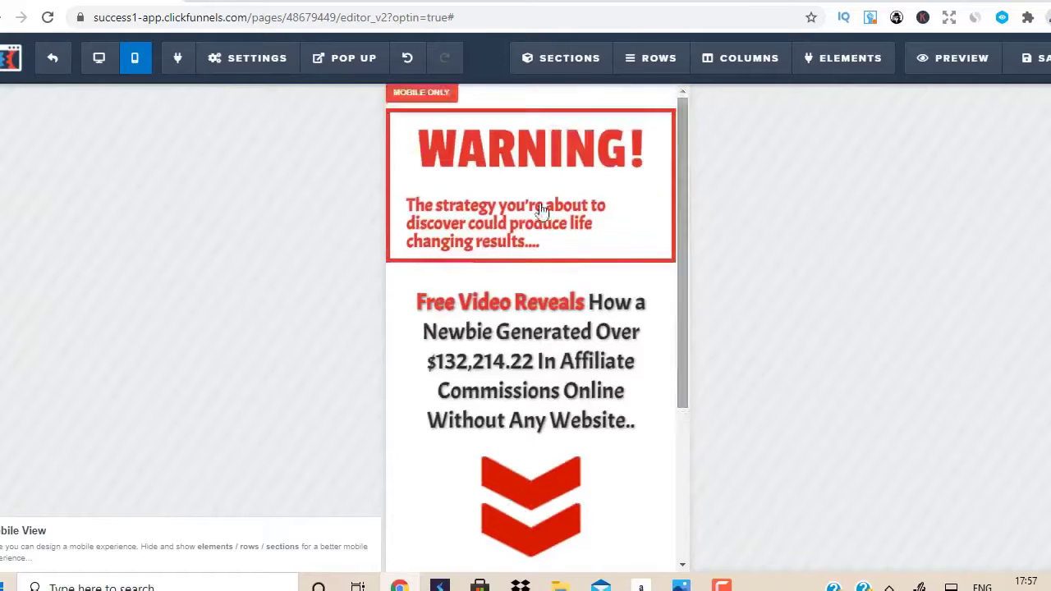
left_click(535, 214)
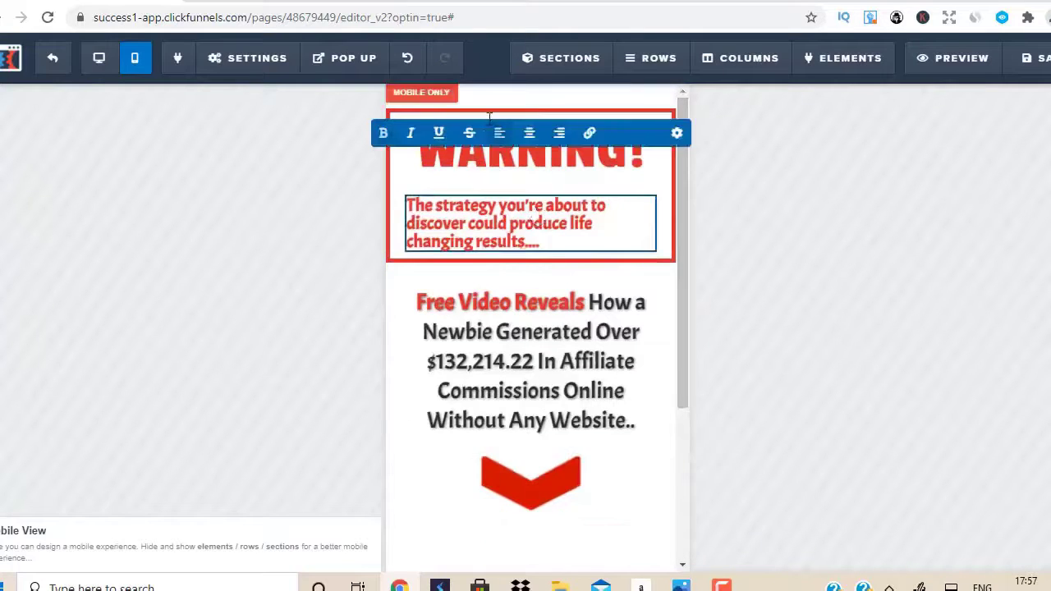
left_click(532, 136)
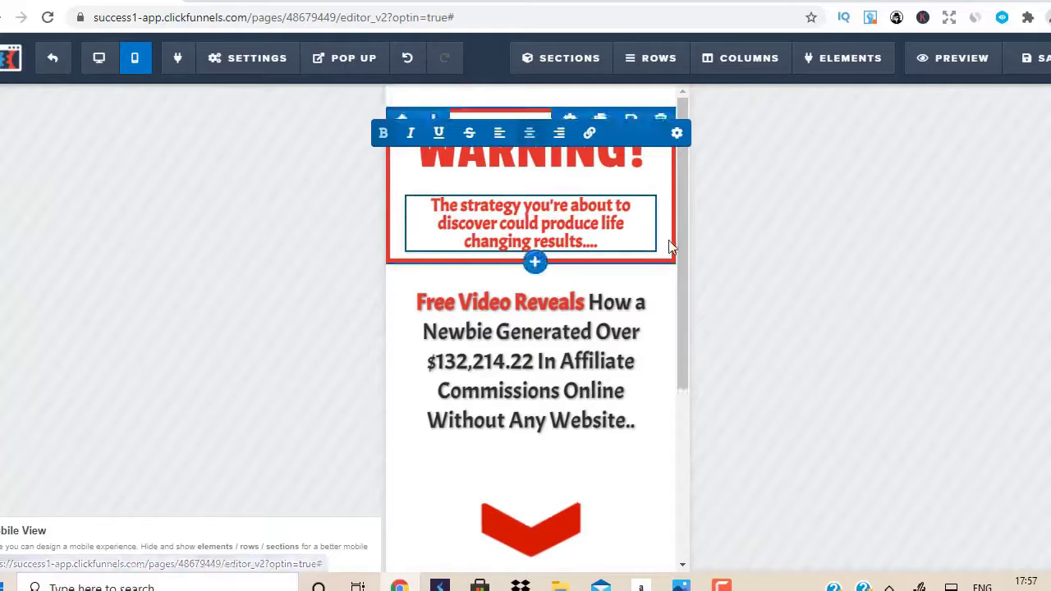
left_click(674, 307)
Reduce the email input's font size to 16 in the mobile-only section and save the page
left_click_drag(688, 208, 629, 368)
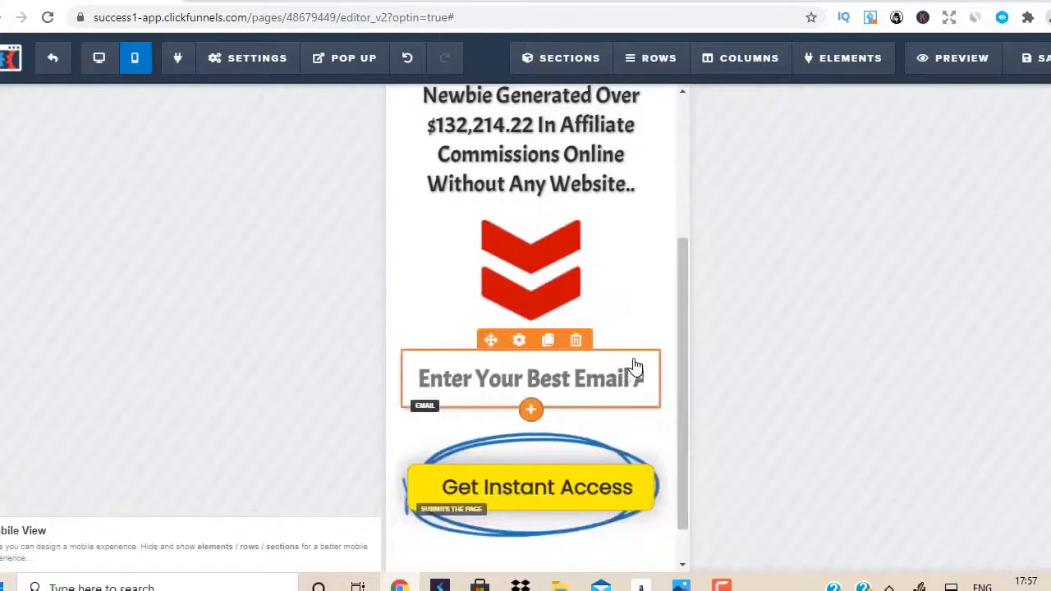
left_click(519, 341)
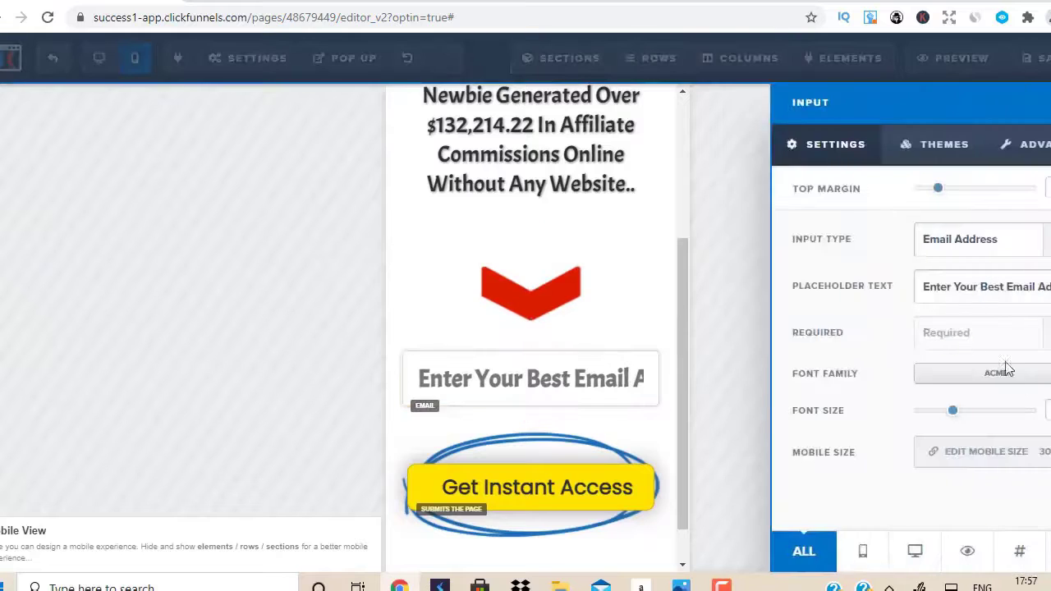
left_click_drag(953, 412, 927, 414)
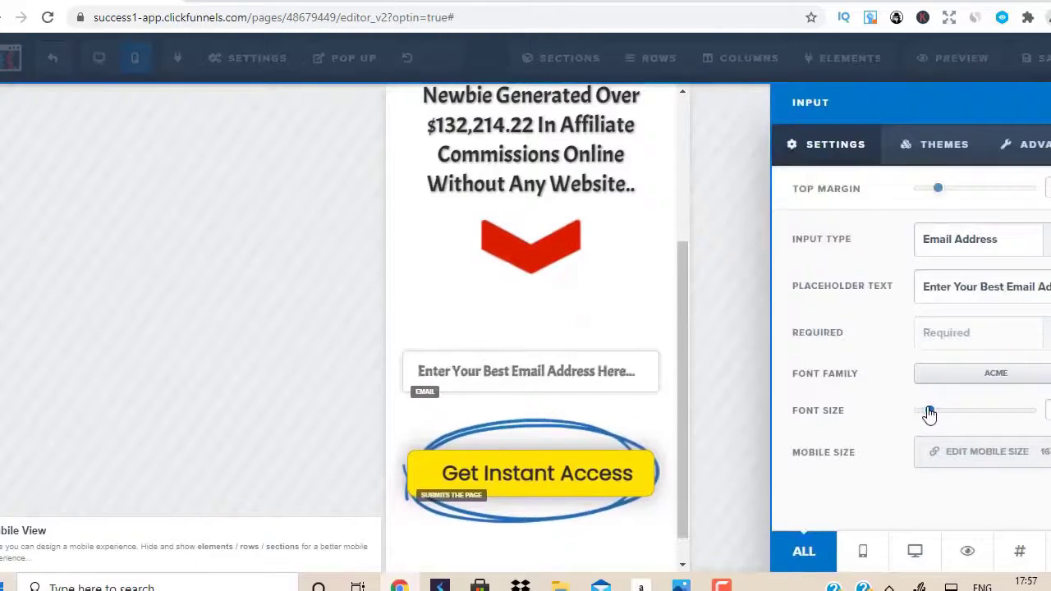
left_click(659, 319)
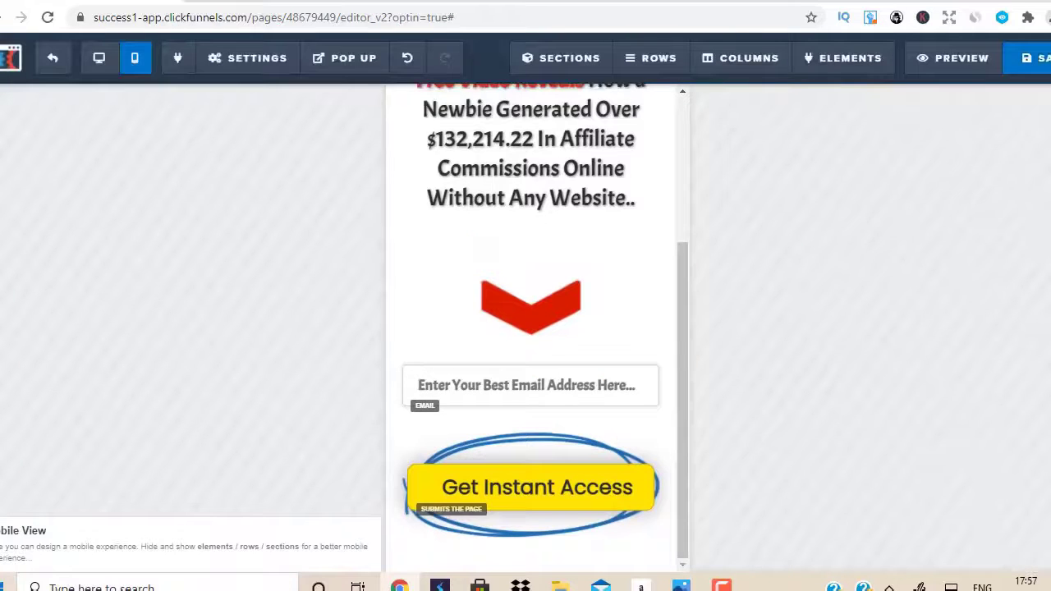
Compare the page's desktop and mobile layouts, and return to the Optin step's overview
left_click(99, 60)
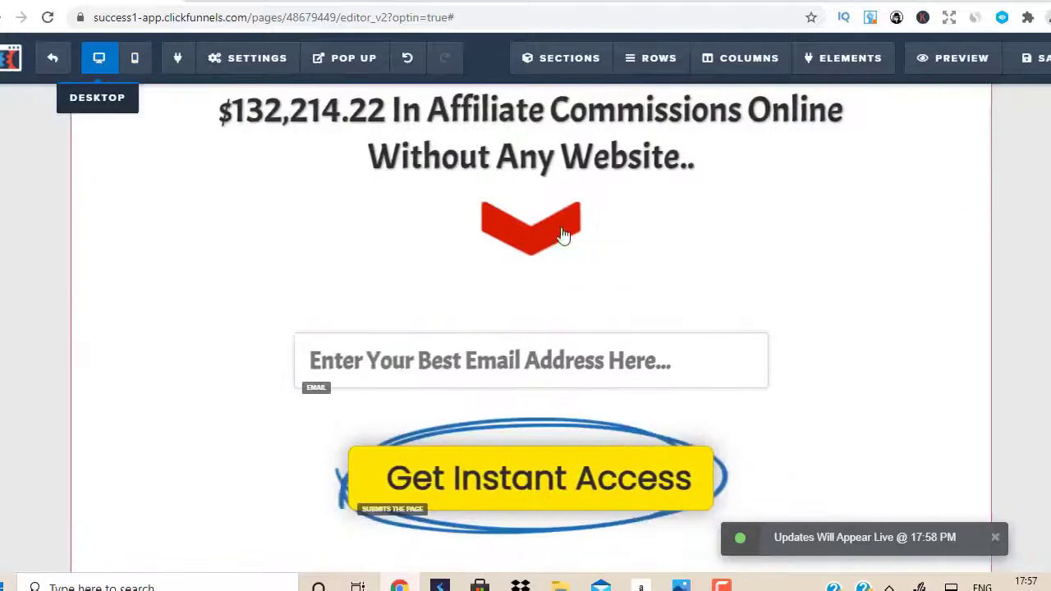
scroll(734, 321, "up", 2)
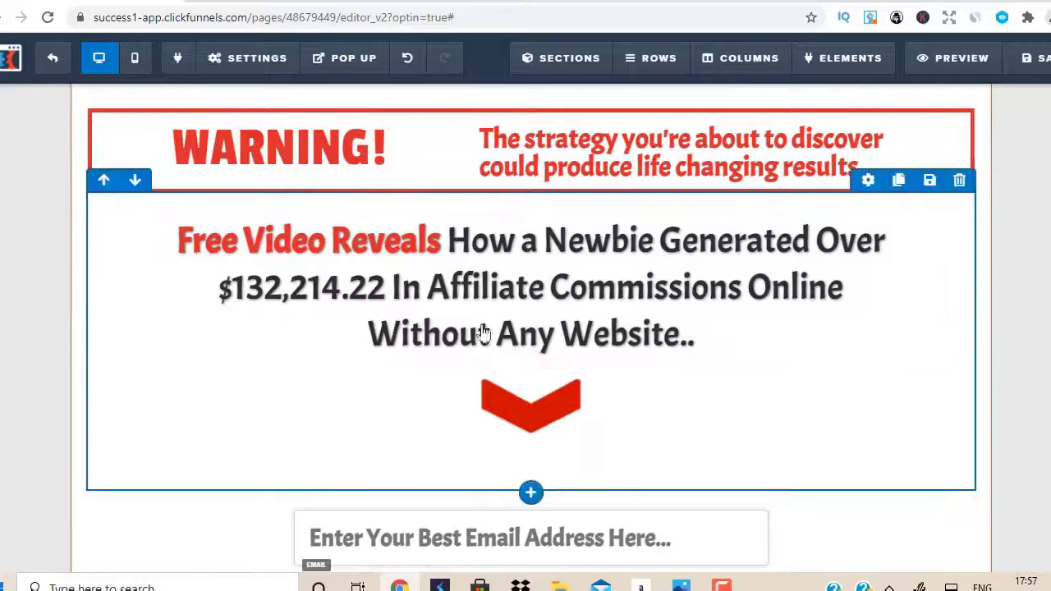
left_click(135, 59)
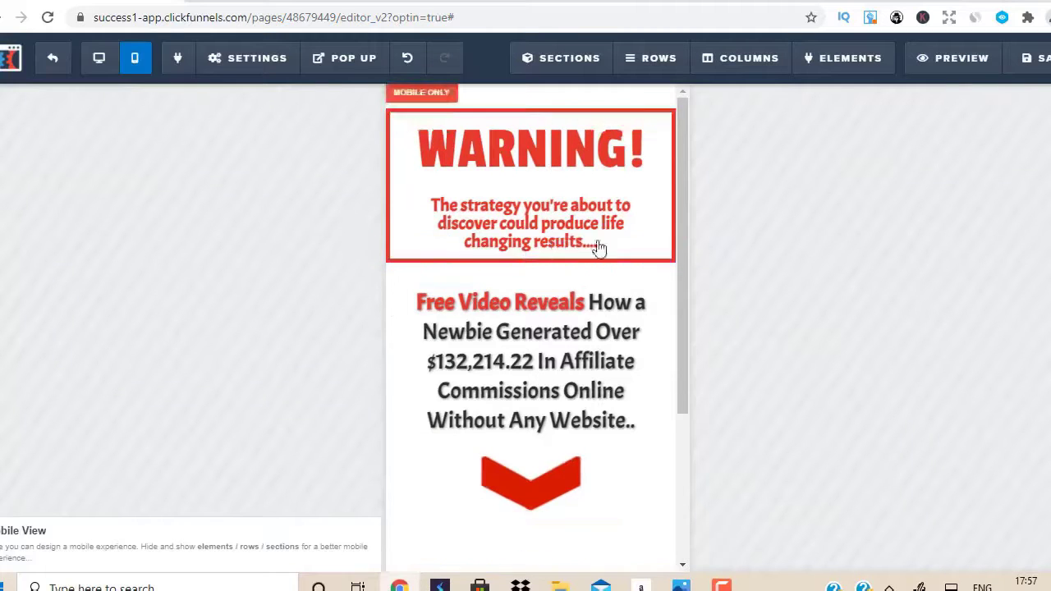
left_click(54, 59)
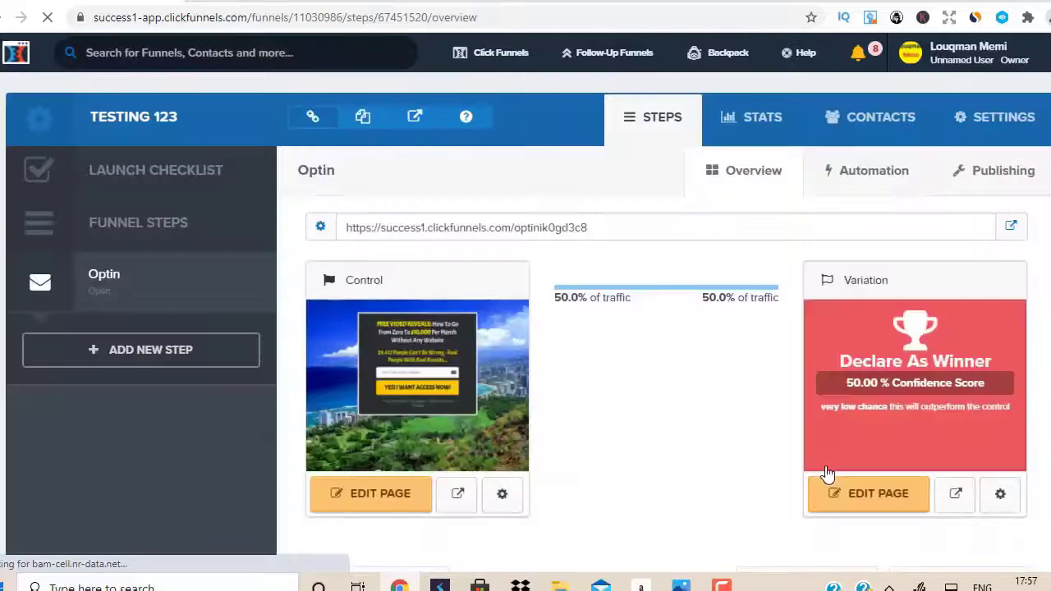
Set the split test traffic to 100% control and 0% variation, apply the changes, and select the optin page URL
left_click_drag(665, 288, 866, 288)
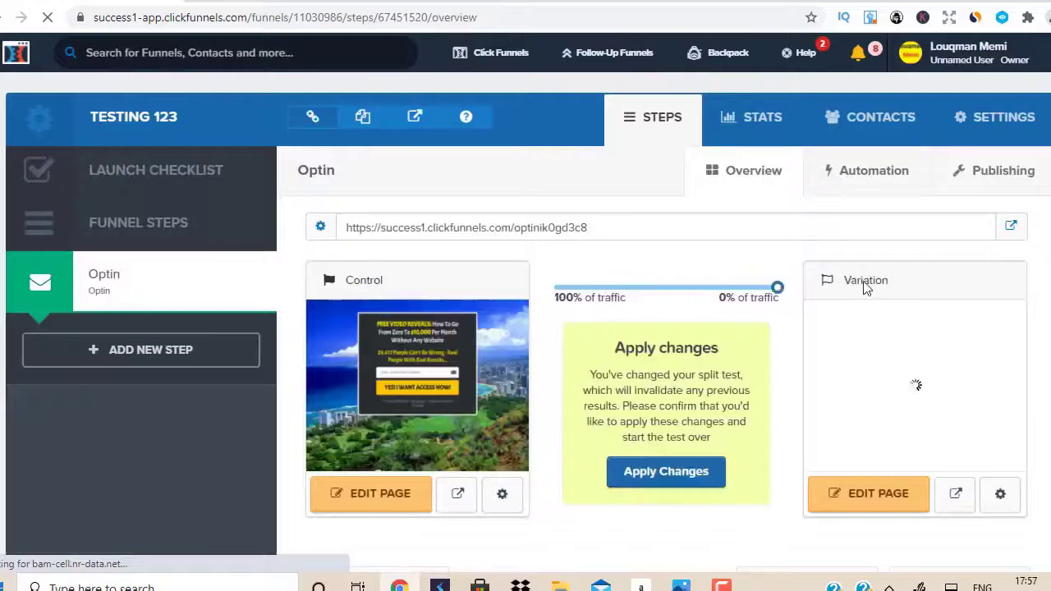
left_click(666, 474)
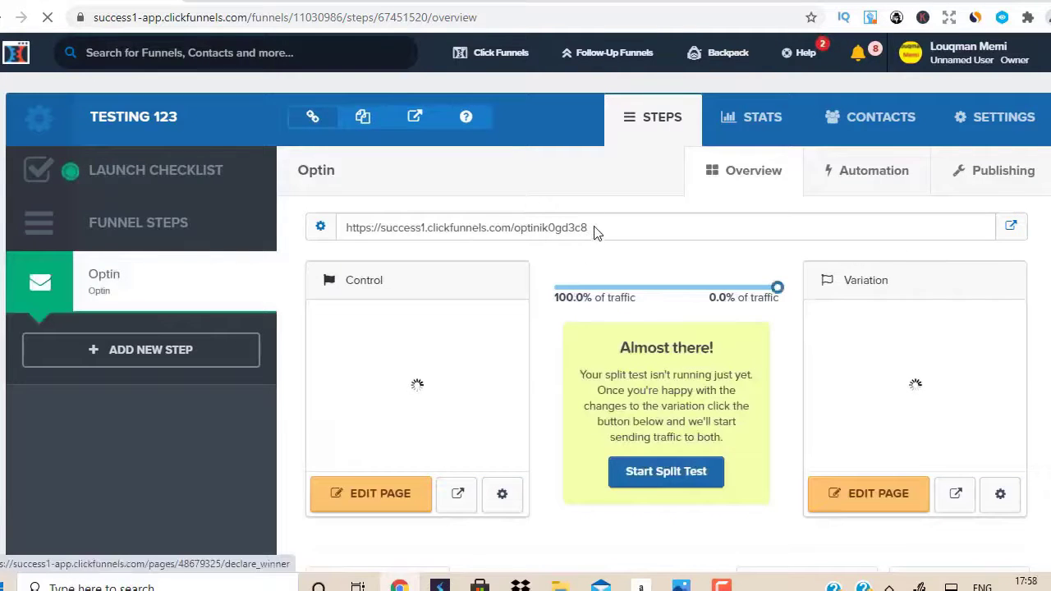
left_click_drag(366, 229, 345, 228)
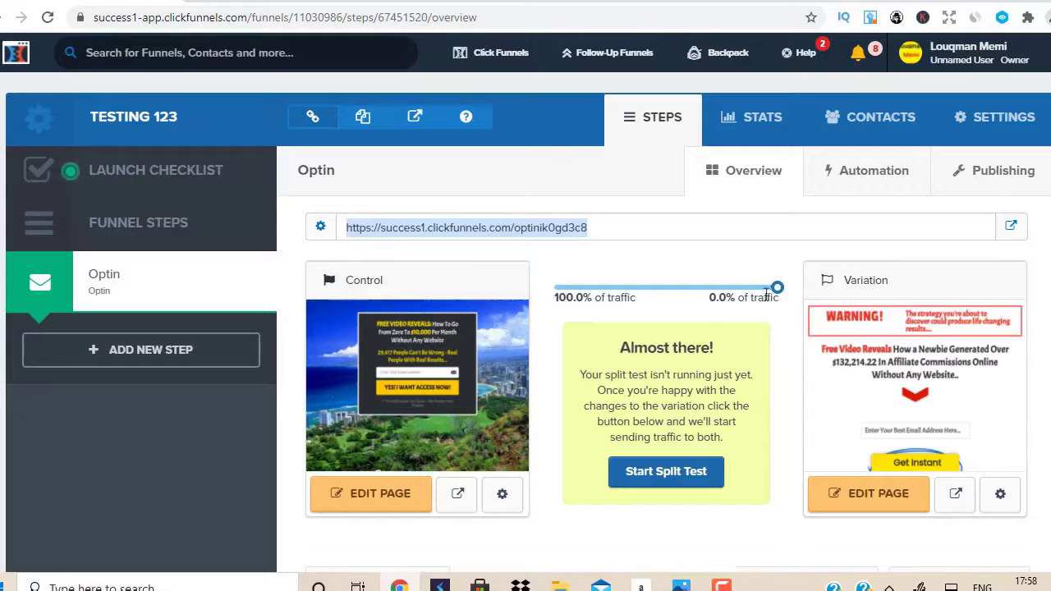
Try traffic splits such as 20% control and 80% variation, settle on 50% for each page, and apply the changes
left_click_drag(778, 289, 775, 290)
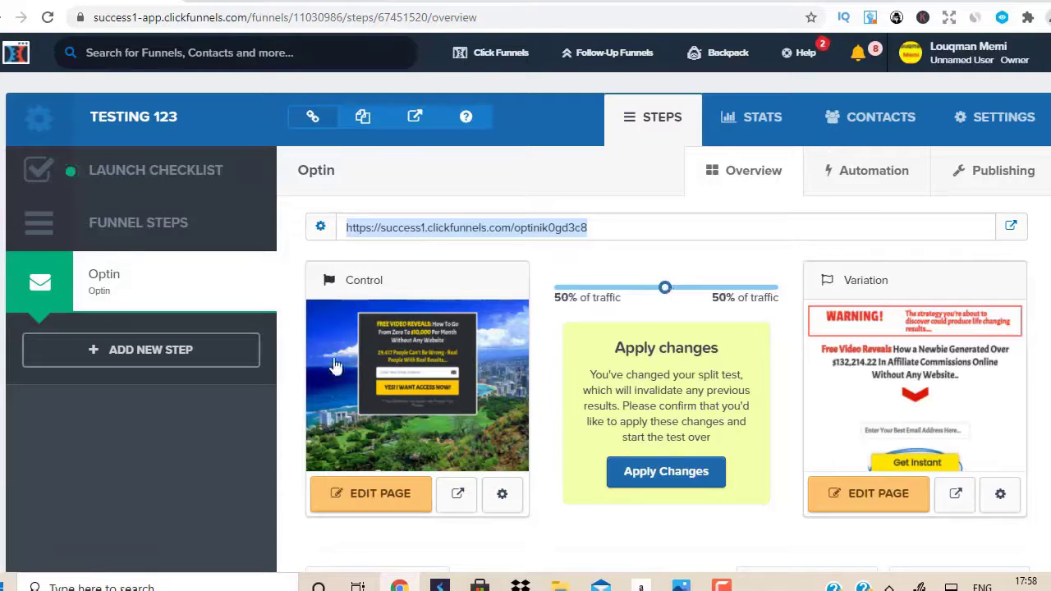
mouse_move(399, 362)
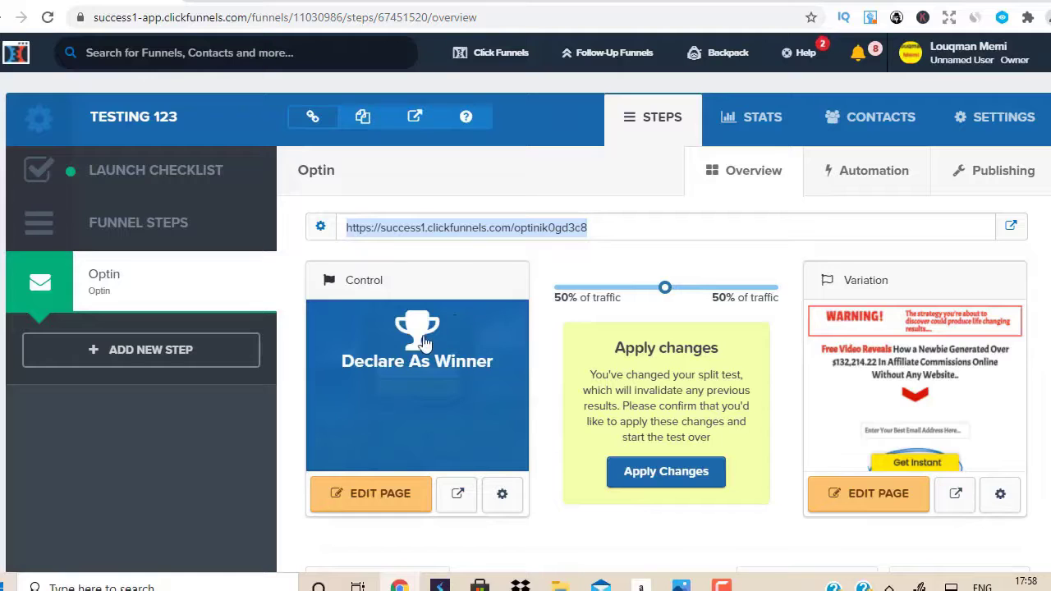
mouse_move(1030, 362)
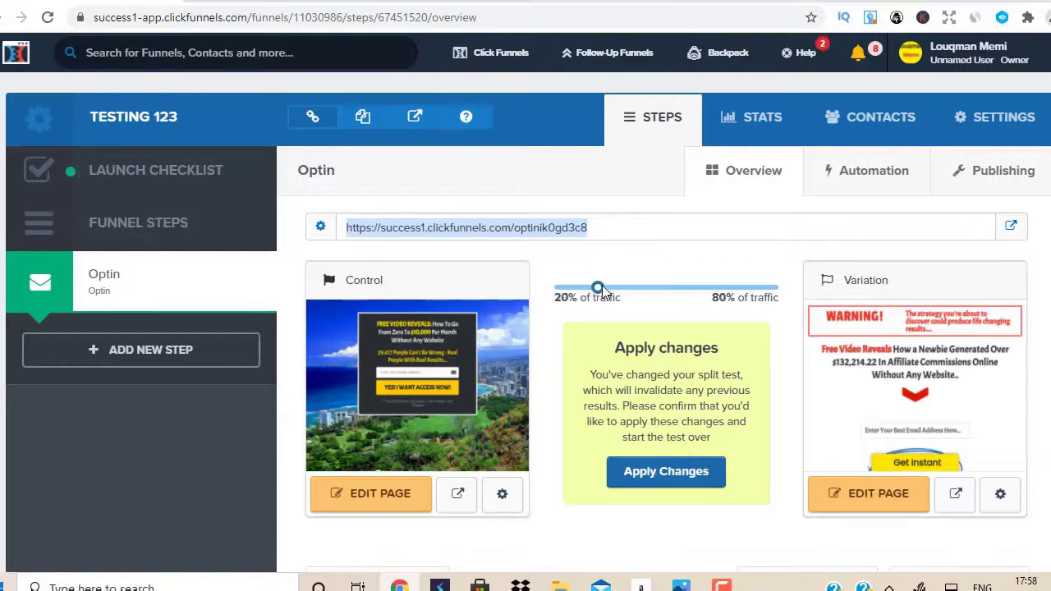
mouse_move(430, 322)
mouse_move(957, 324)
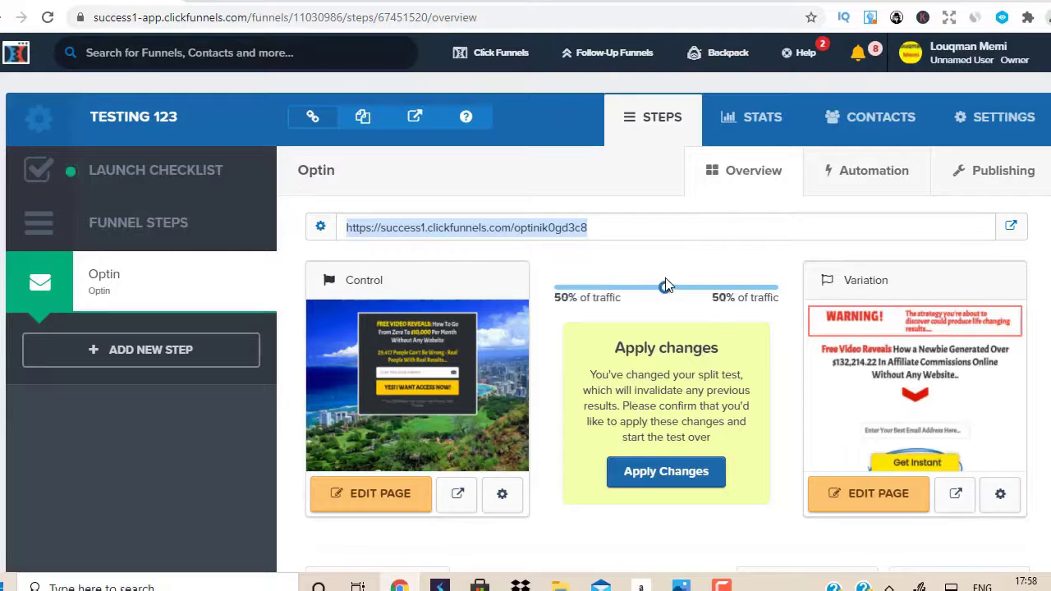
left_click(605, 233)
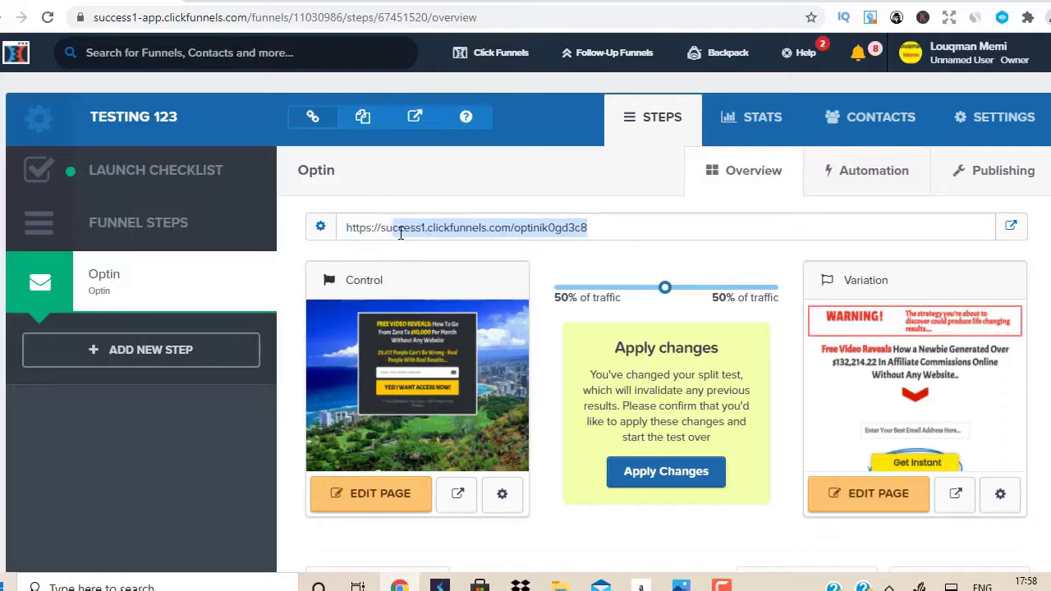
mouse_move(417, 378)
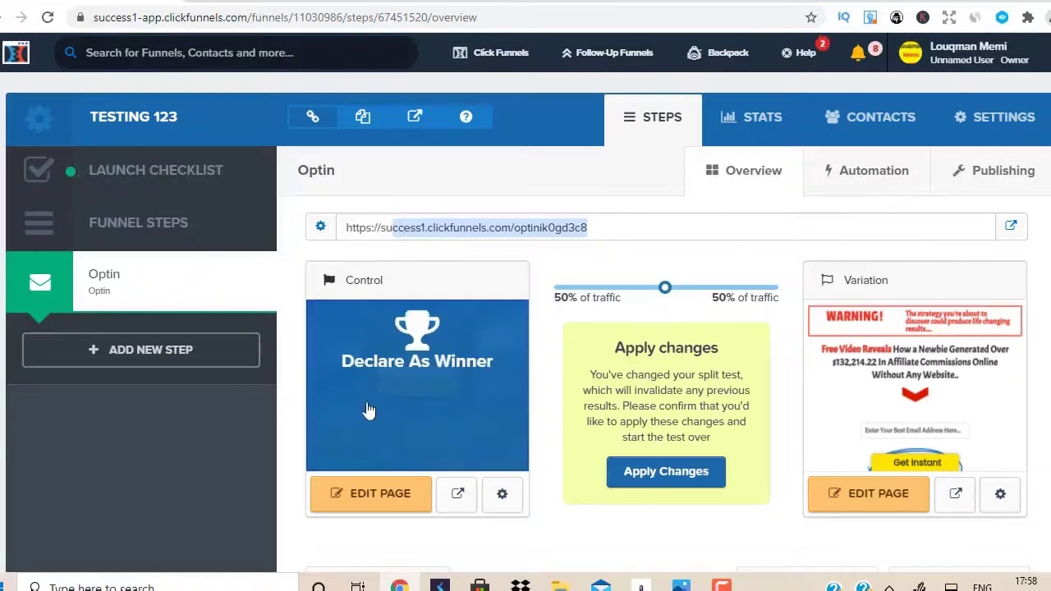
mouse_move(887, 415)
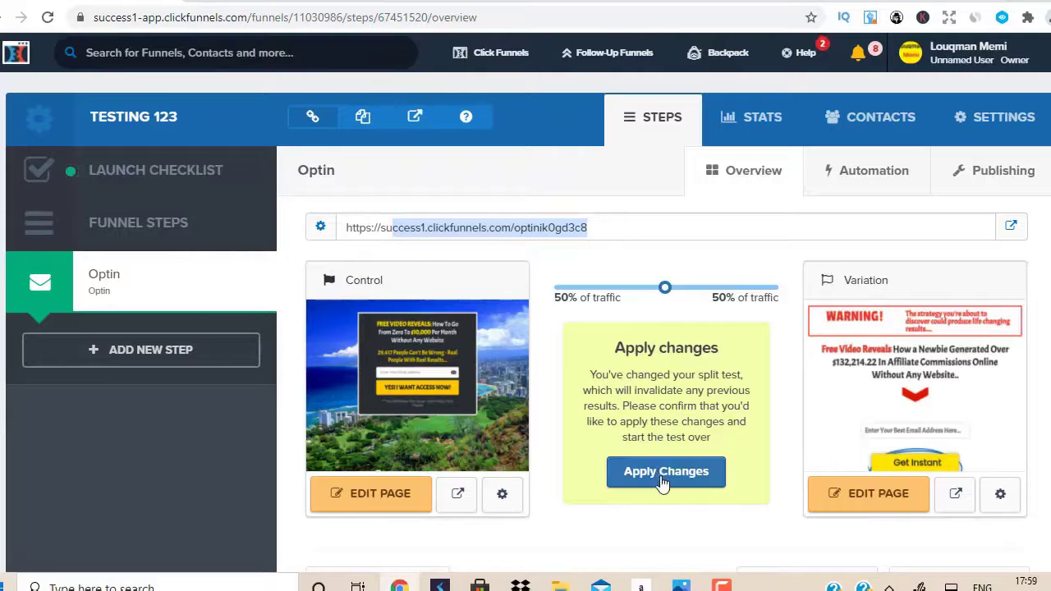
mouse_move(666, 288)
left_mouse_down()
mouse_move(684, 287)
mouse_move(651, 288)
mouse_move(669, 296)
left_mouse_up()
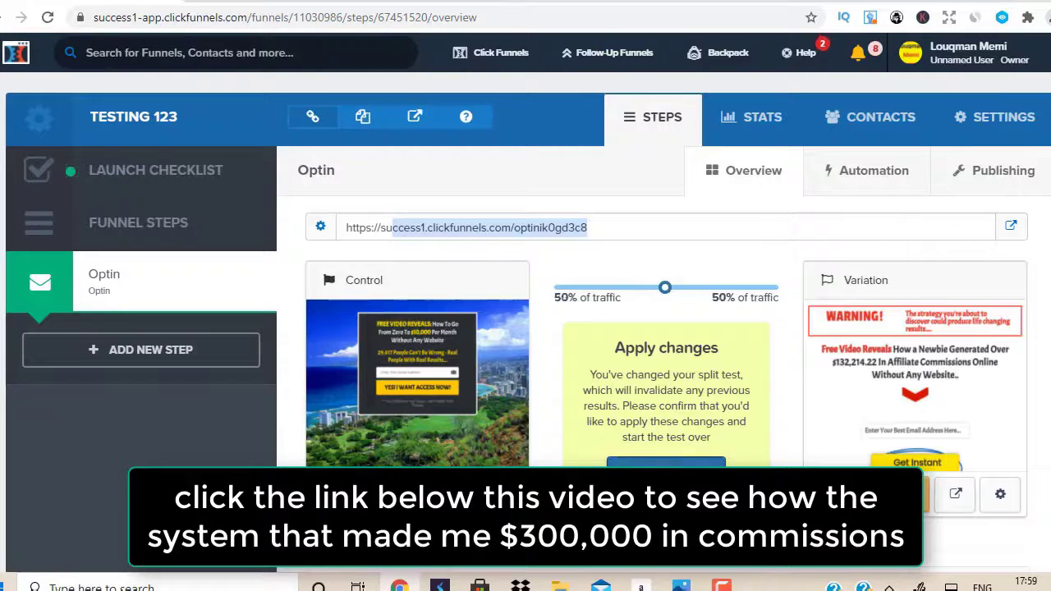
left_click(661, 461)
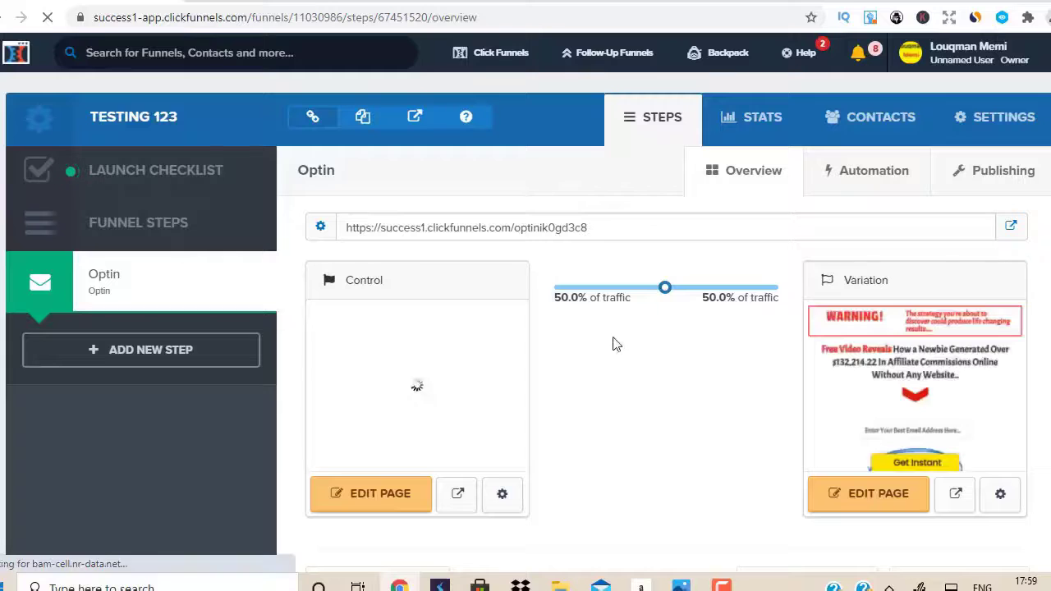
mouse_move(416, 386)
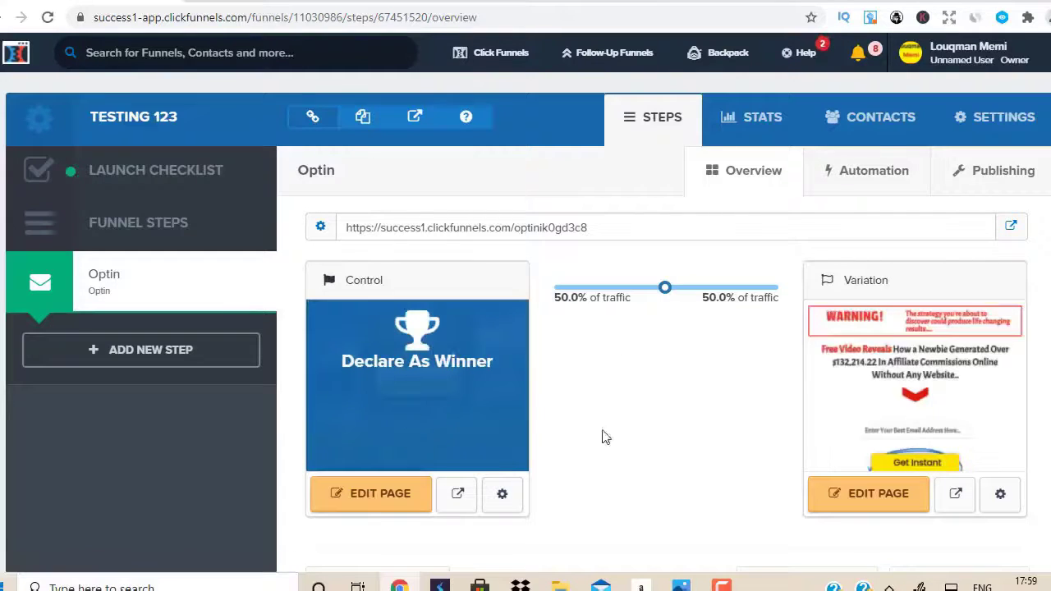
mouse_move(849, 383)
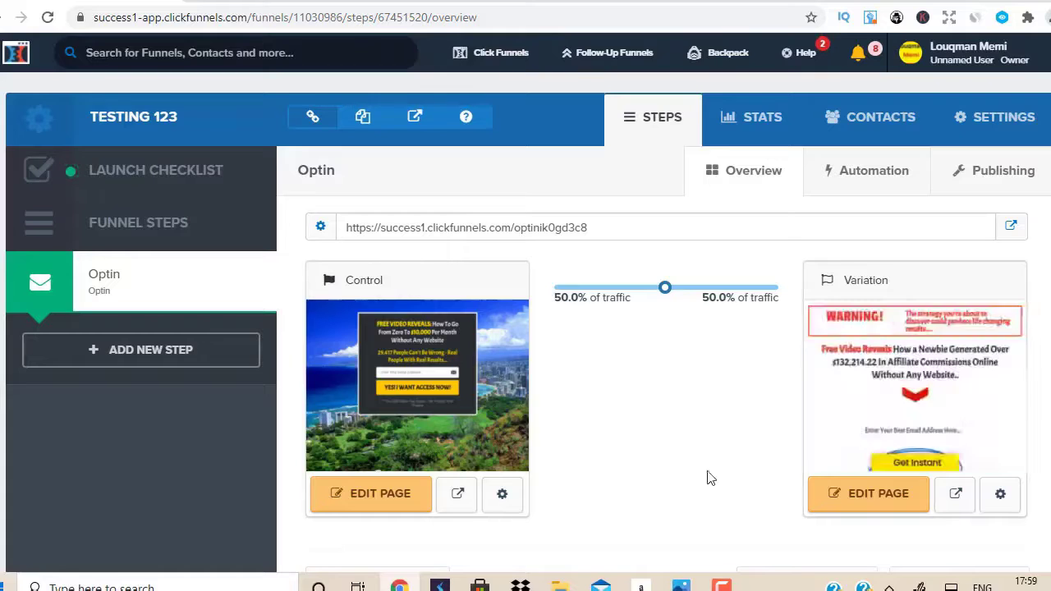
mouse_move(920, 430)
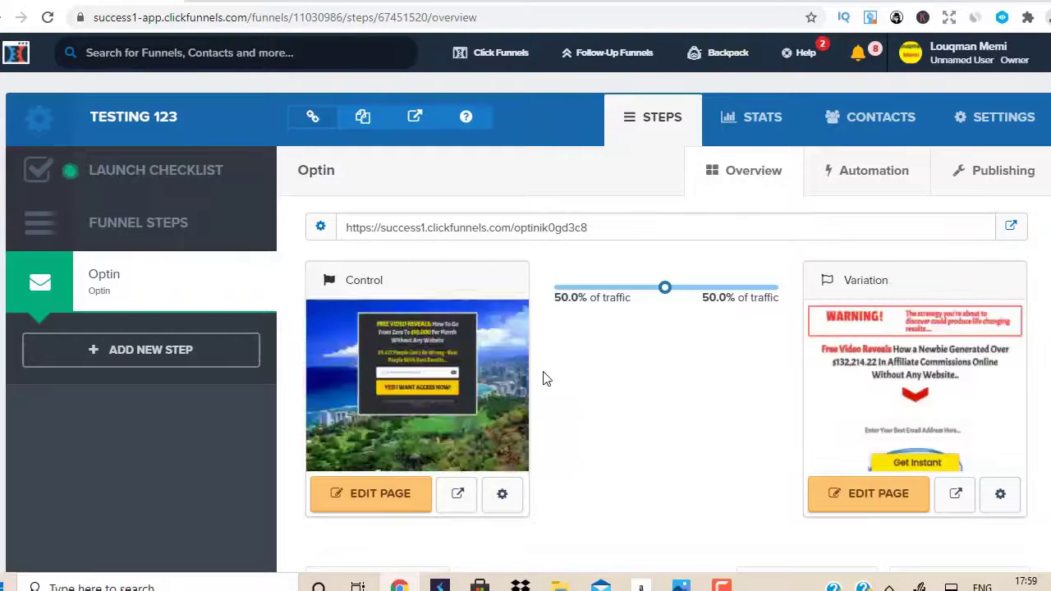
mouse_move(806, 393)
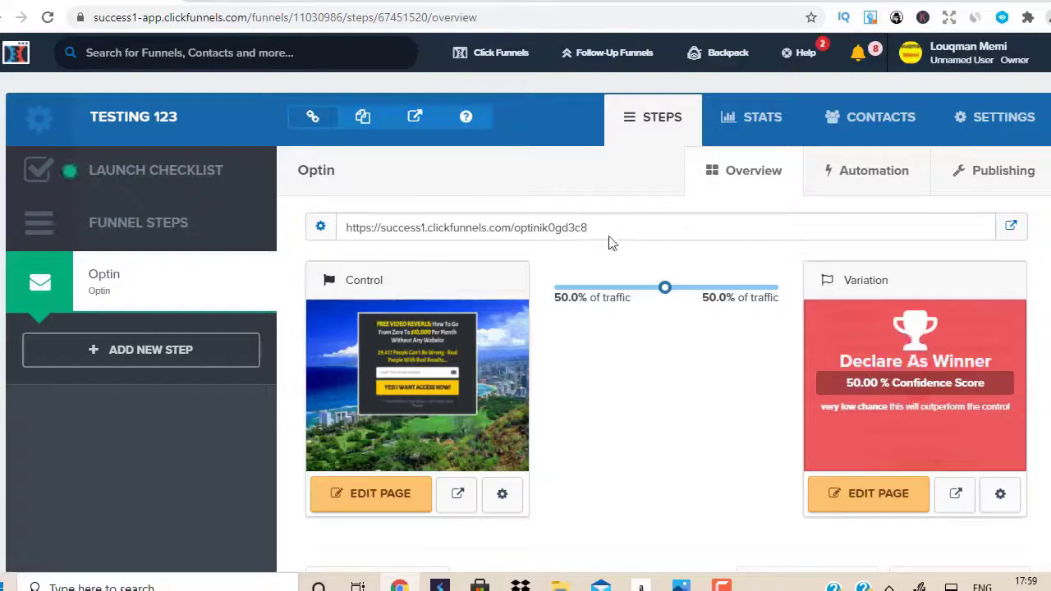
mouse_move(375, 393)
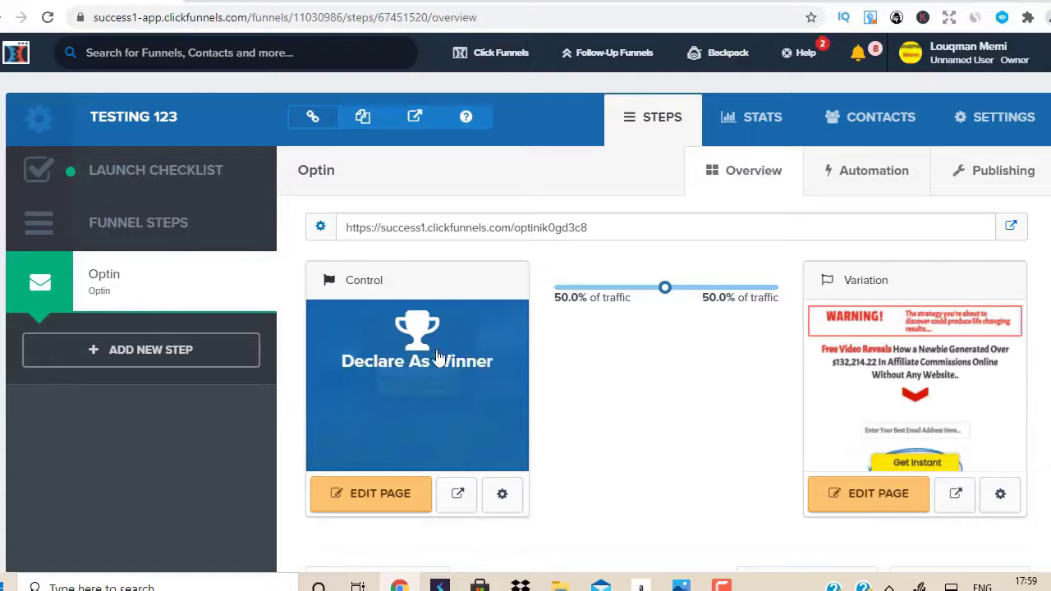
Select the optin page's full URL and review the control and variation pages' winner options
left_click_drag(597, 230, 345, 229)
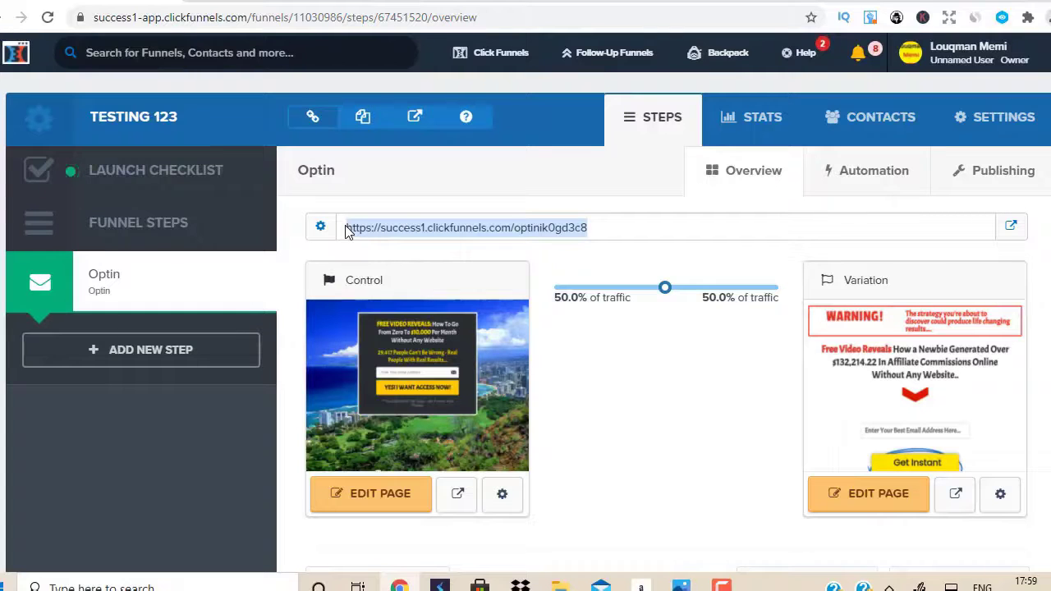
left_click(519, 228)
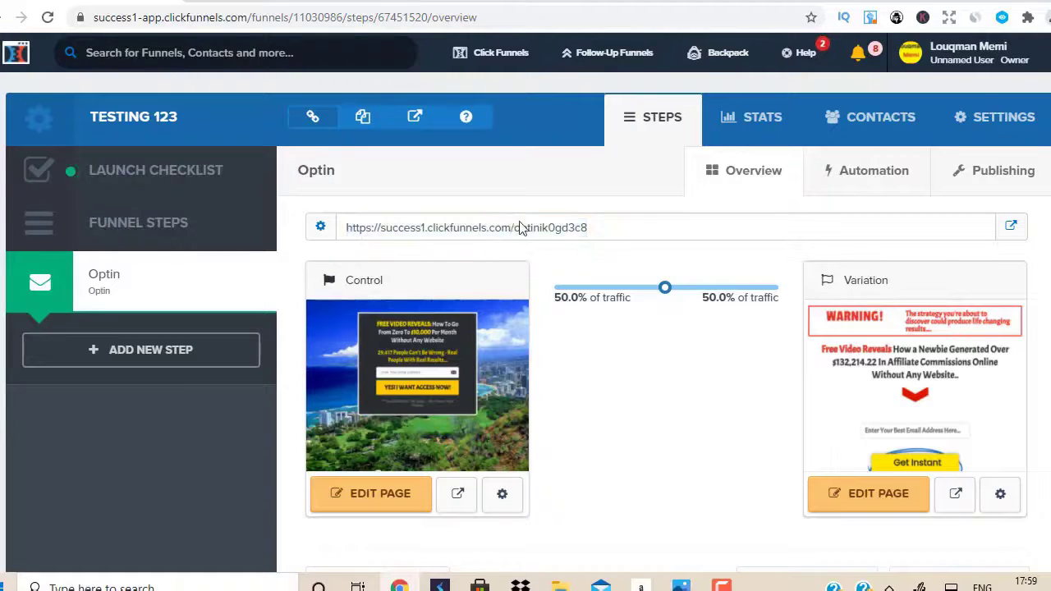
left_click_drag(615, 232, 345, 244)
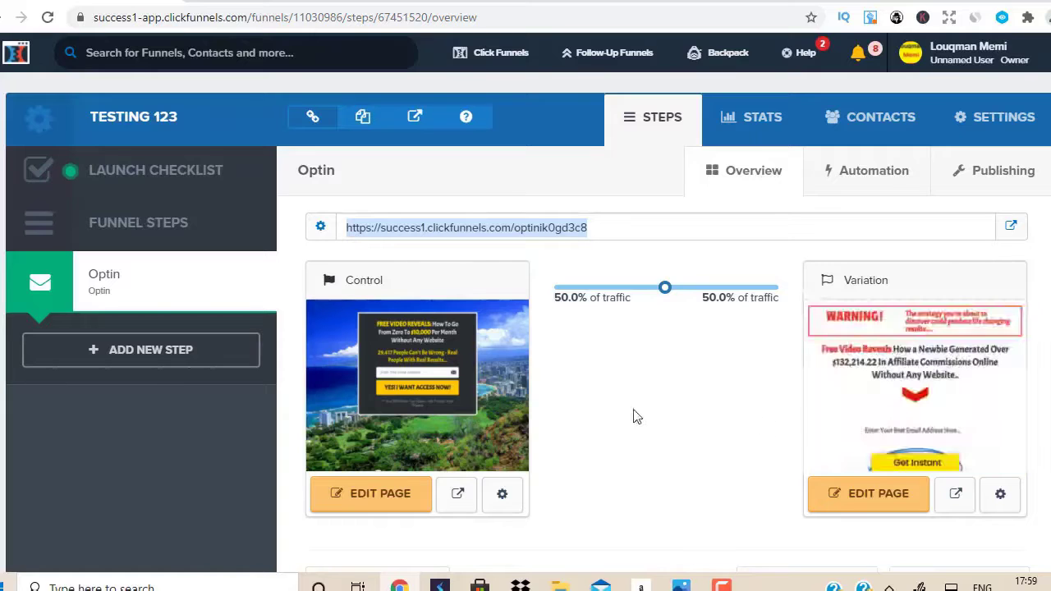
mouse_move(952, 380)
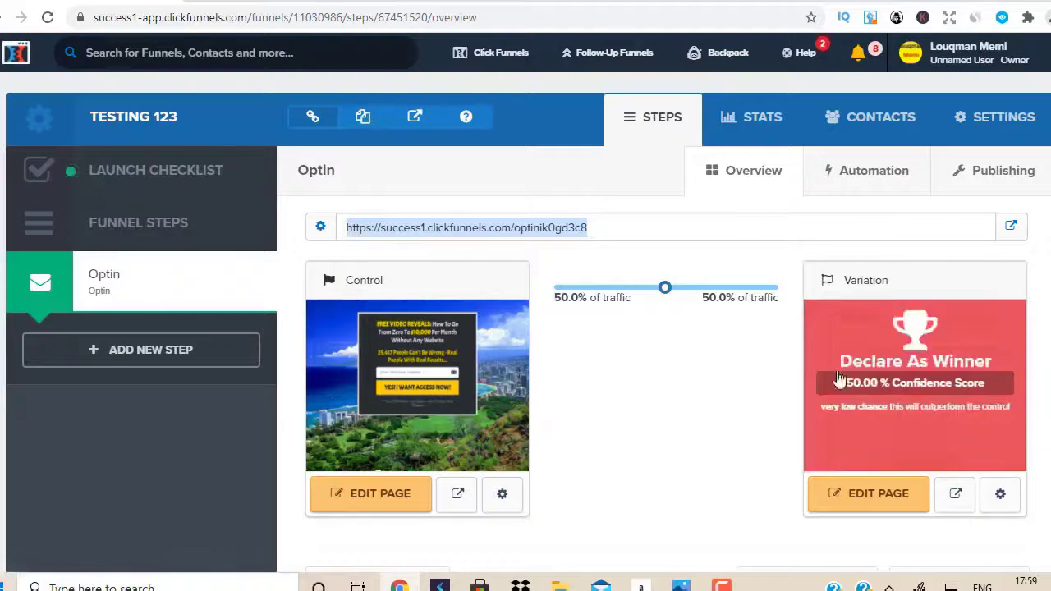
mouse_move(475, 400)
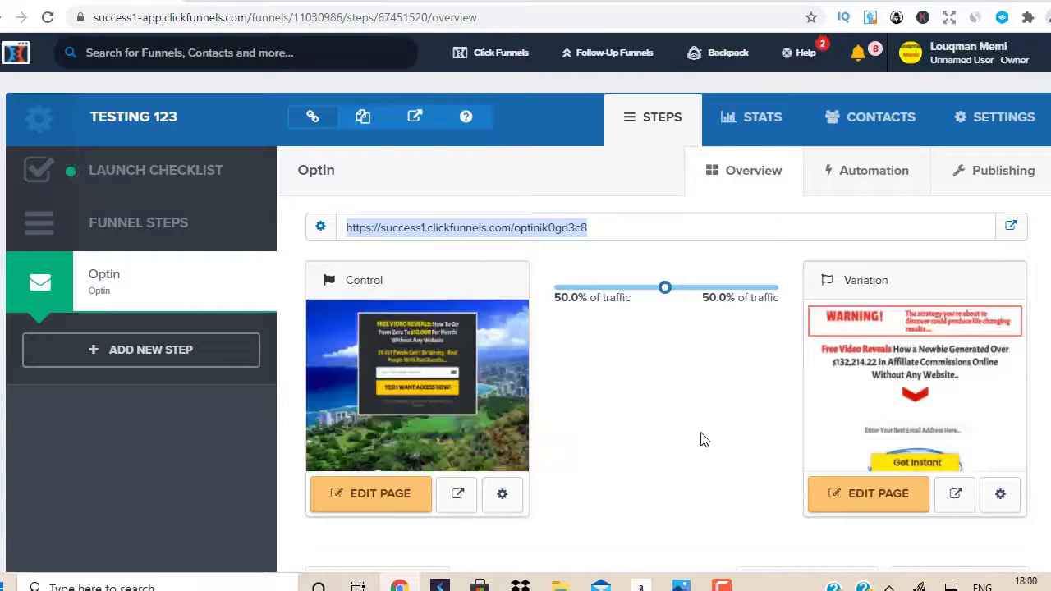
mouse_move(894, 409)
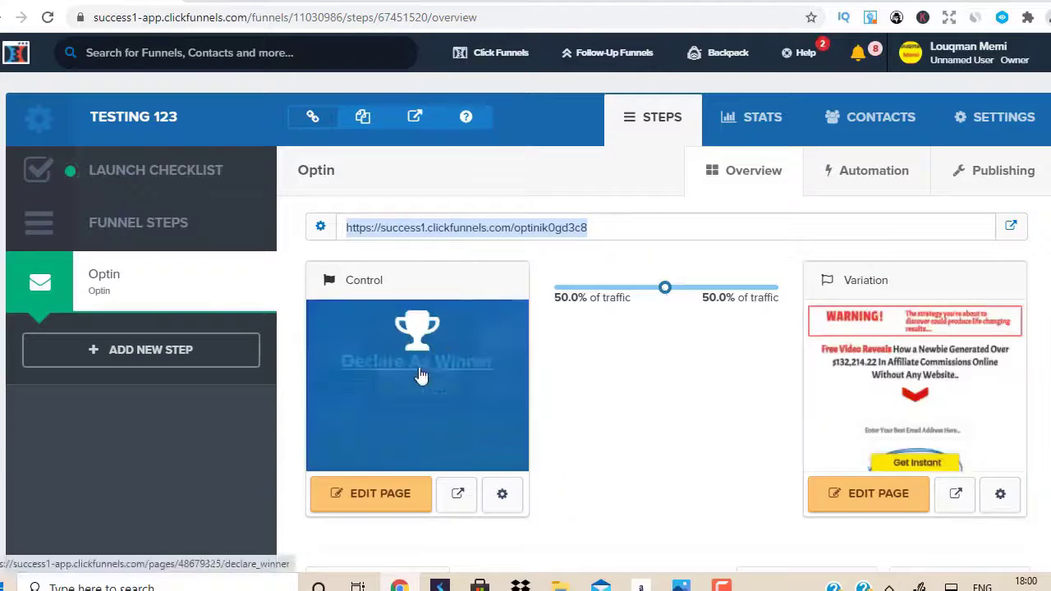
Set the split test traffic to 2% control and 98% variation, and apply the changes
left_click_drag(664, 288, 562, 292)
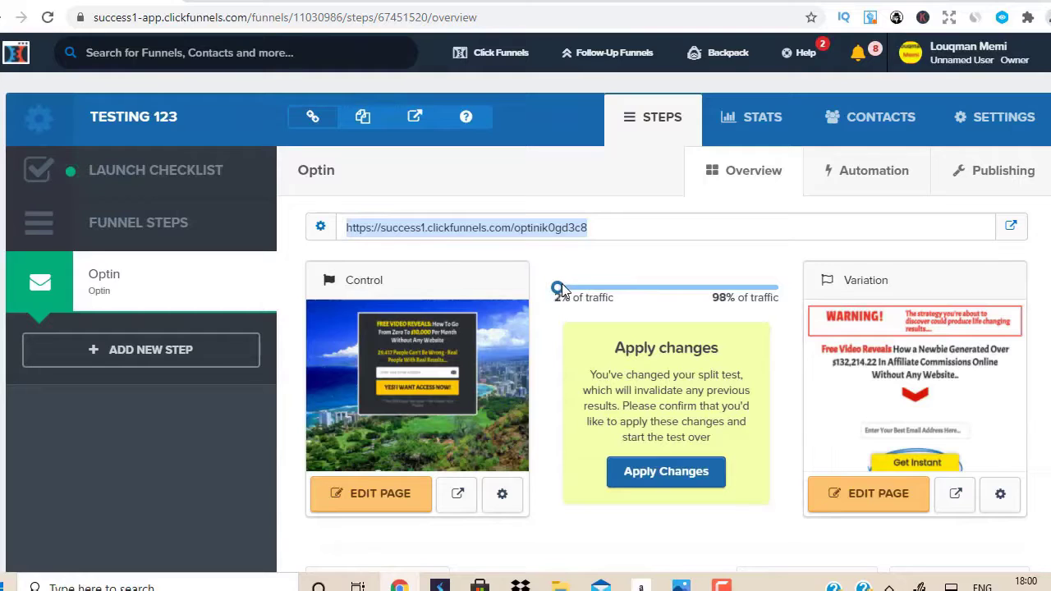
left_click(688, 473)
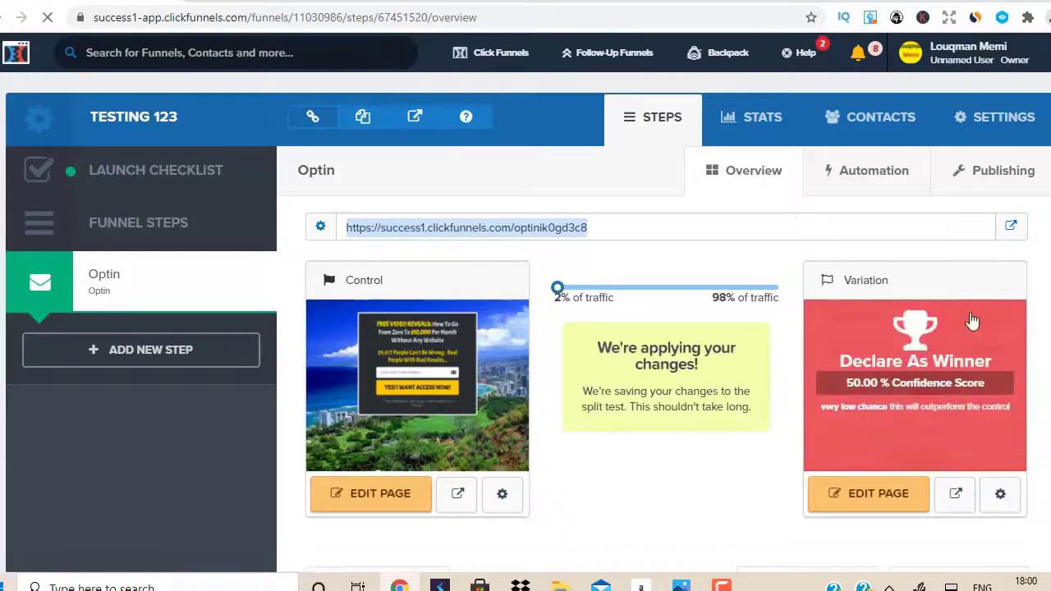
mouse_move(528, 418)
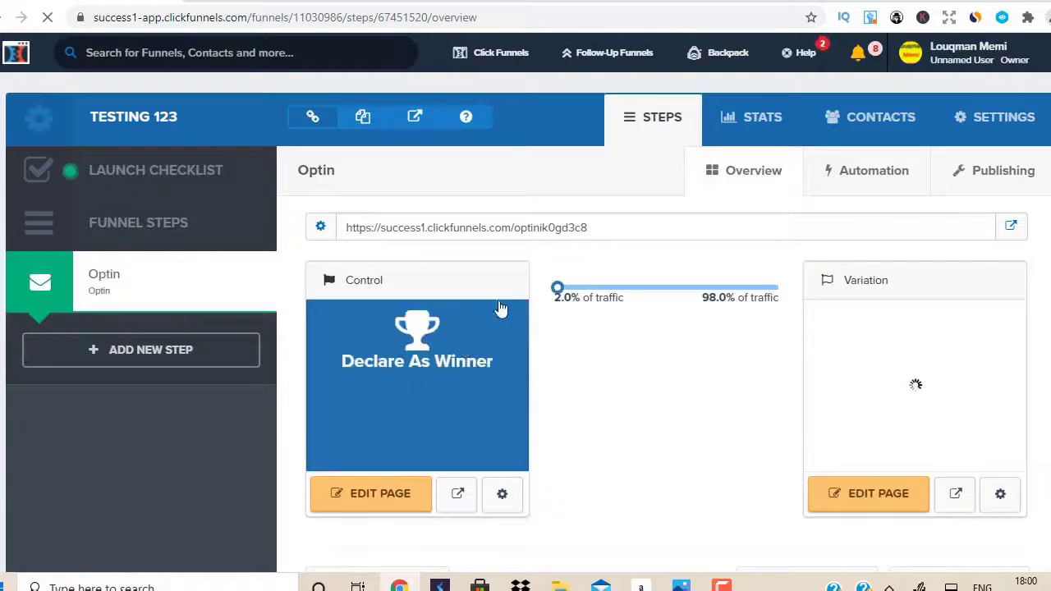
mouse_move(895, 349)
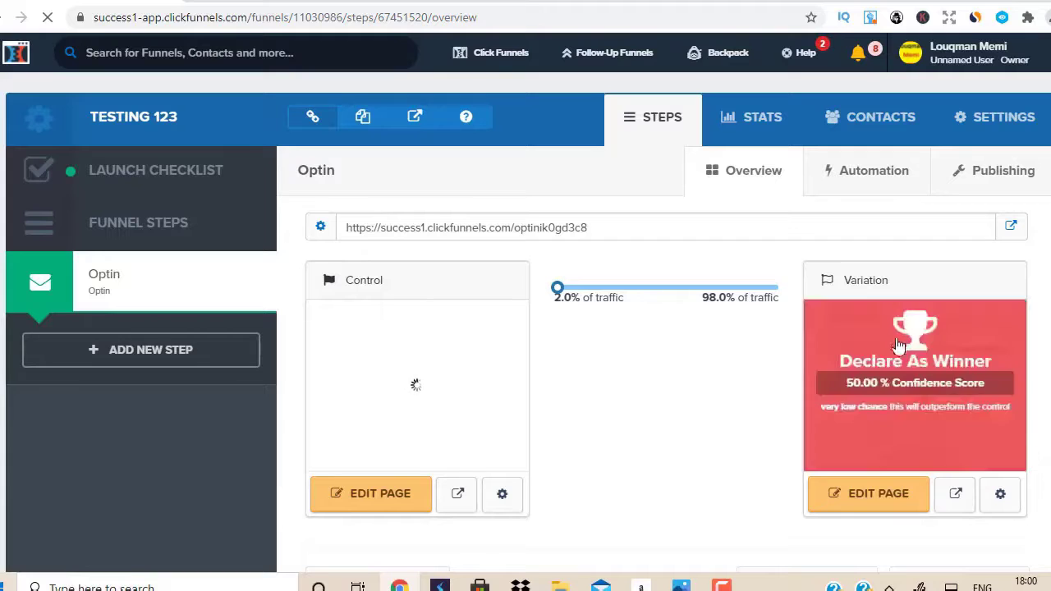
mouse_move(518, 309)
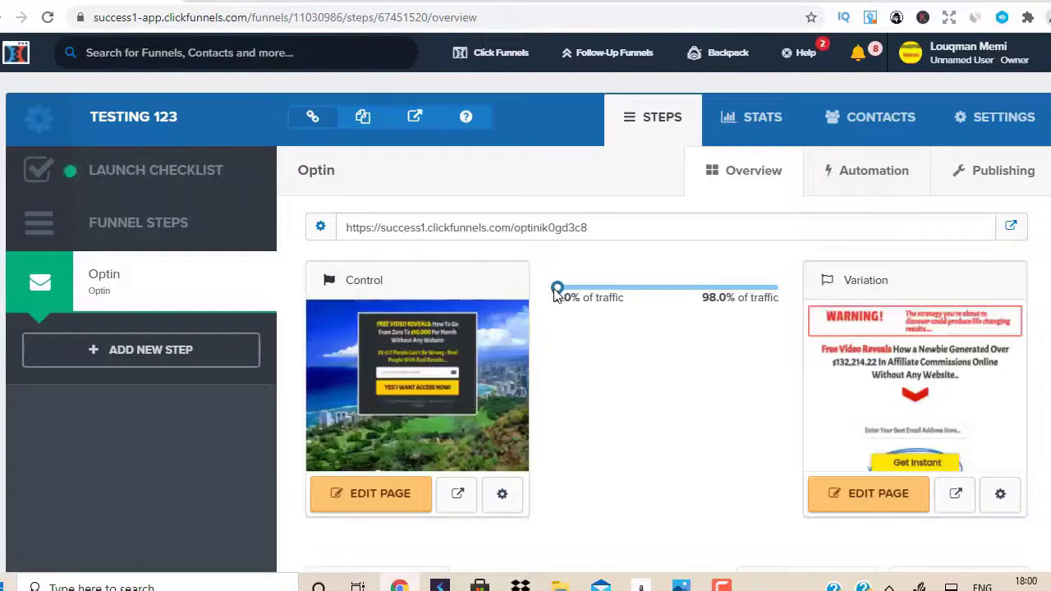
mouse_move(969, 302)
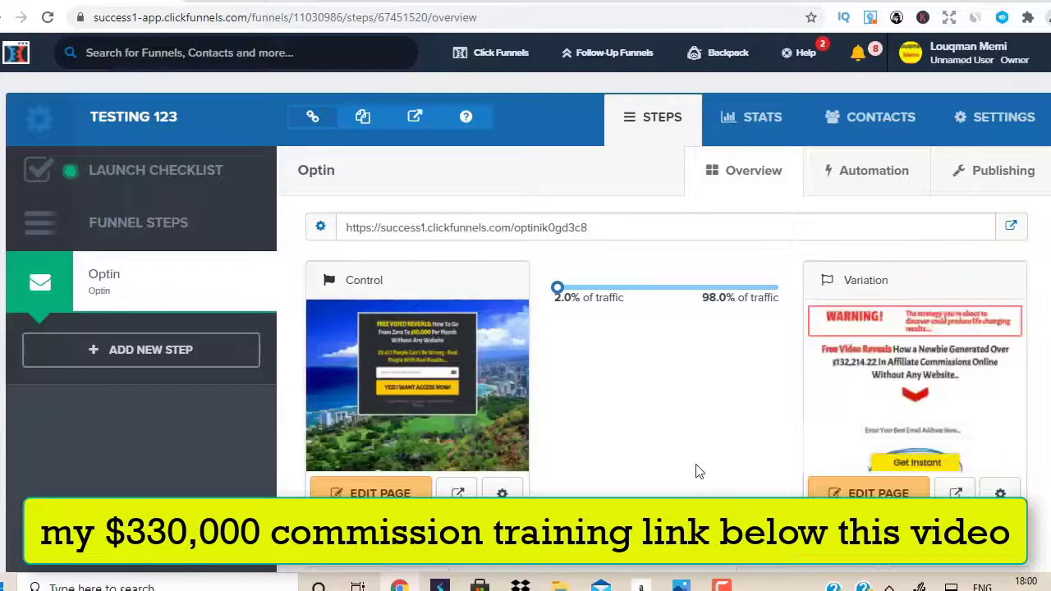
Open the funnel's statistics and expand the Optin step to examine page views and opt-ins for its control and variation pages
left_click(748, 120)
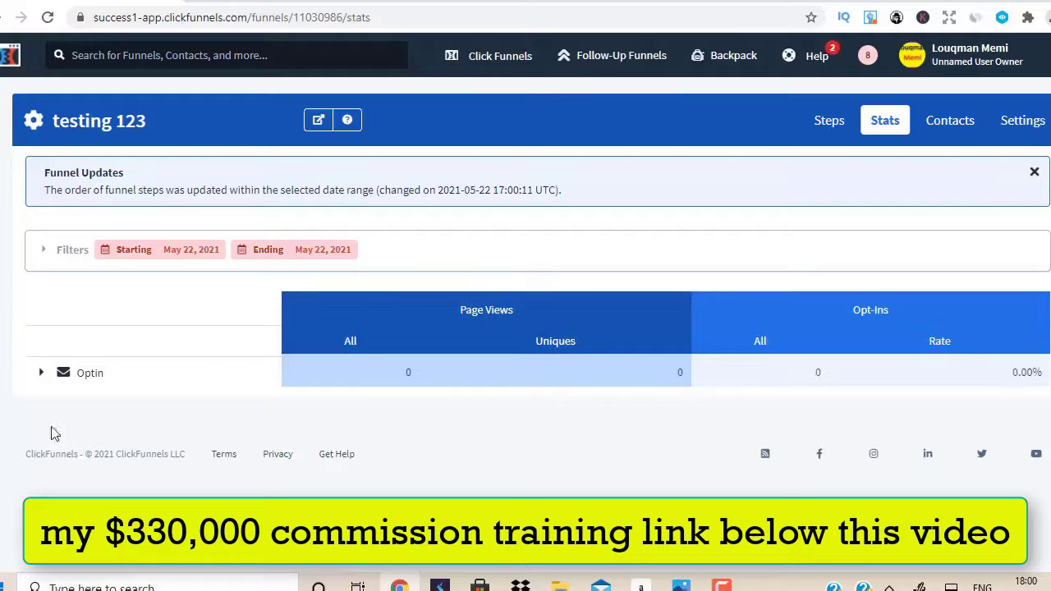
left_click(41, 376)
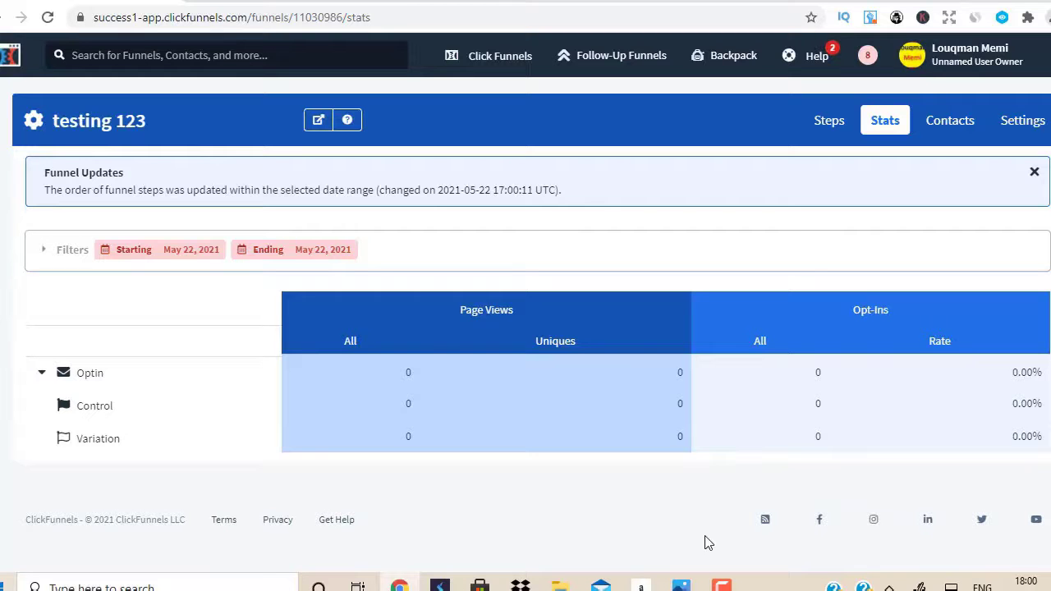
Switch to the Photos app and view the screenshot of the YouTube landing page tutorial
left_click(681, 585)
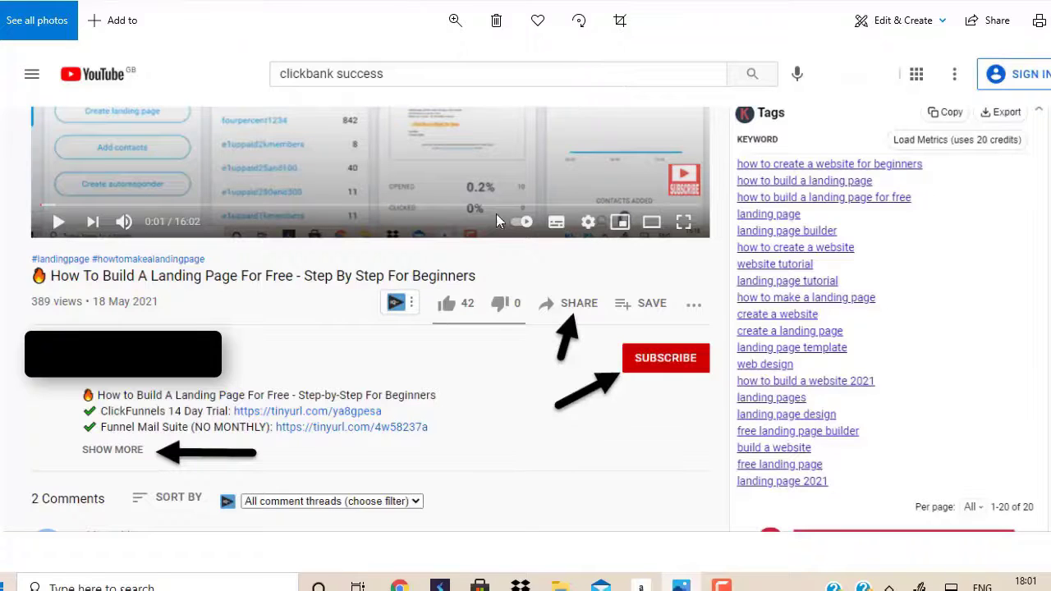
left_click(657, 373)
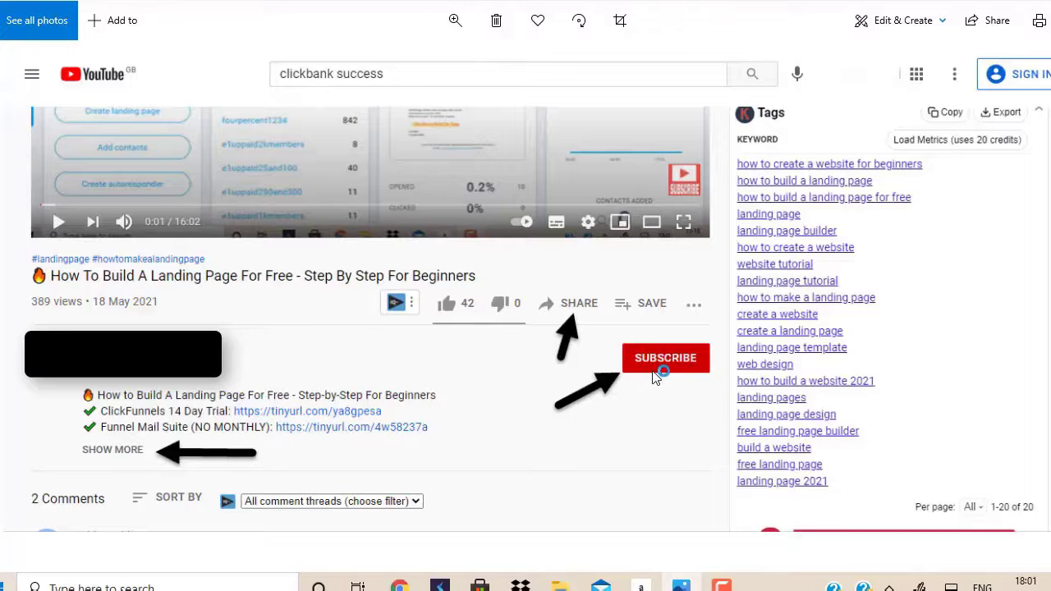